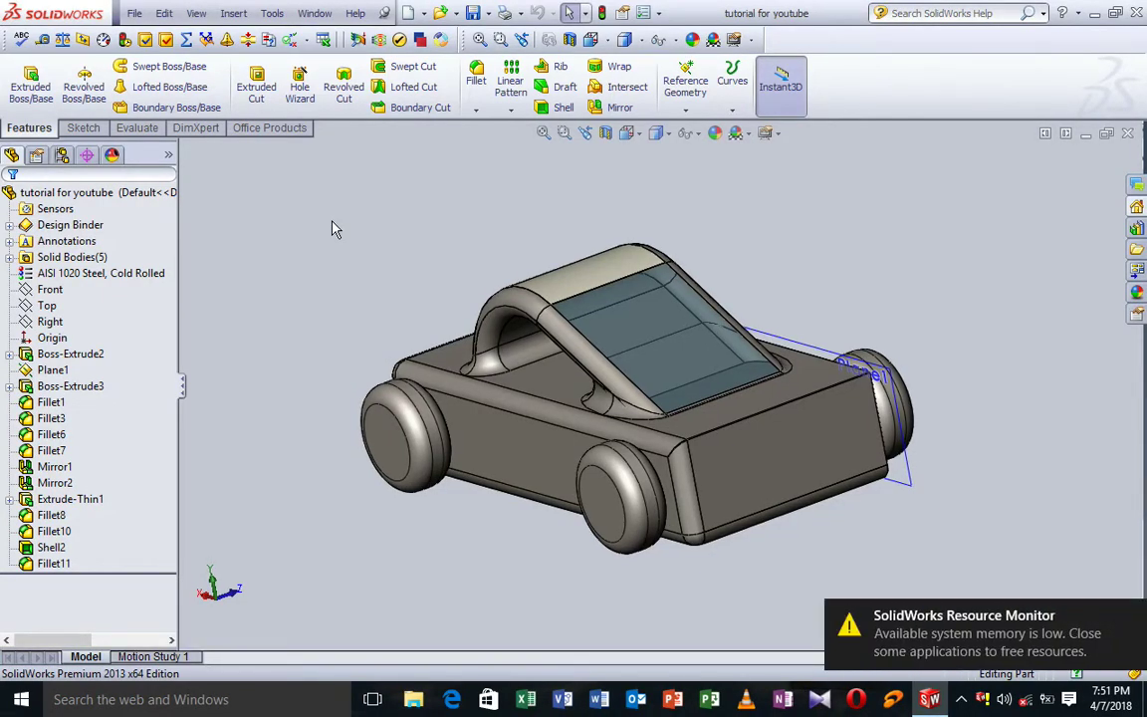
click(84, 128)
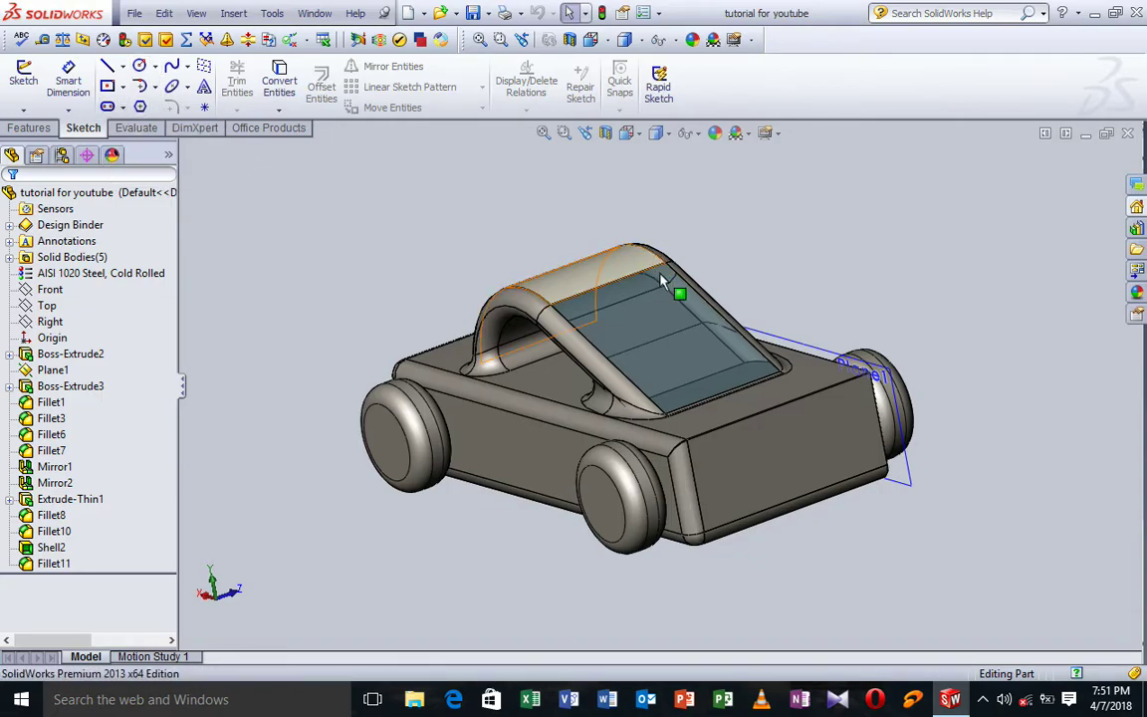
click(134, 14)
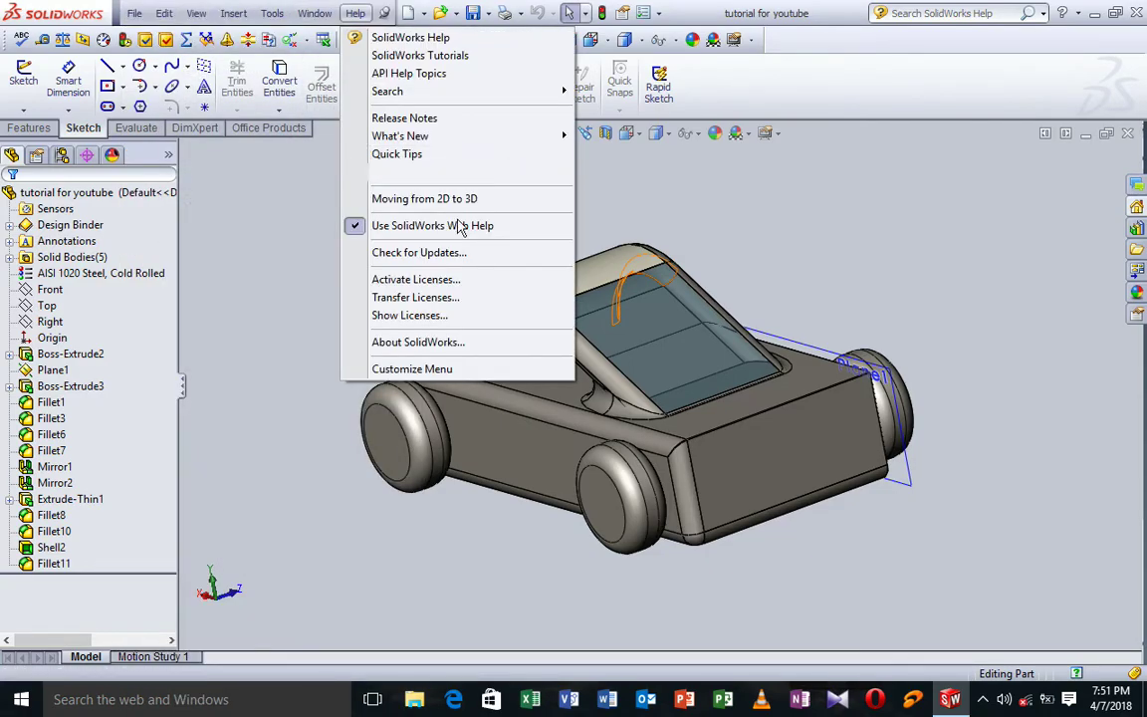
click(686, 203)
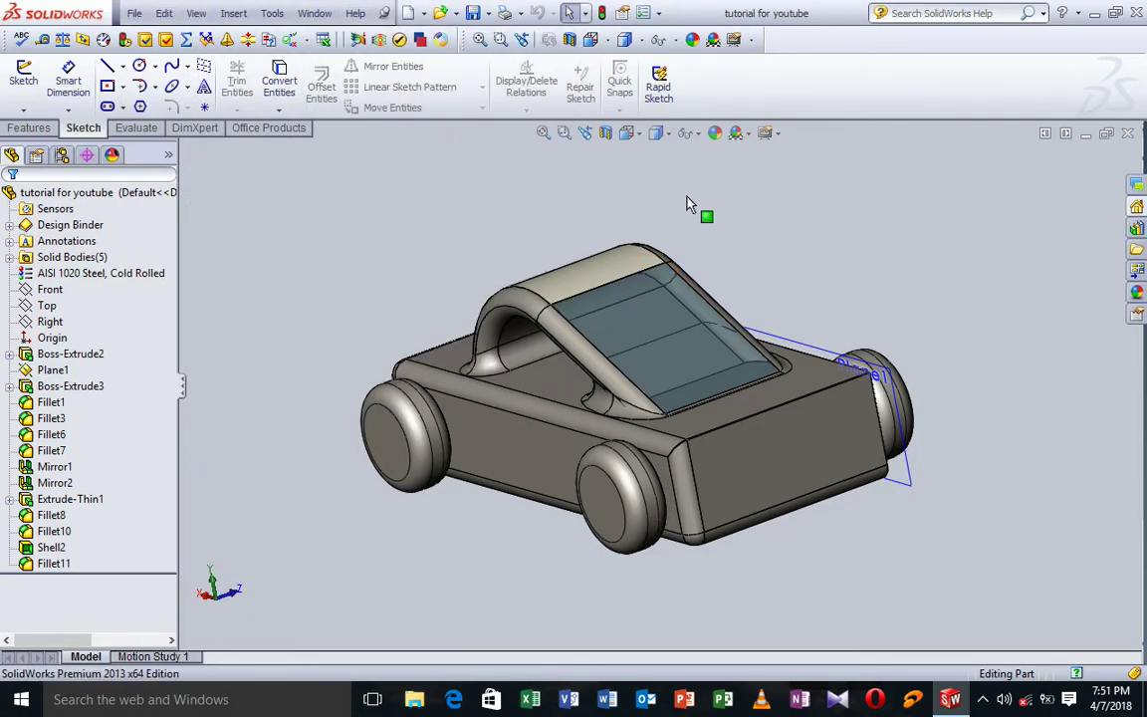
- Create a new part from the tutorial part template and start a sketch on the Front plane
key(ctrl+n)
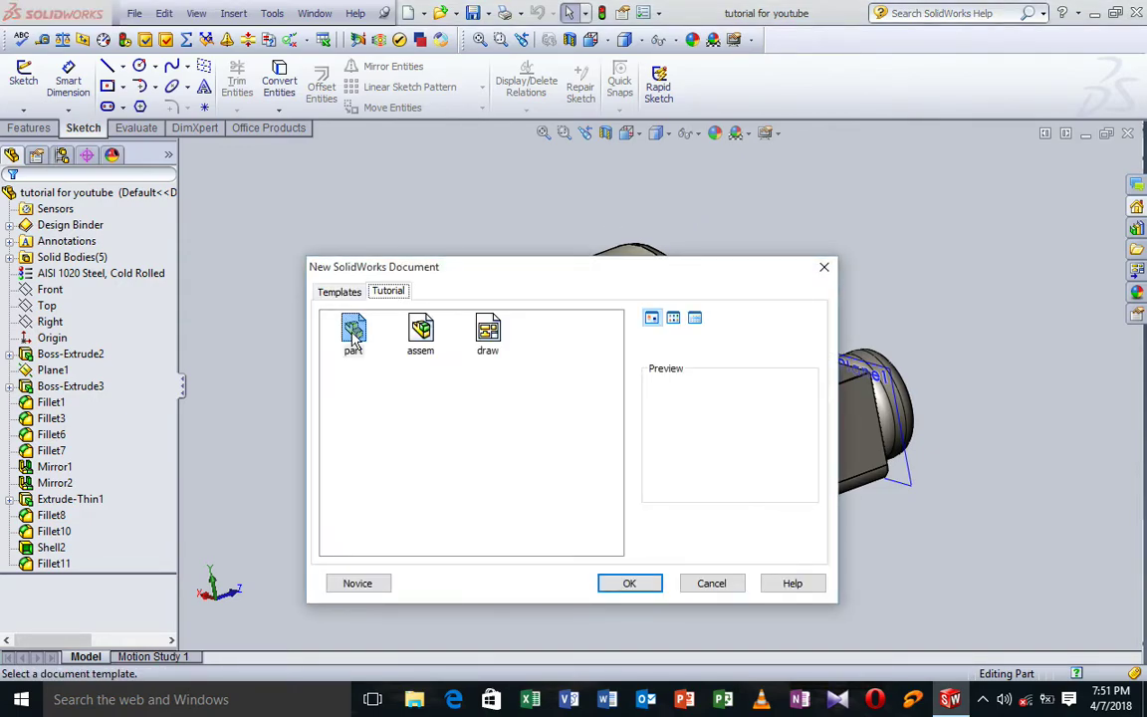
click(637, 581)
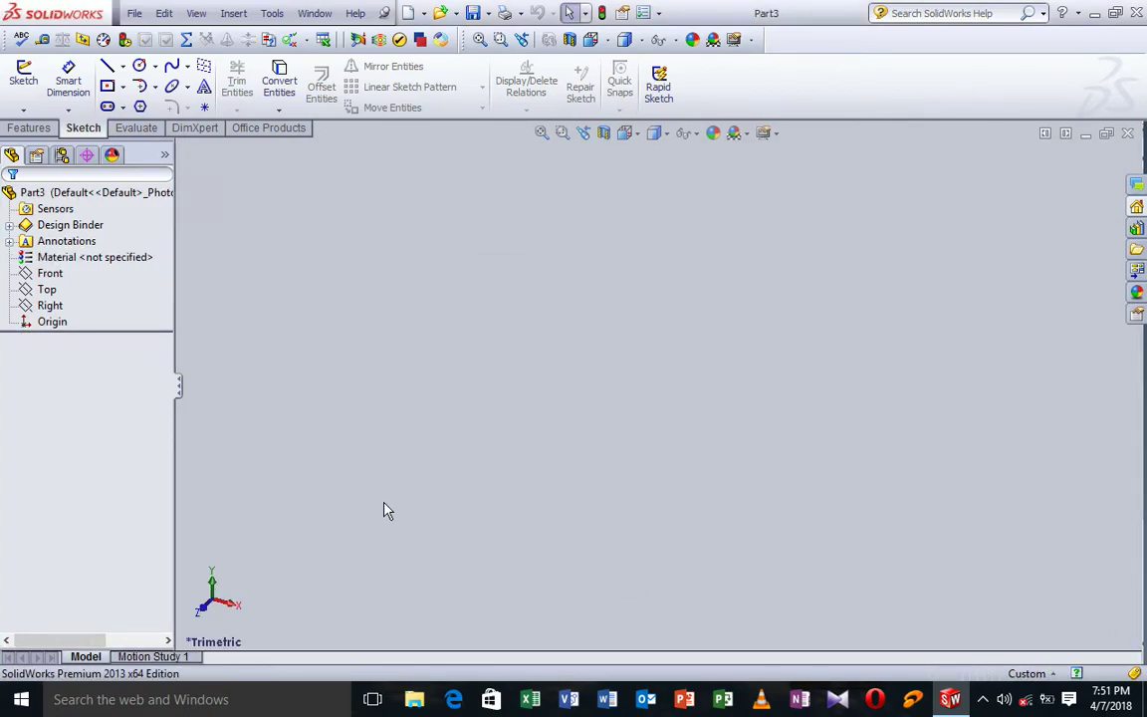
right_click(48, 274)
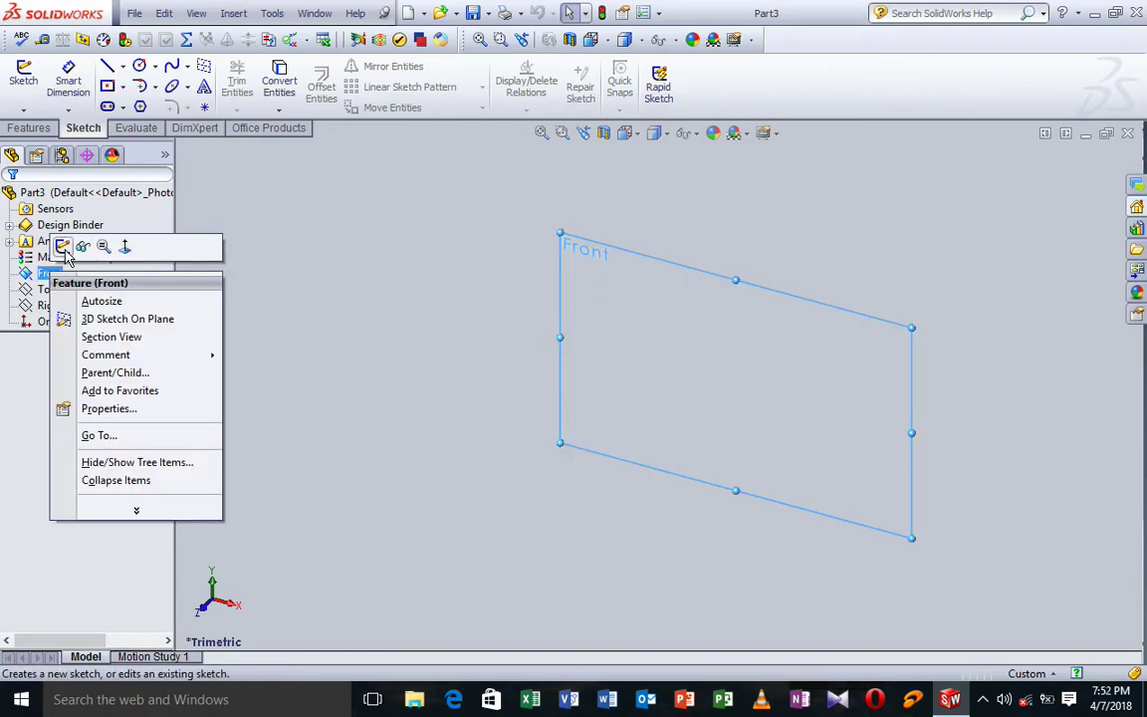
click(60, 244)
- Sketch a center rectangle about 155 mm wide and 55 mm high, centered on the origin
click(122, 86)
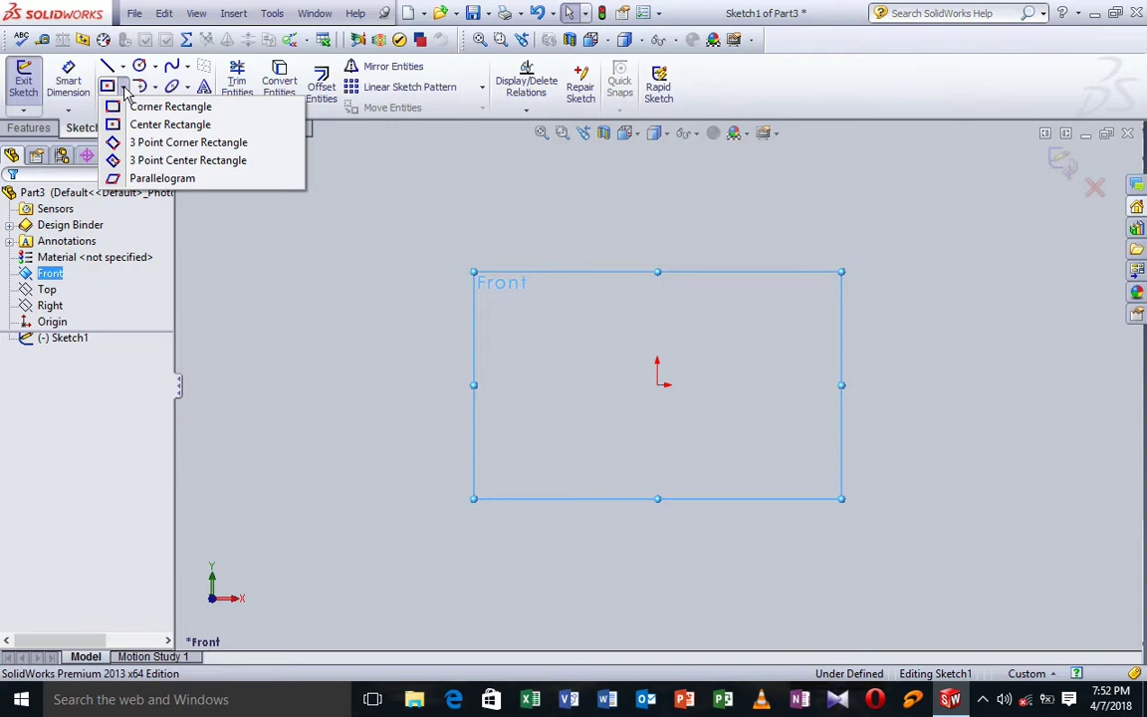
click(140, 125)
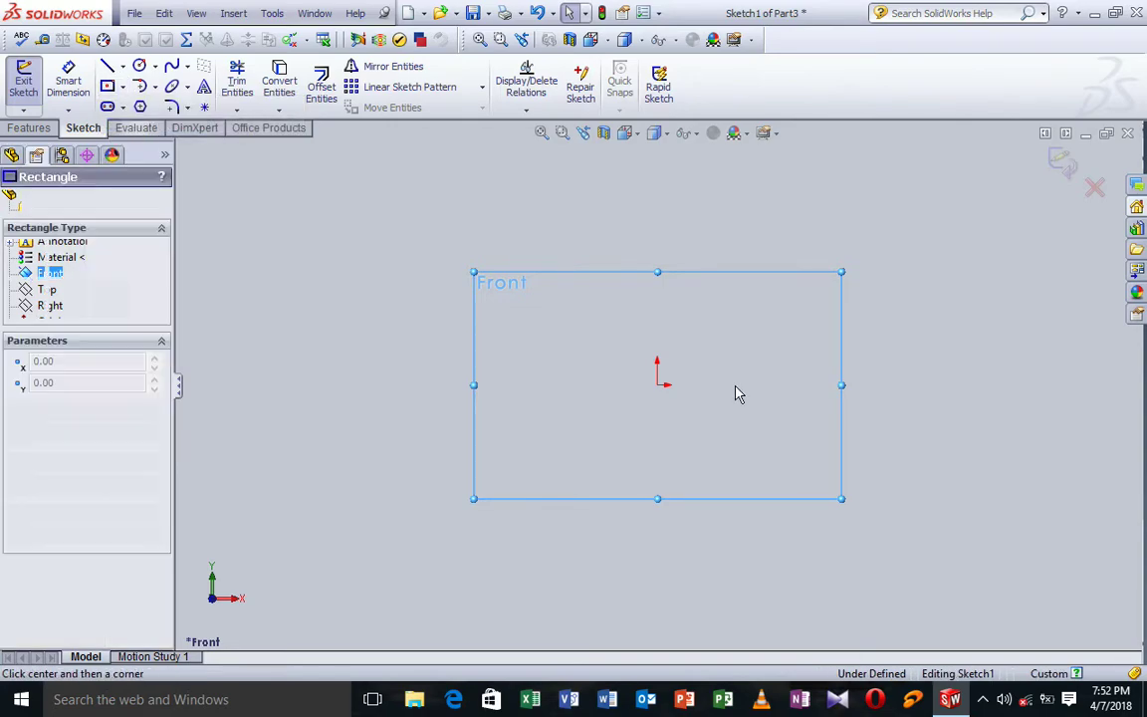
click(658, 386)
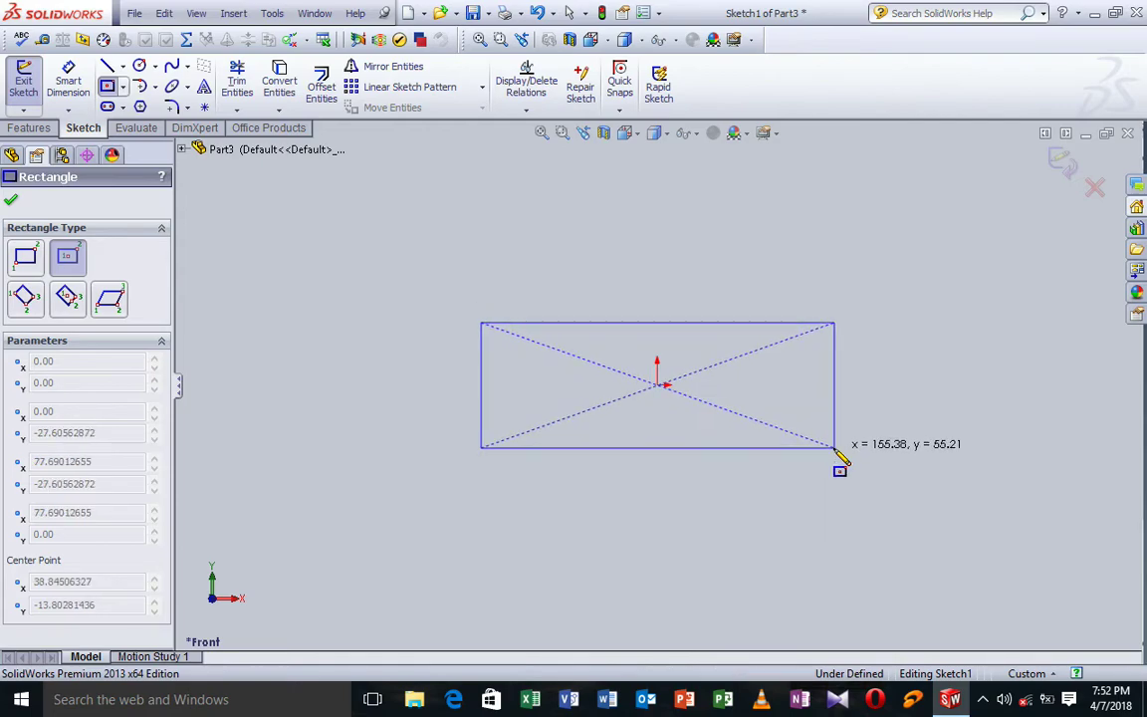
click(834, 448)
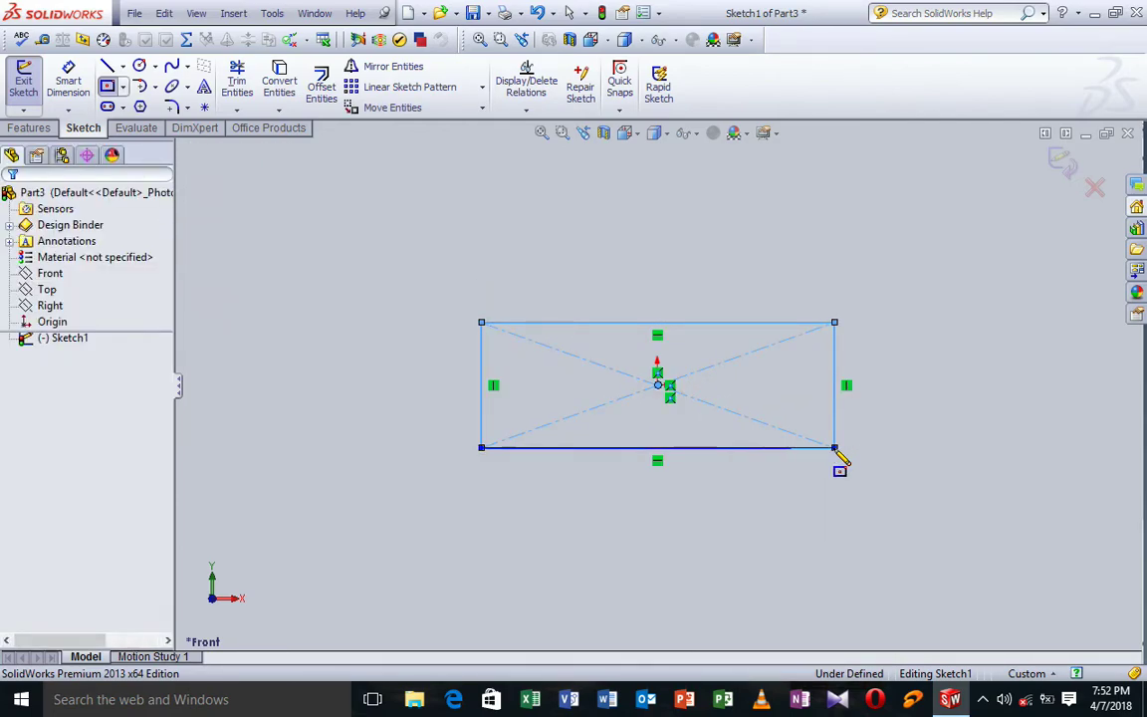
- Dimension the rectangle's top edge and set its width to 7 in
click(68, 79)
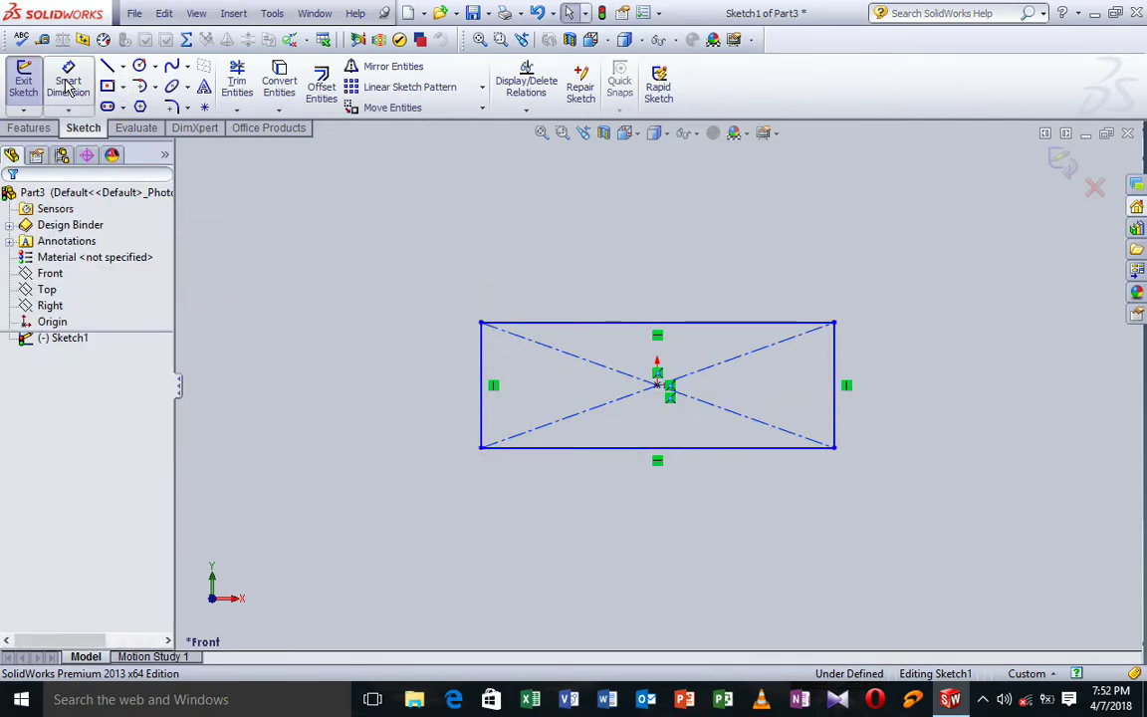
click(677, 324)
click(643, 272)
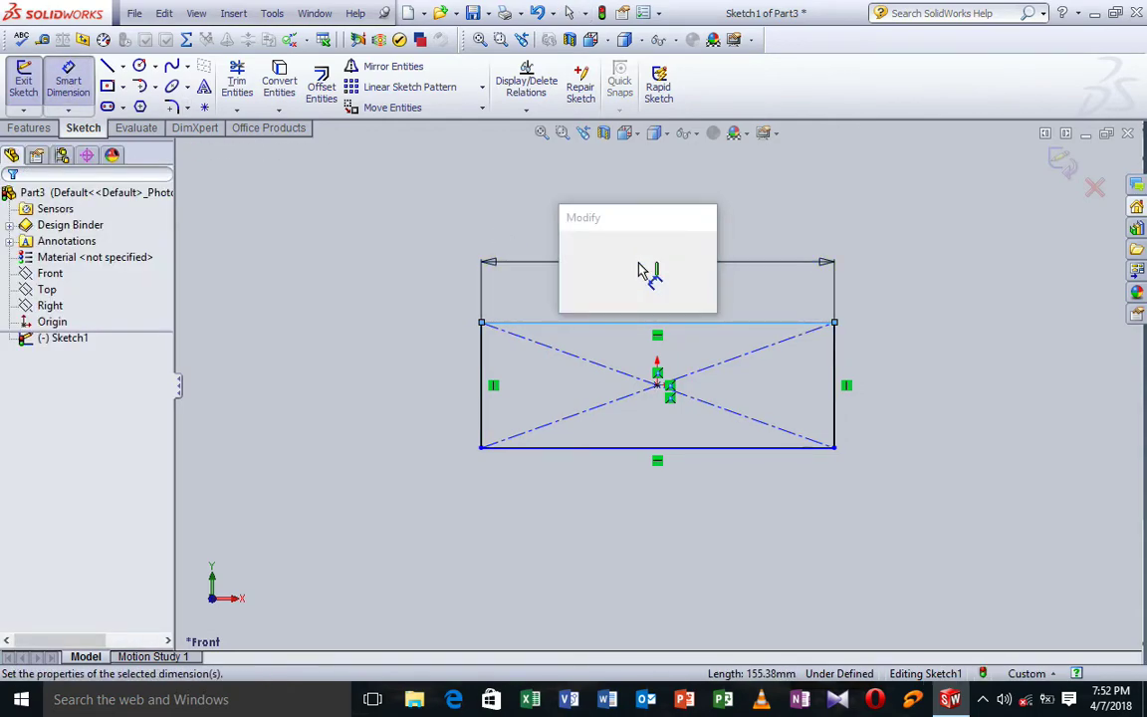
text(7in)
key(Return)
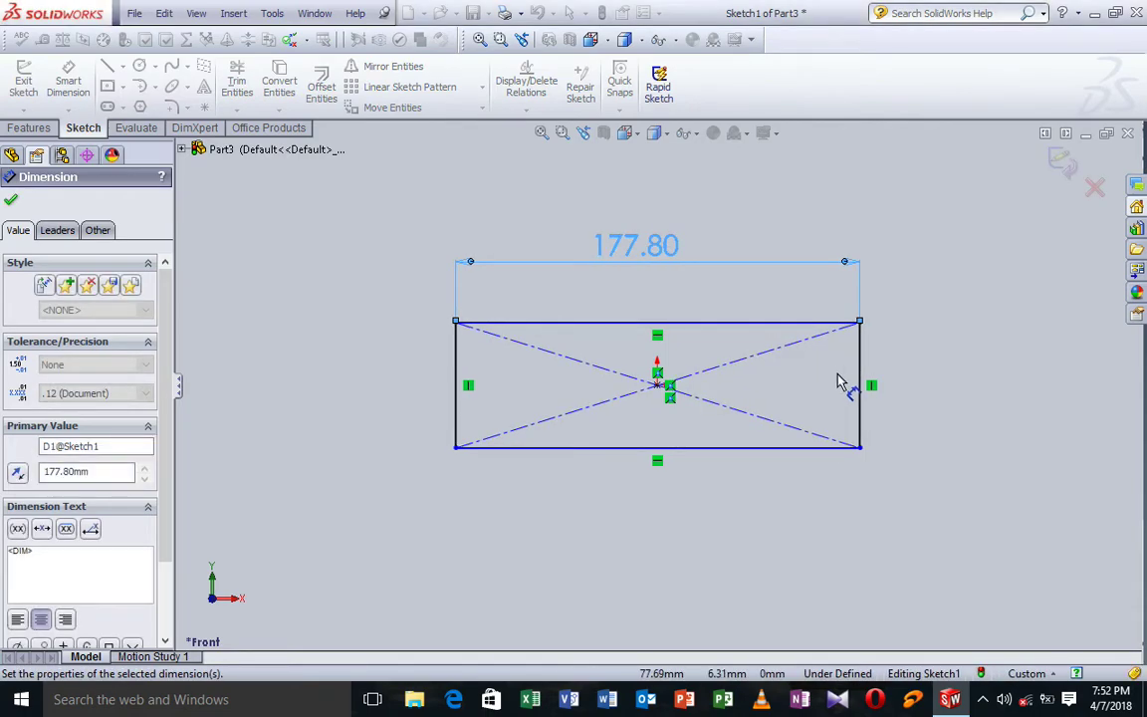
- Dimension the rectangle's right edge and set its height to 1.50 in
click(861, 387)
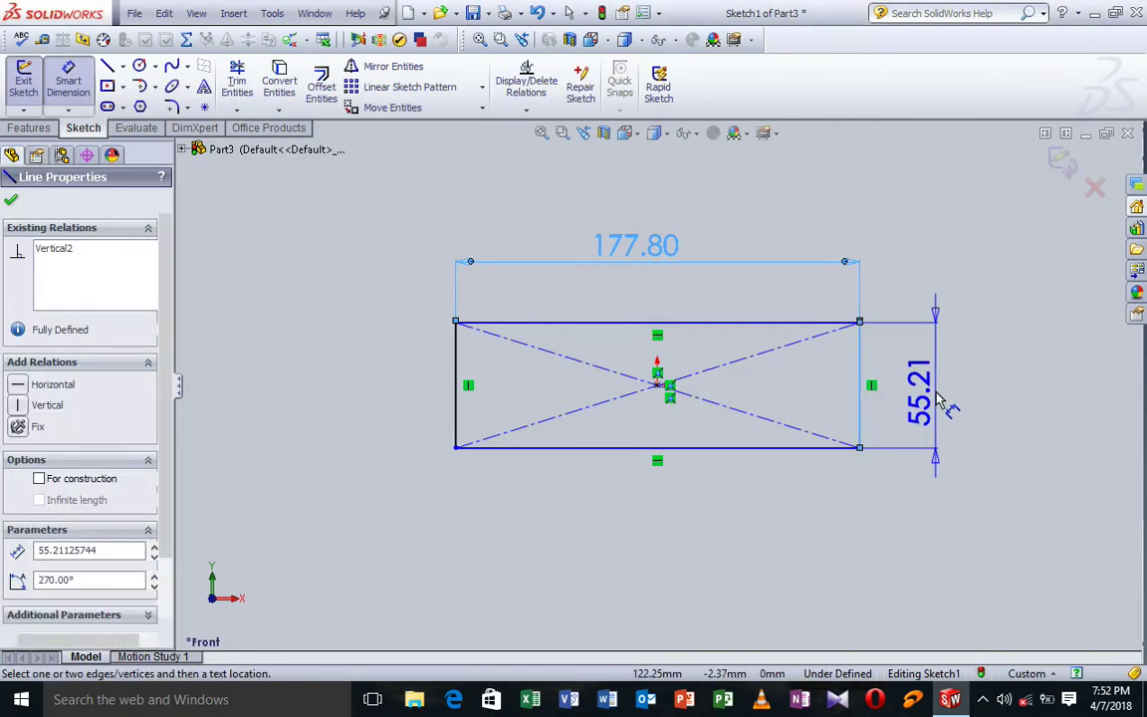
click(938, 401)
text(1)
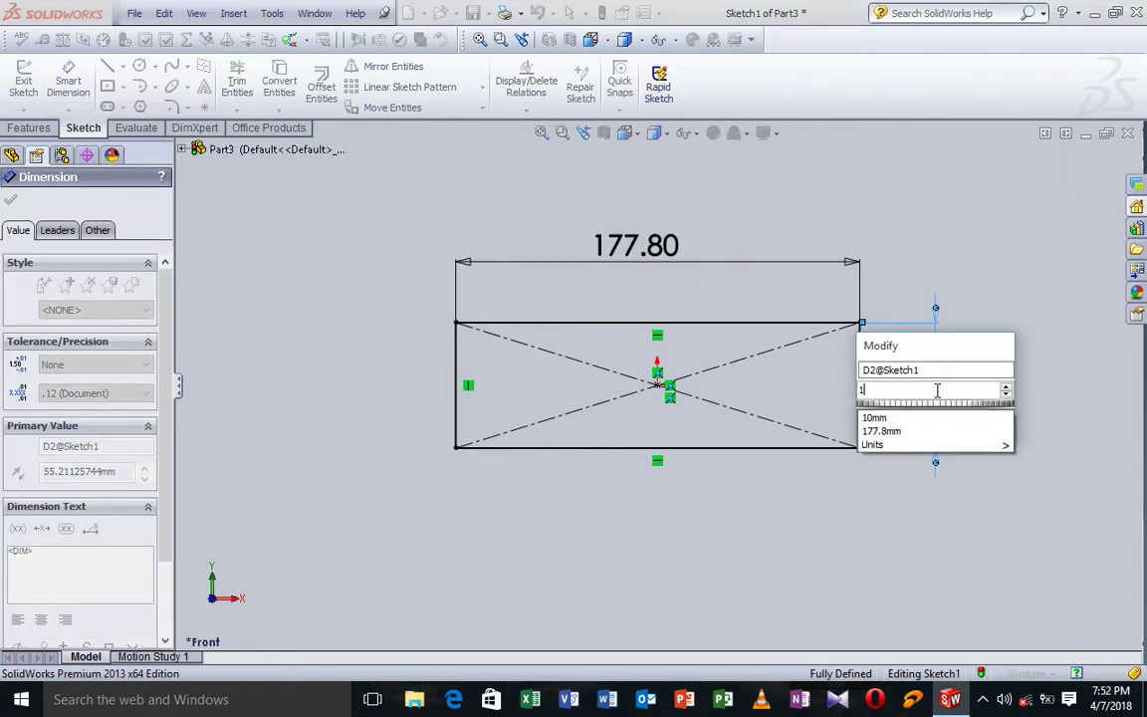
text(.50in)
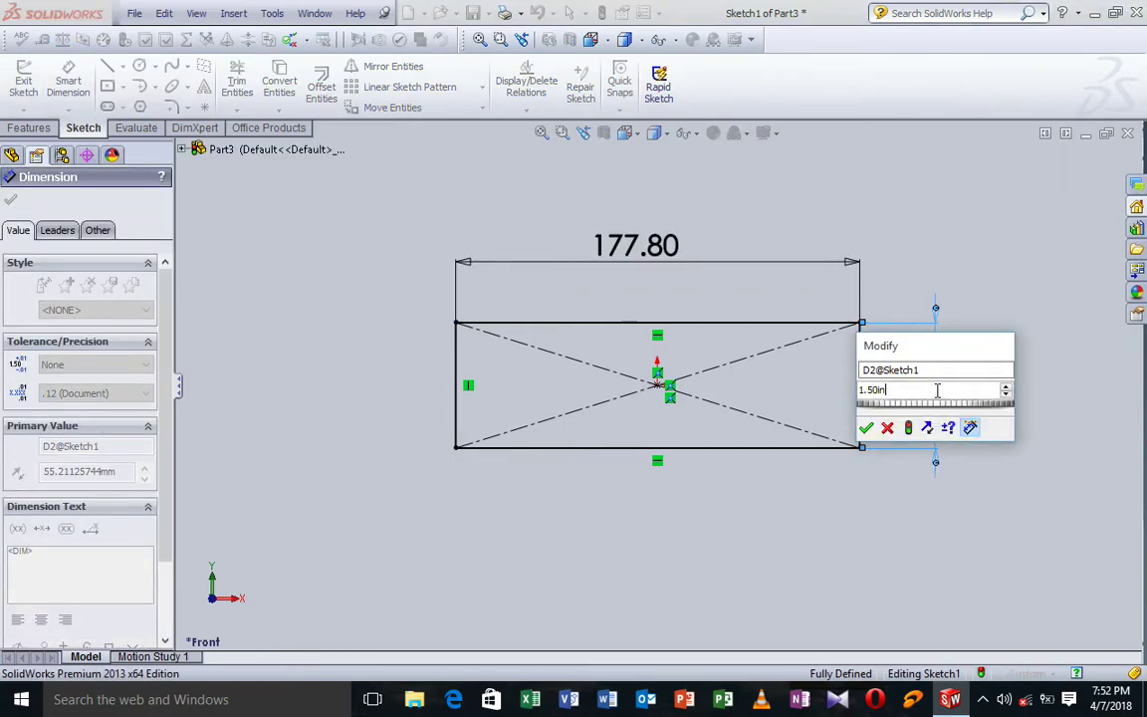
key(Return)
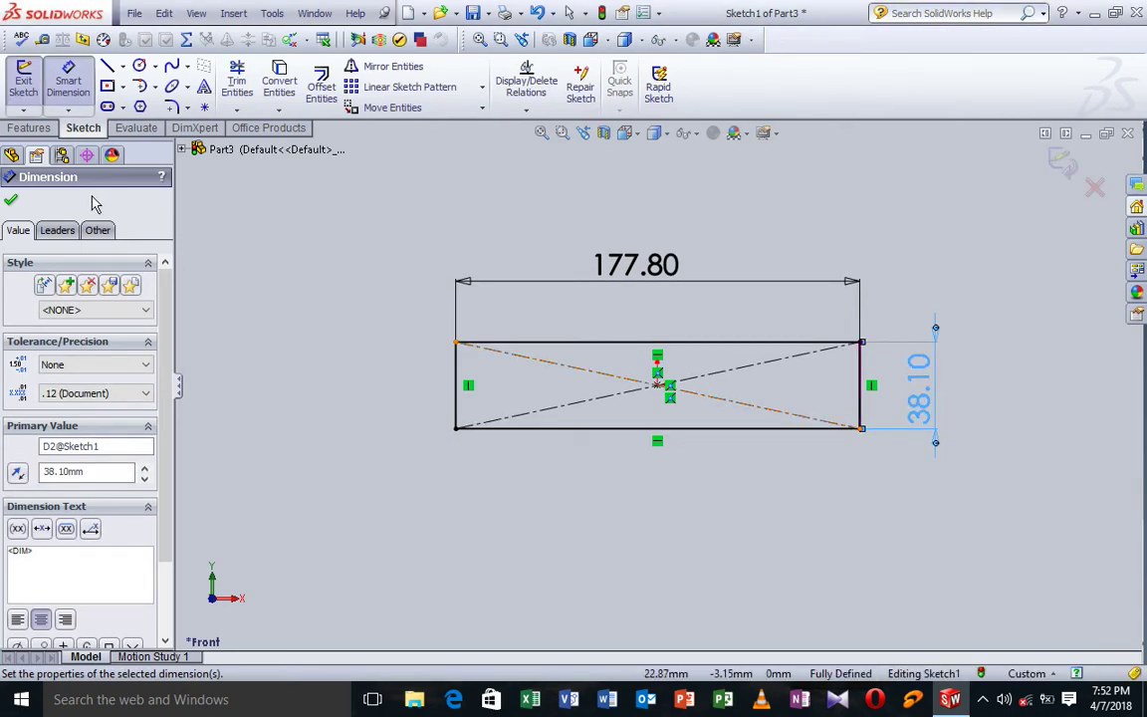
click(12, 203)
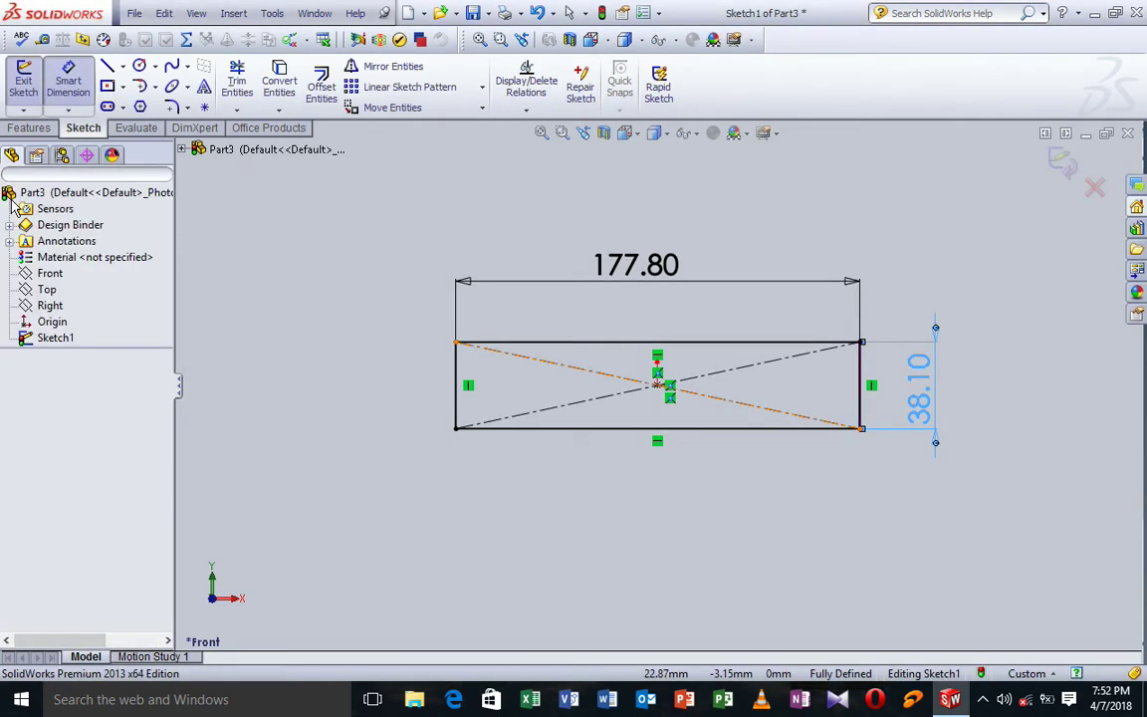
- Sketch a horizontal line about 232 mm long just below the rectangle, extending past both of its ends
click(107, 72)
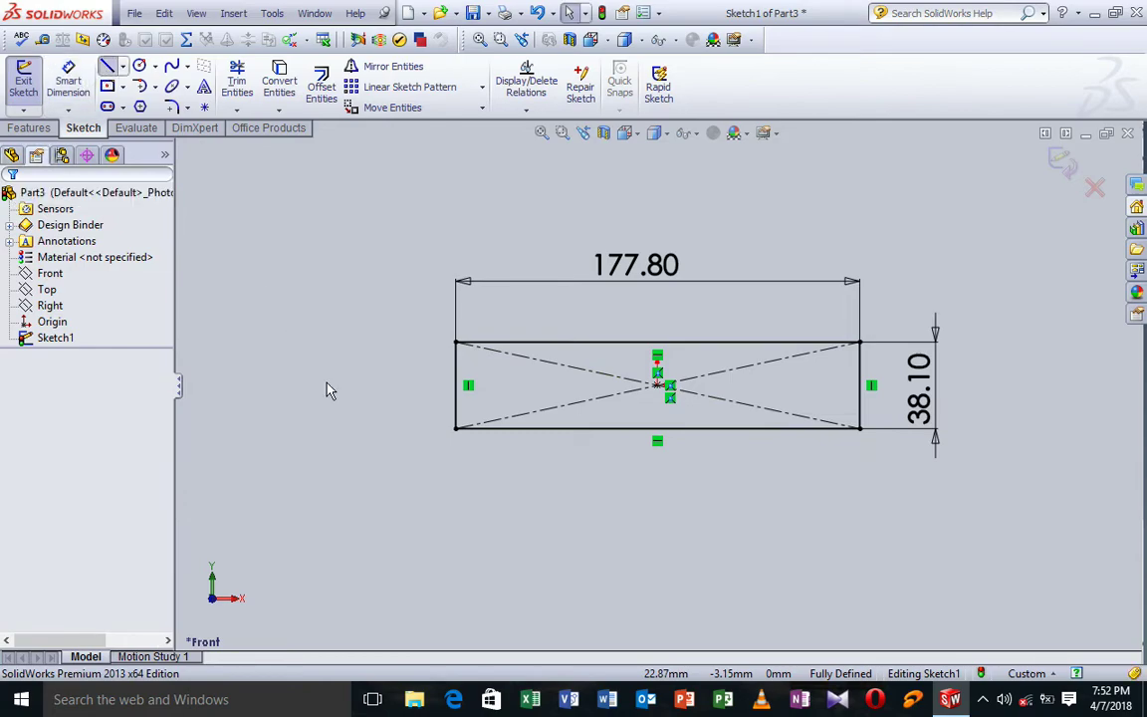
click(430, 457)
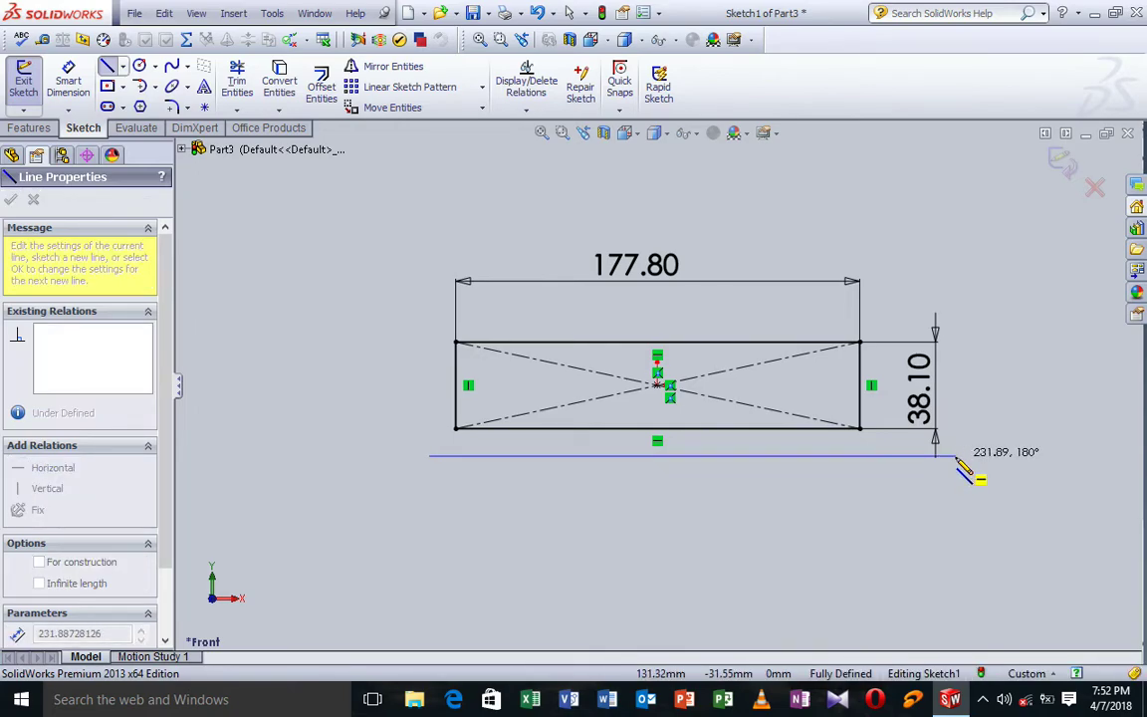
click(956, 457)
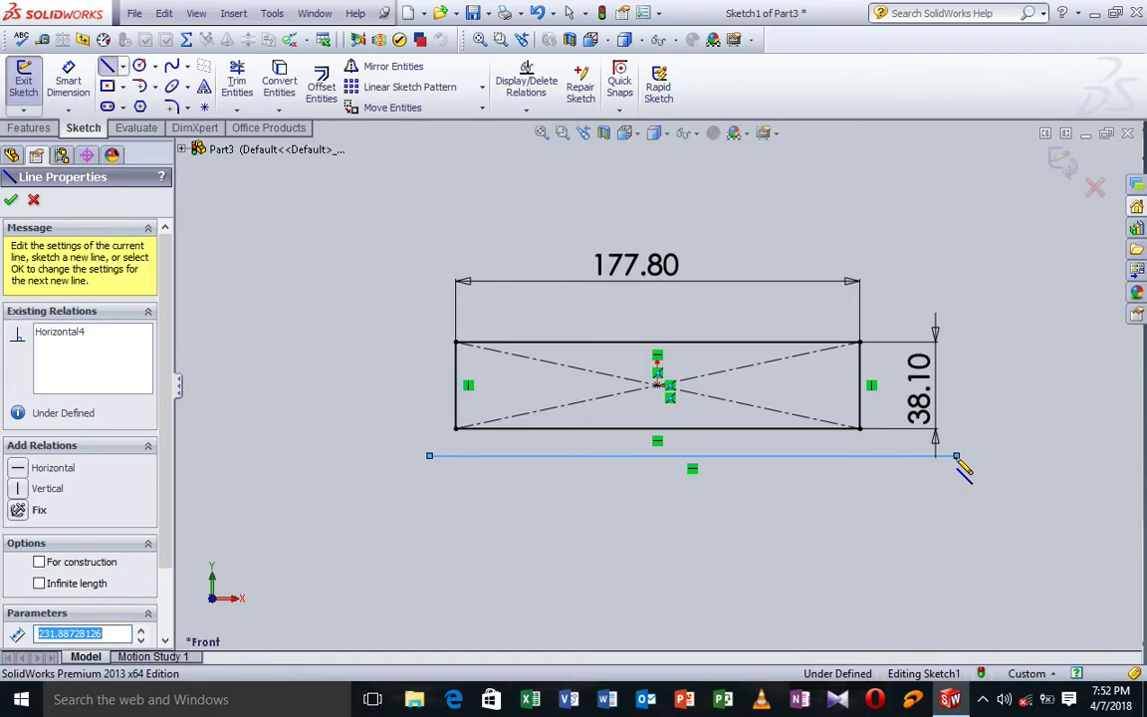
key(Escape)
key(Escape)
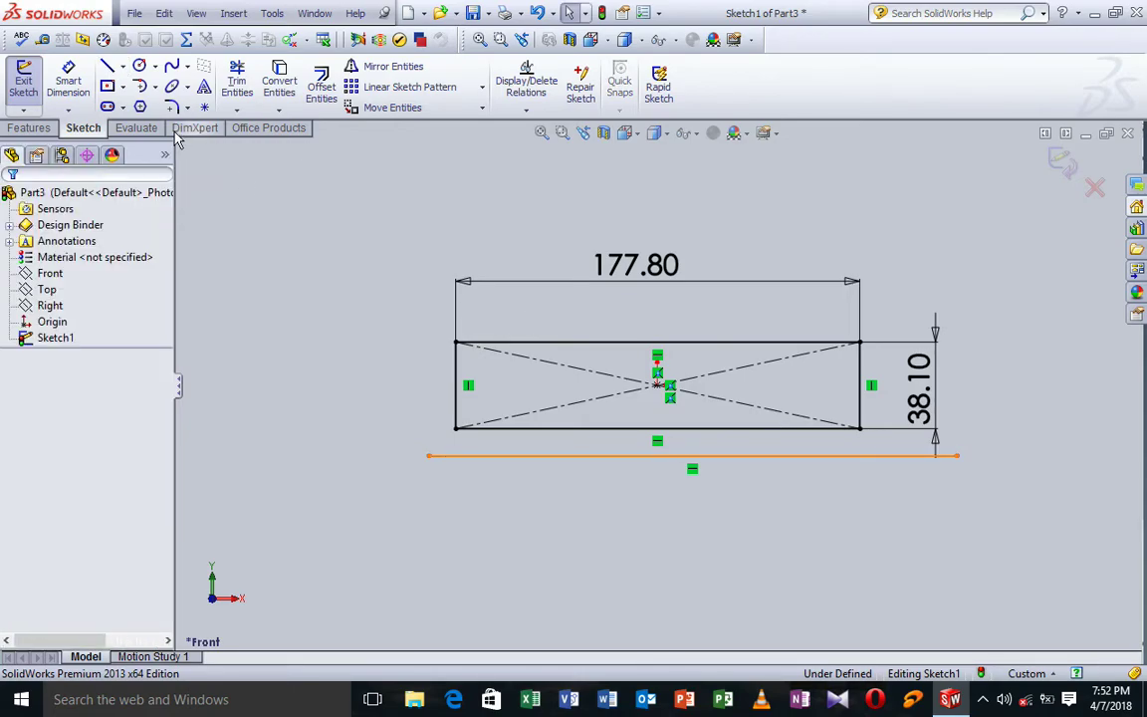
- Dimension the gap between the rectangle's bottom edge and the horizontal line below it as 0.275 in
click(72, 84)
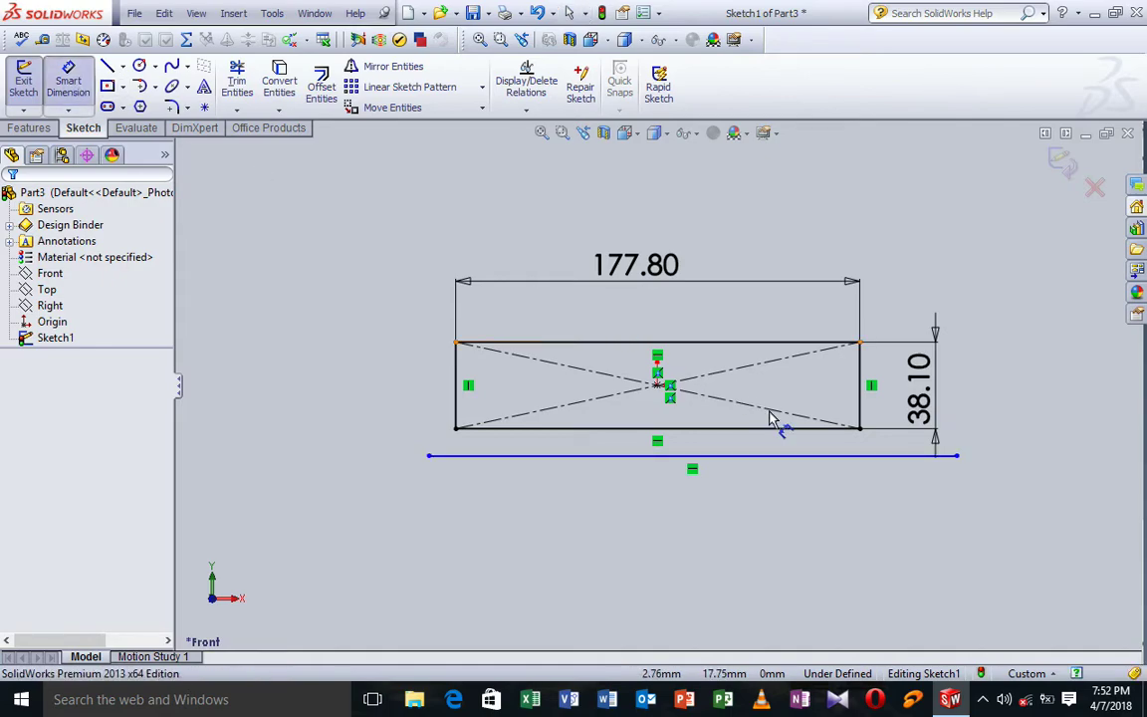
click(816, 434)
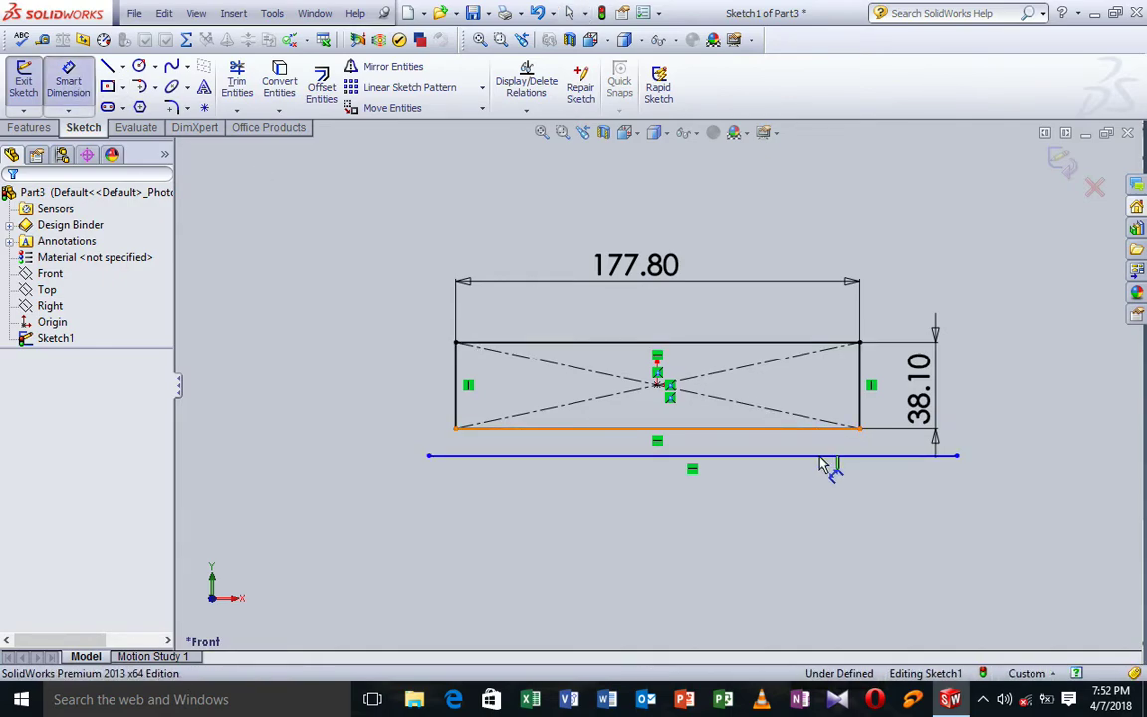
click(876, 457)
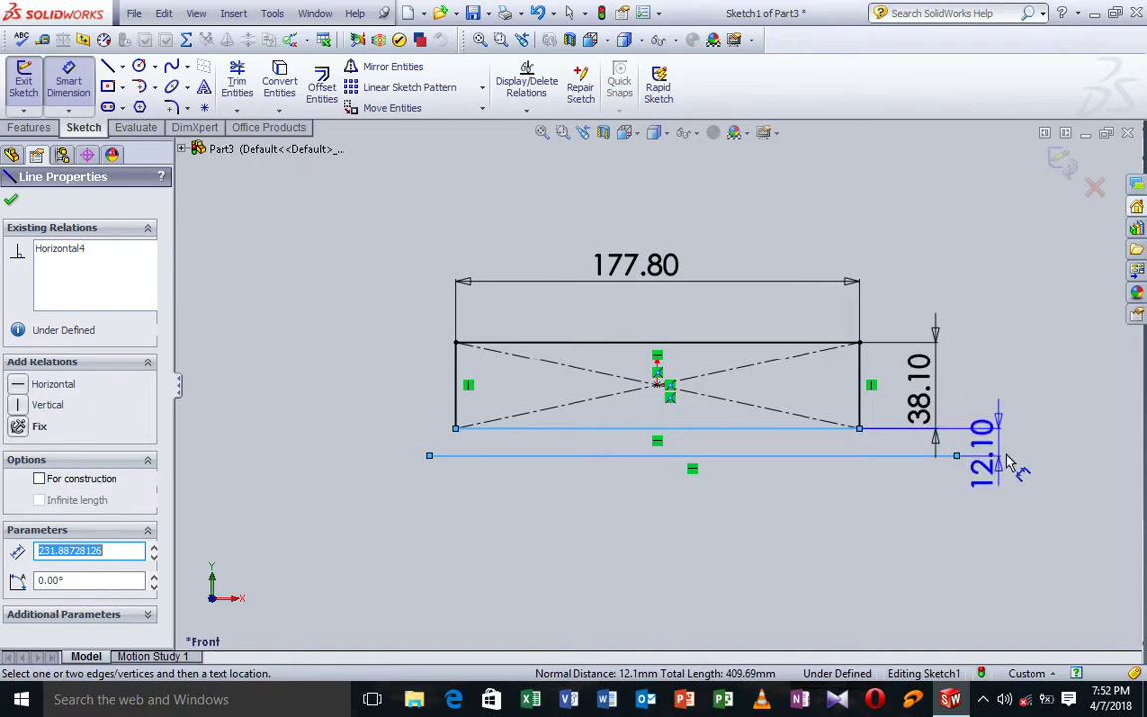
click(1021, 463)
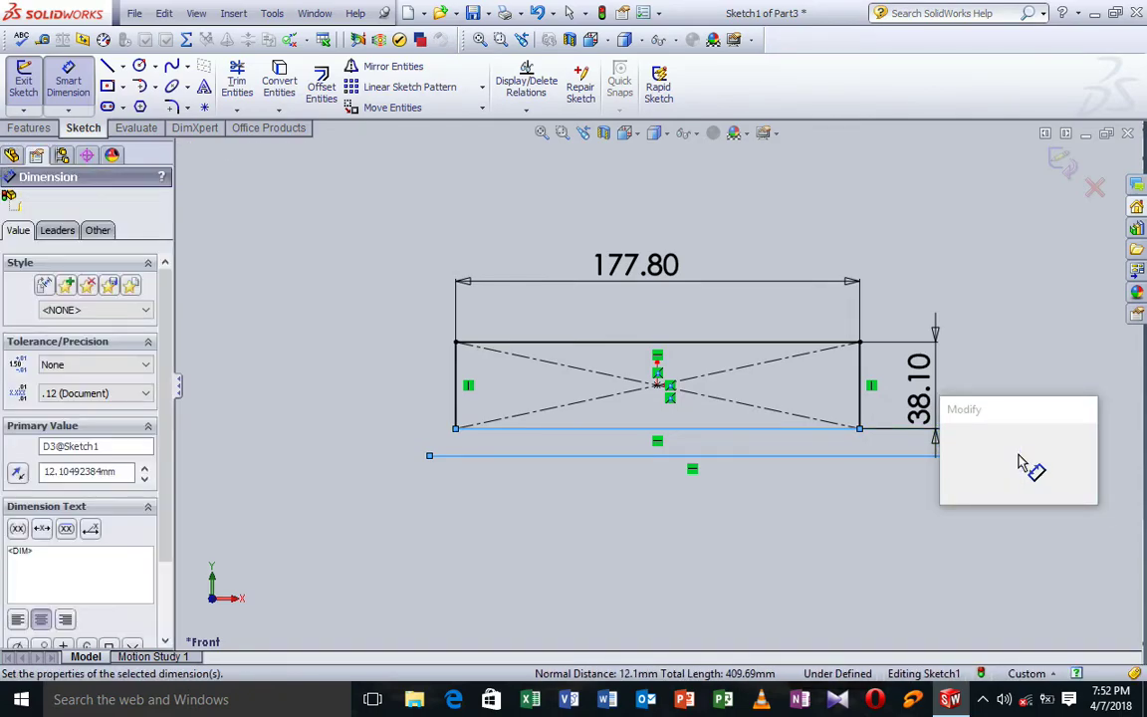
text(0.275in)
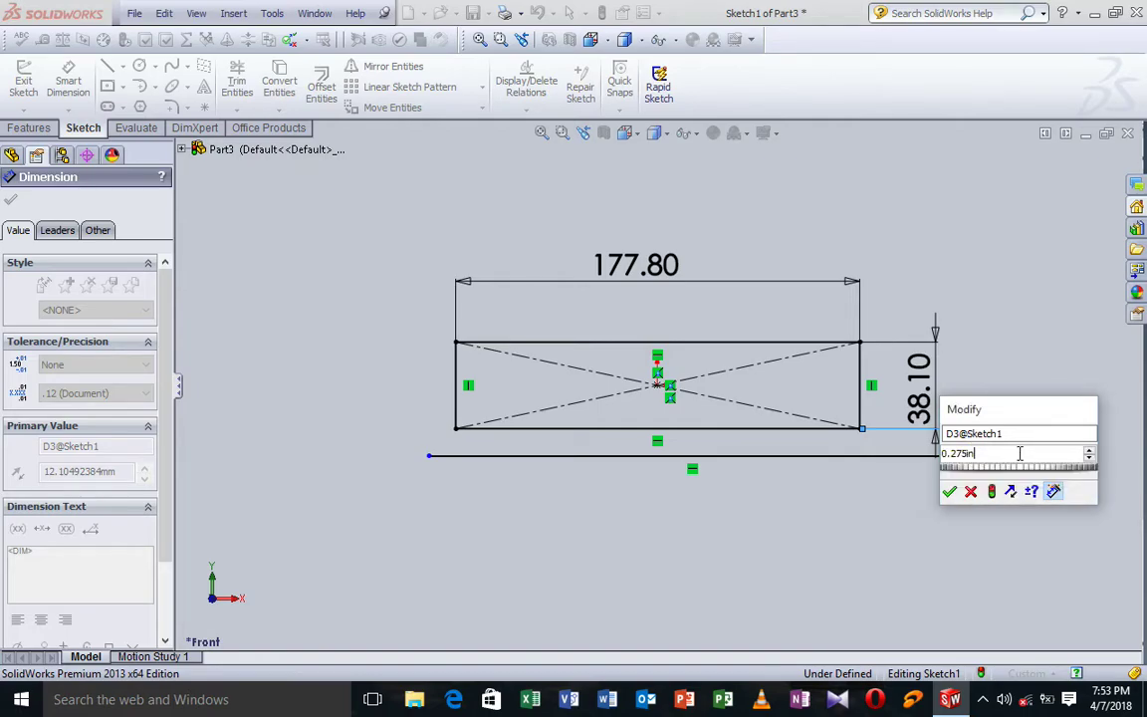
key(Return)
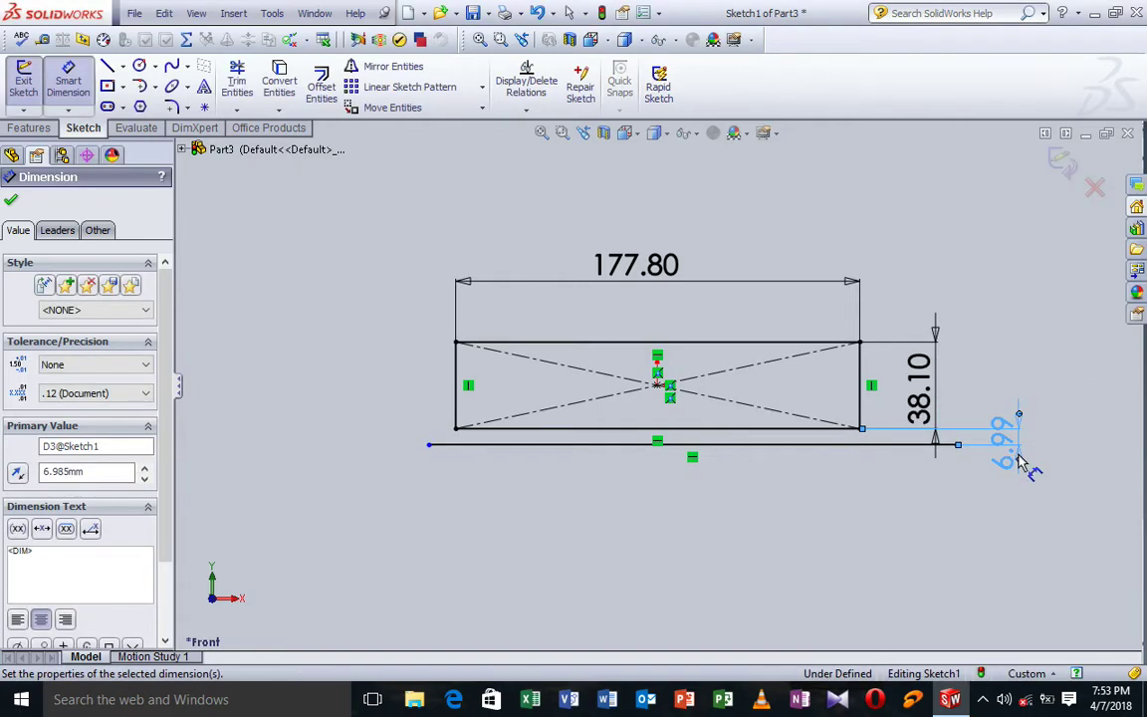
- Sketch a circle of about 21 mm radius near the rectangle's right end, tangent to the horizontal line below
click(143, 67)
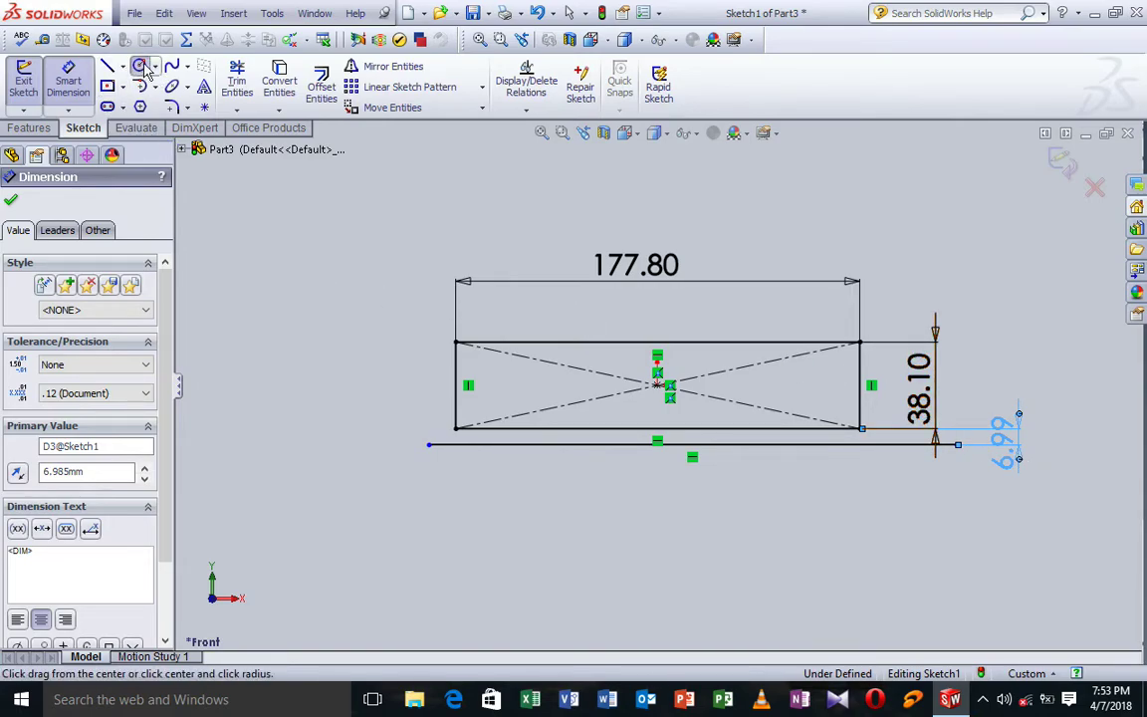
click(804, 399)
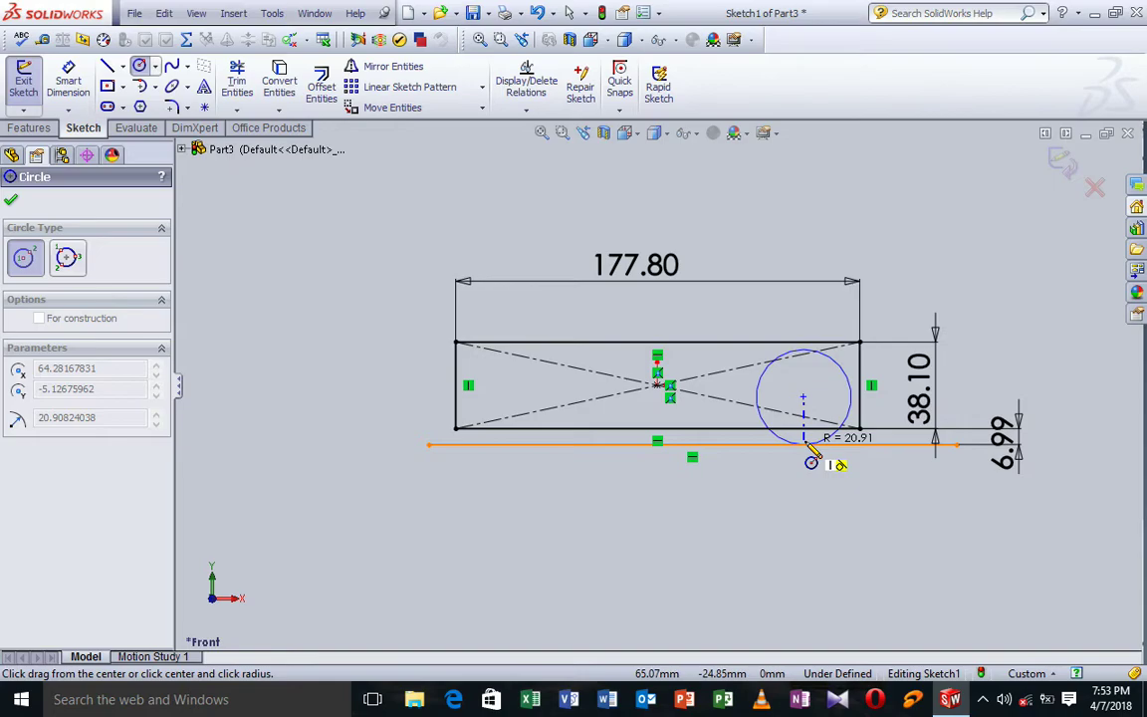
click(811, 450)
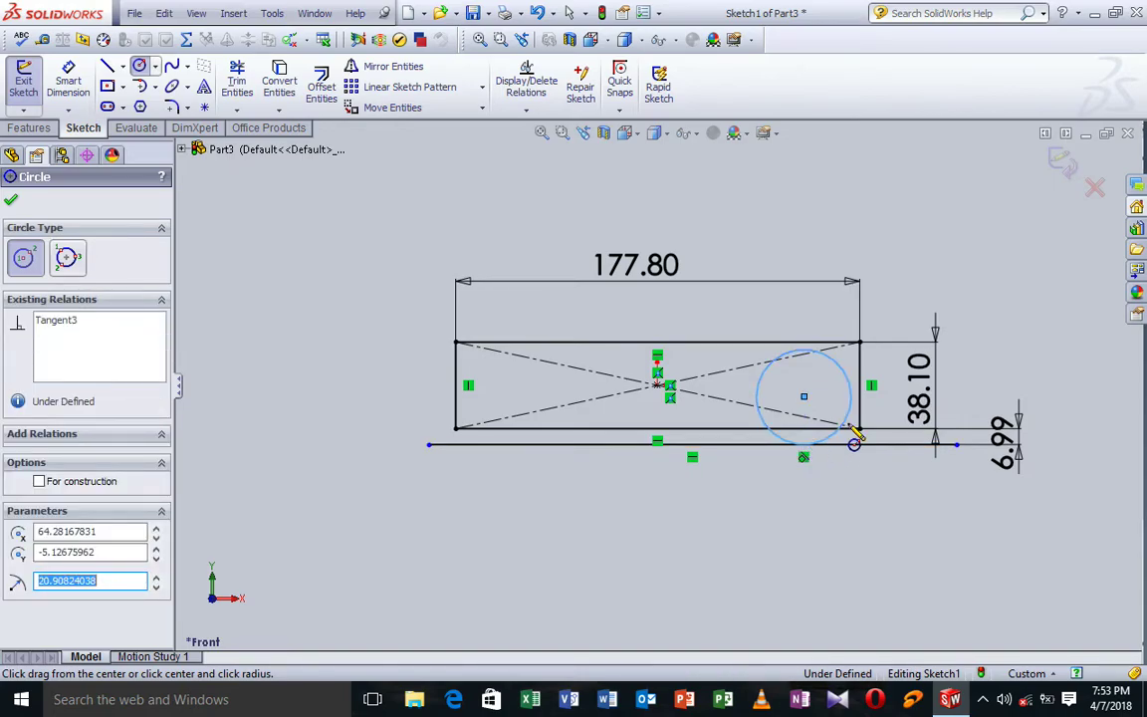
- Dimension the circle's diameter, placing the dimension above the rectangle
click(71, 82)
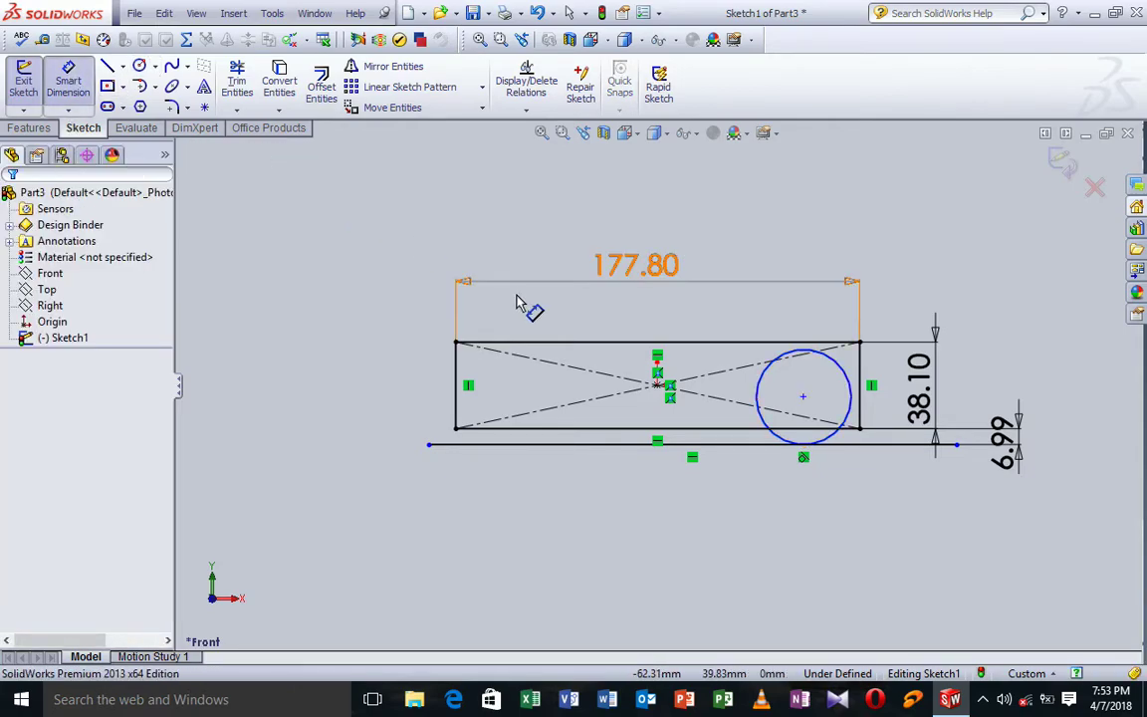
click(852, 409)
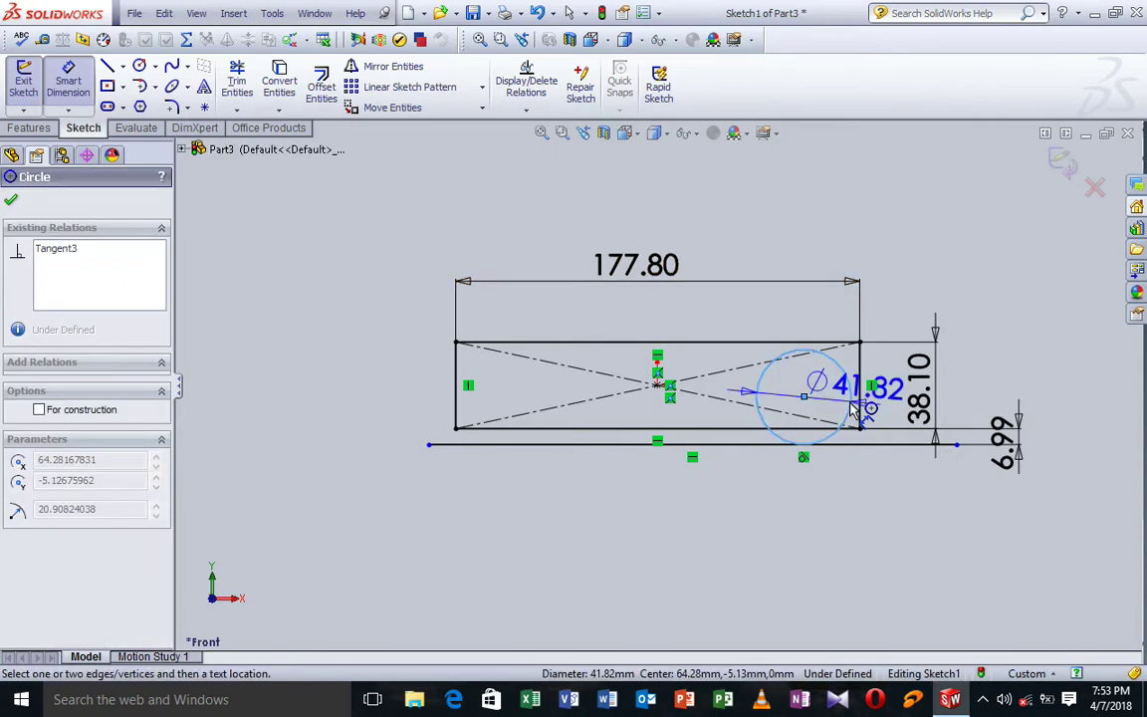
click(781, 262)
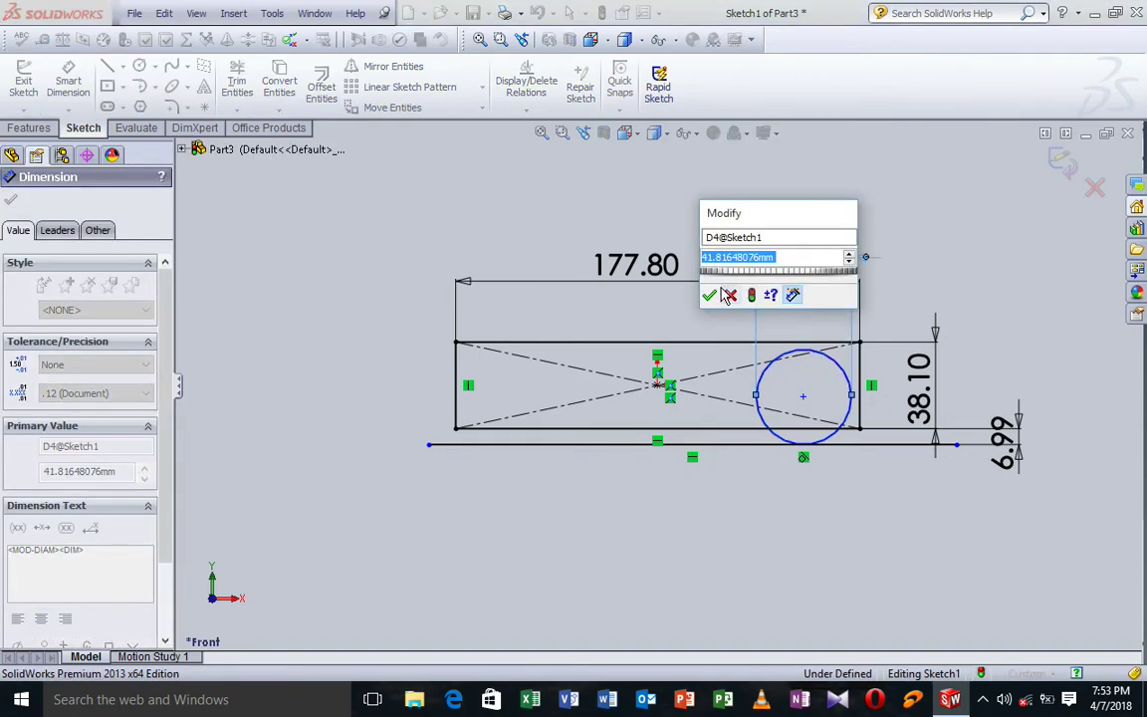
click(710, 296)
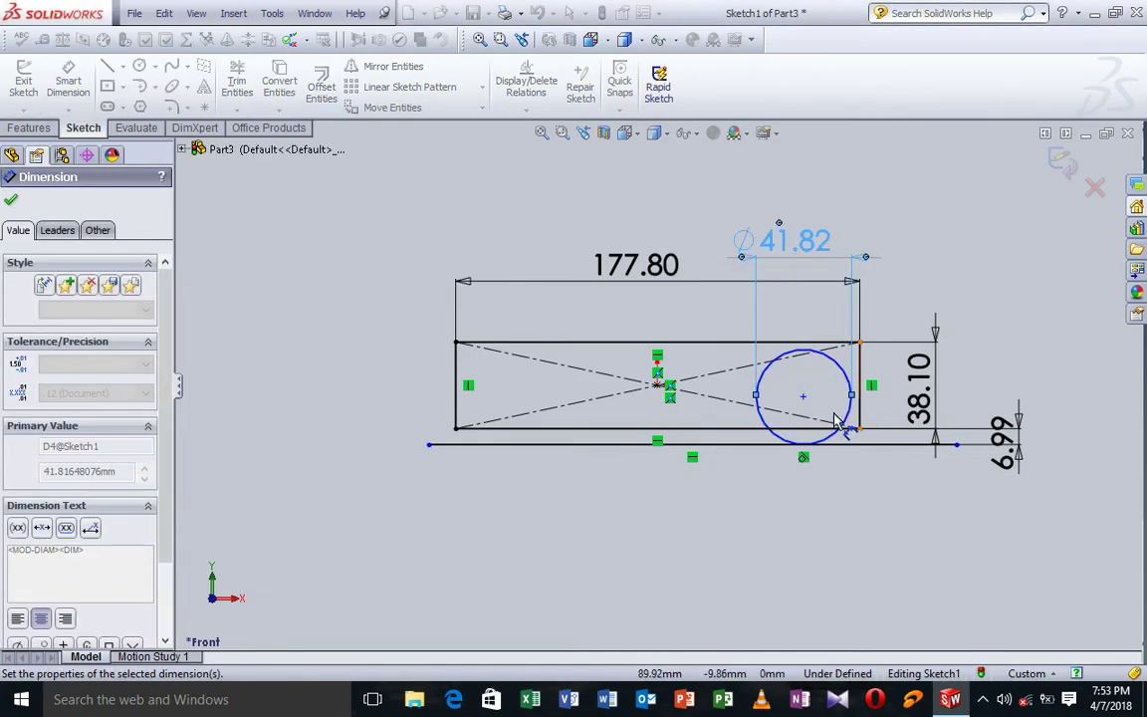
- Dimension the horizontal distance from the circle's center to the rectangle's right edge as 1 in, placing it below the sketch
click(803, 398)
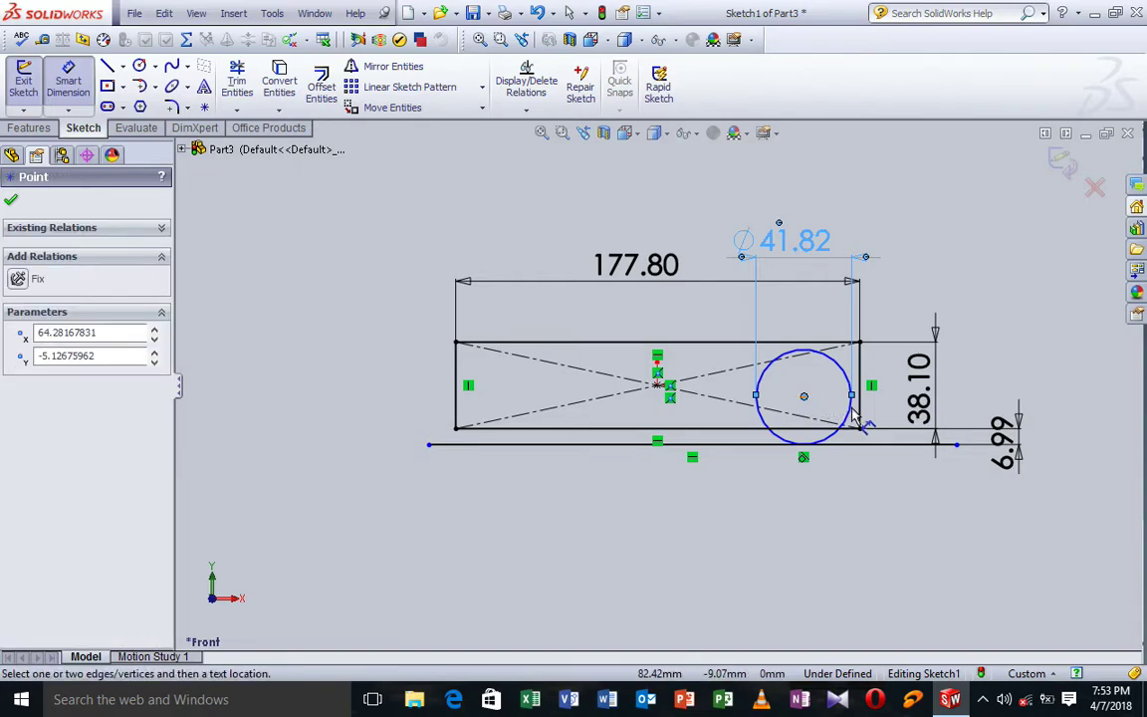
click(860, 416)
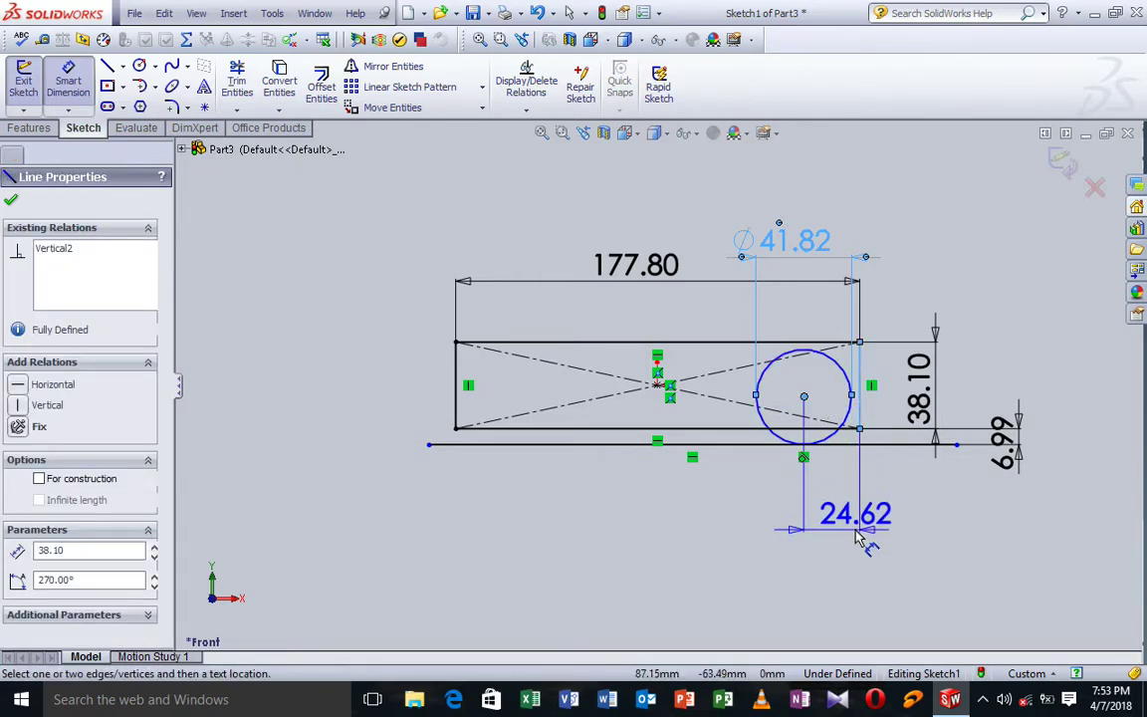
click(862, 543)
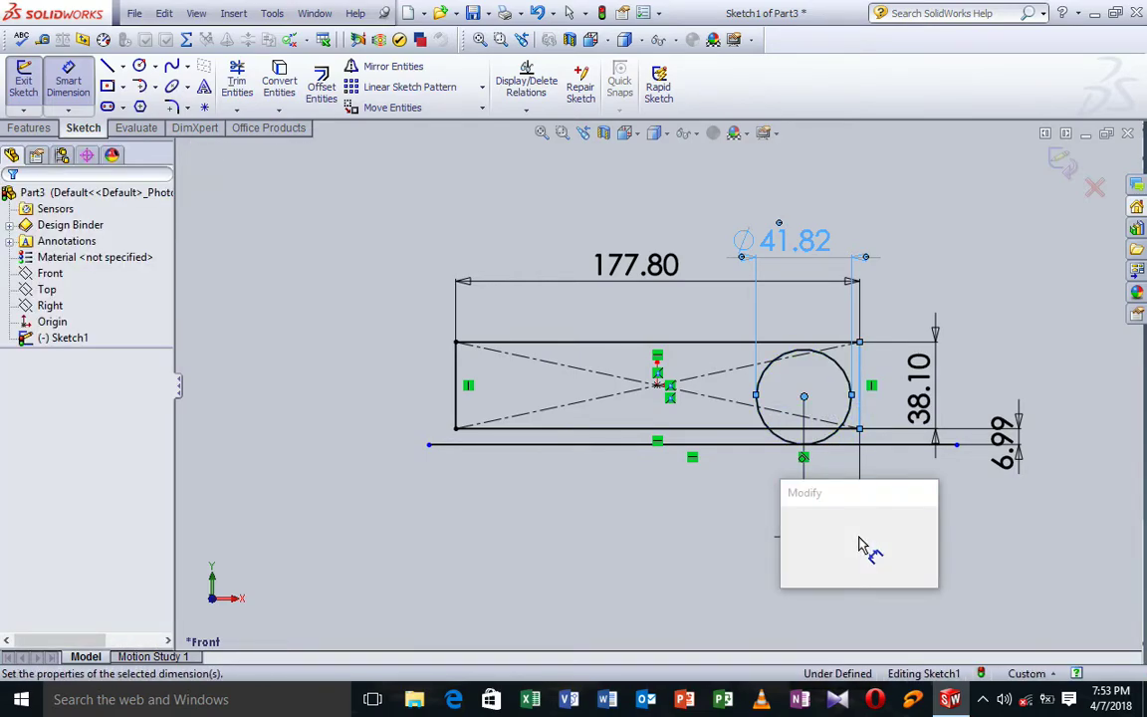
text(1in)
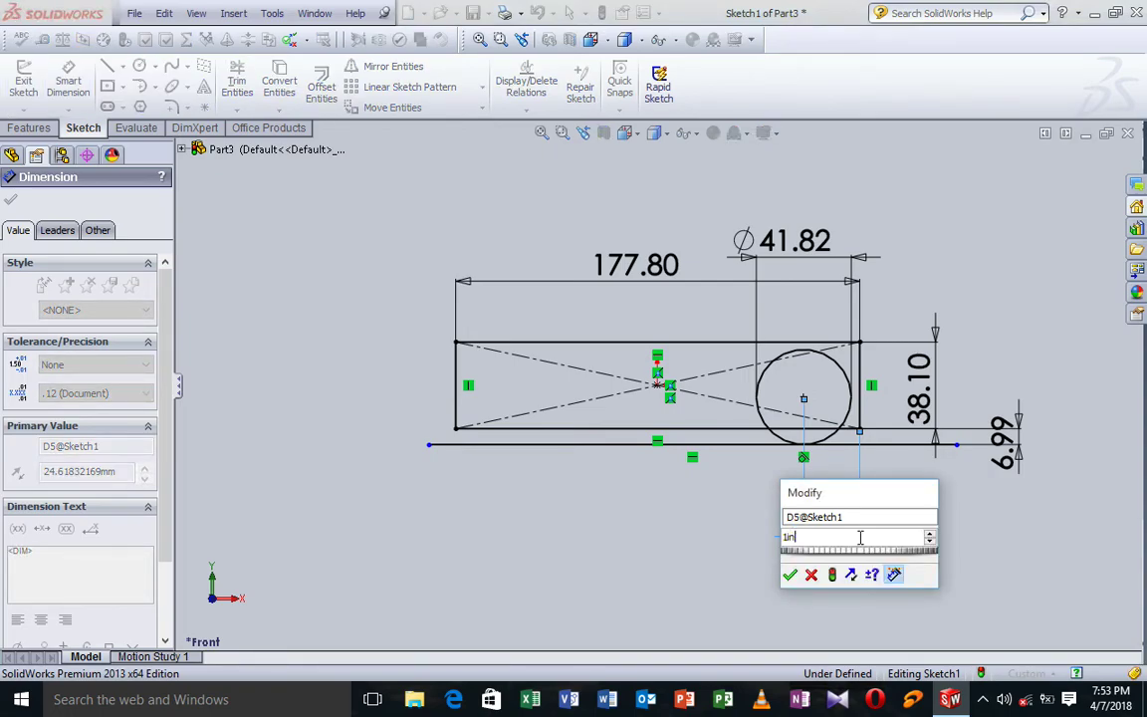
key(Escape)
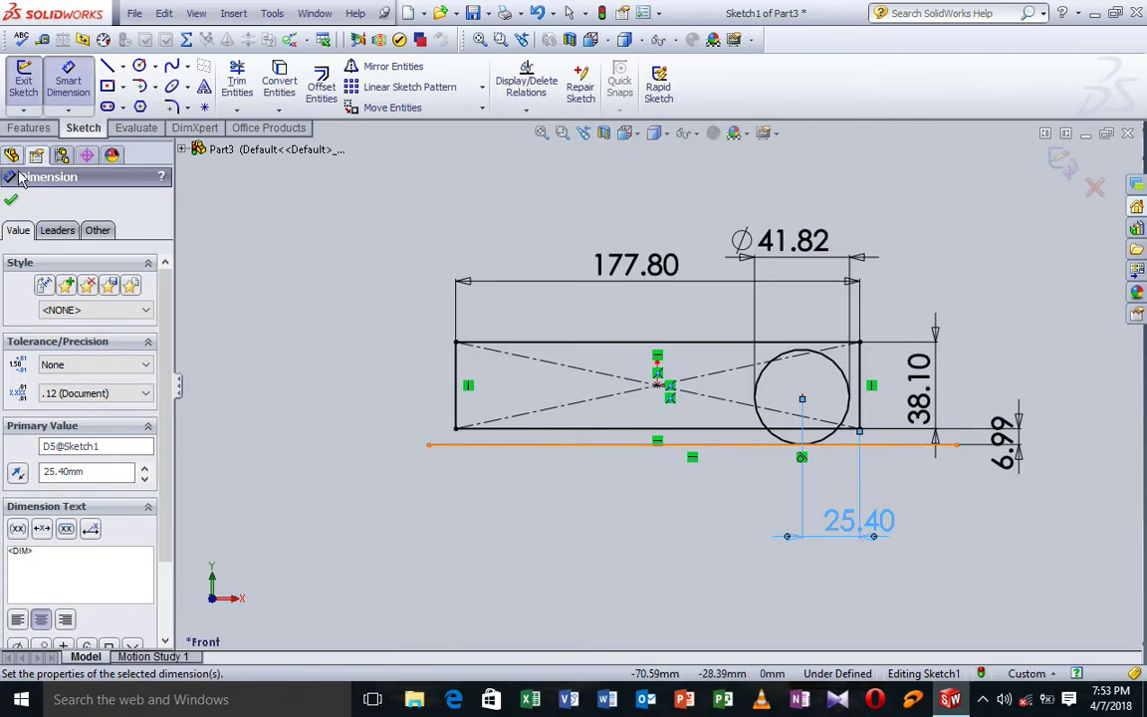
click(12, 204)
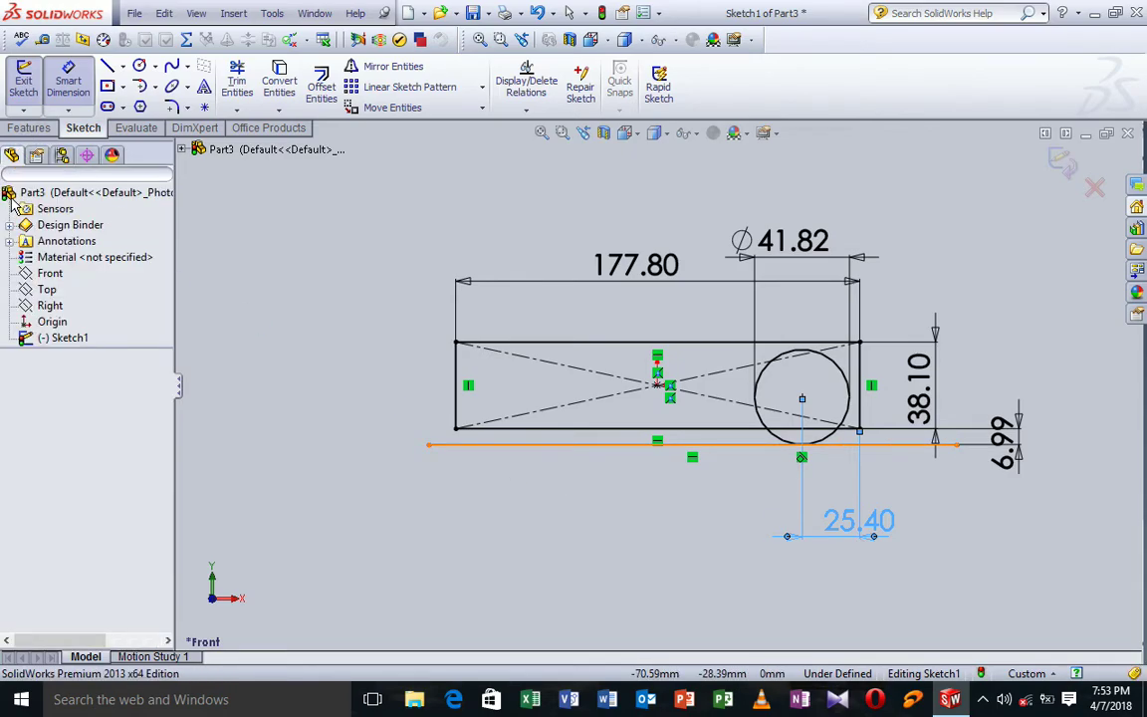
- Extrude only the rectangle contour as a boss with the Mid Plane end condition and a depth of 3.125 in
click(24, 129)
click(42, 87)
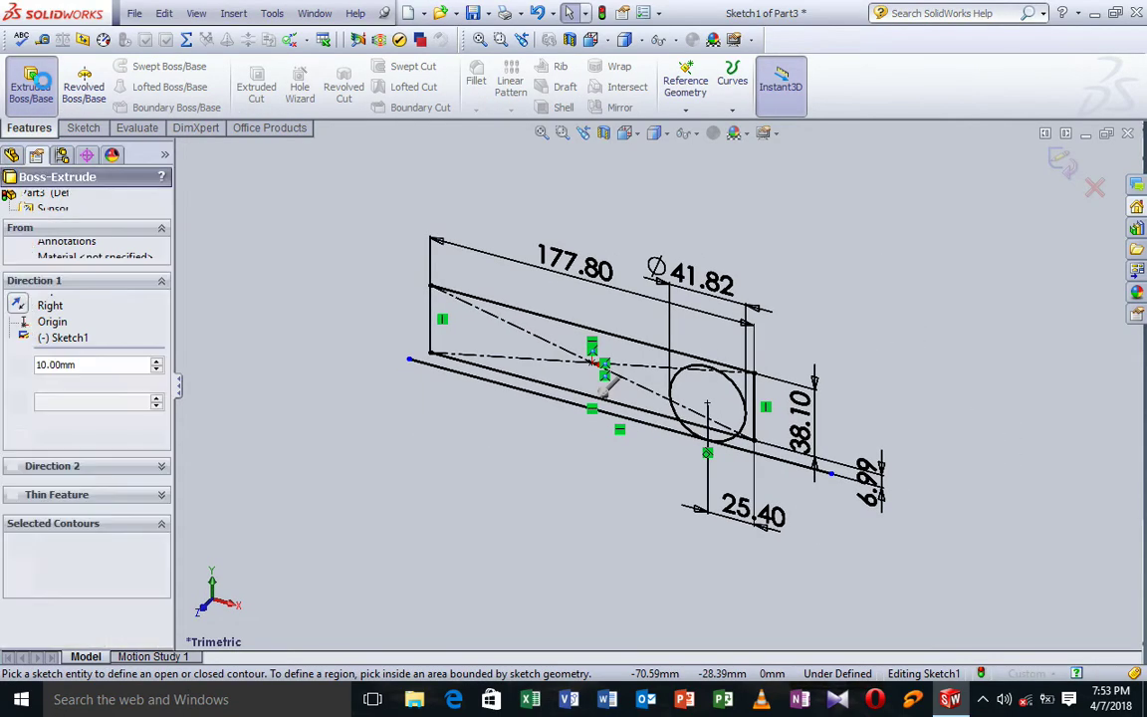
click(154, 304)
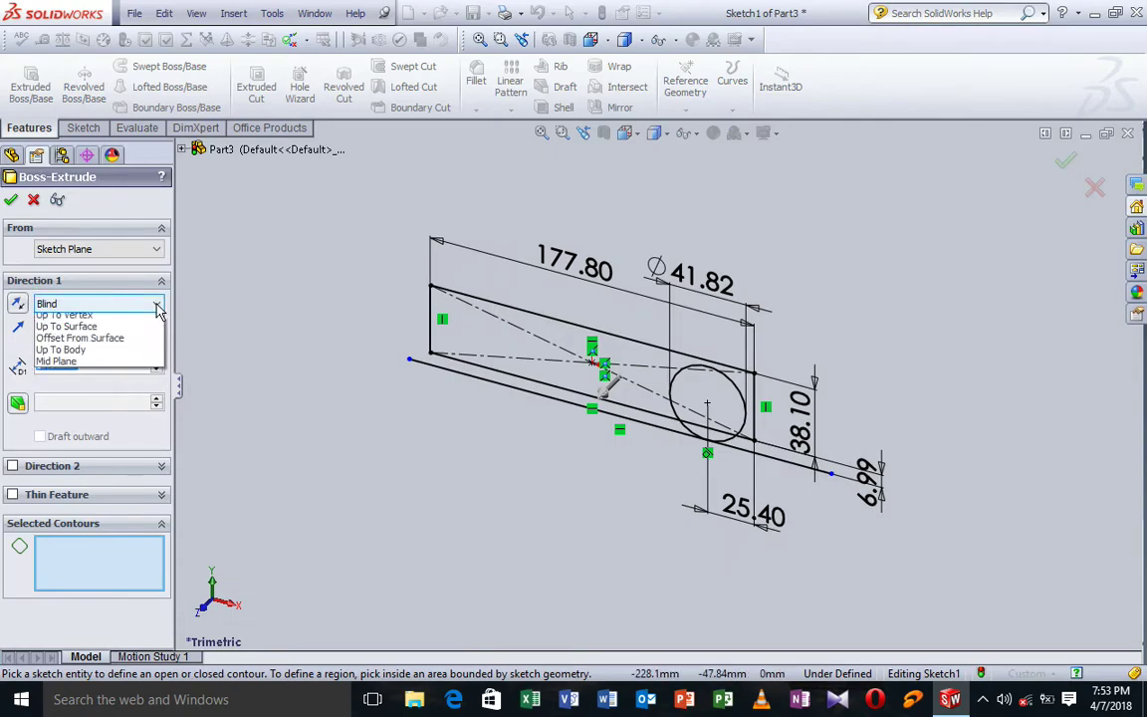
click(87, 379)
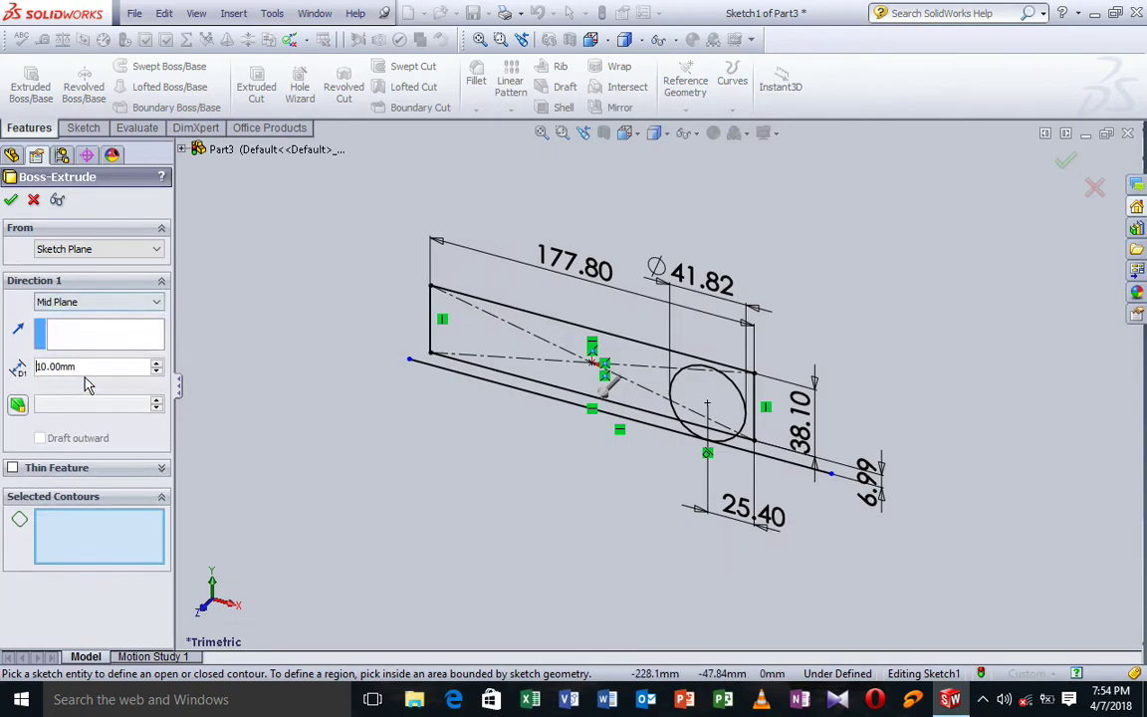
click(113, 367)
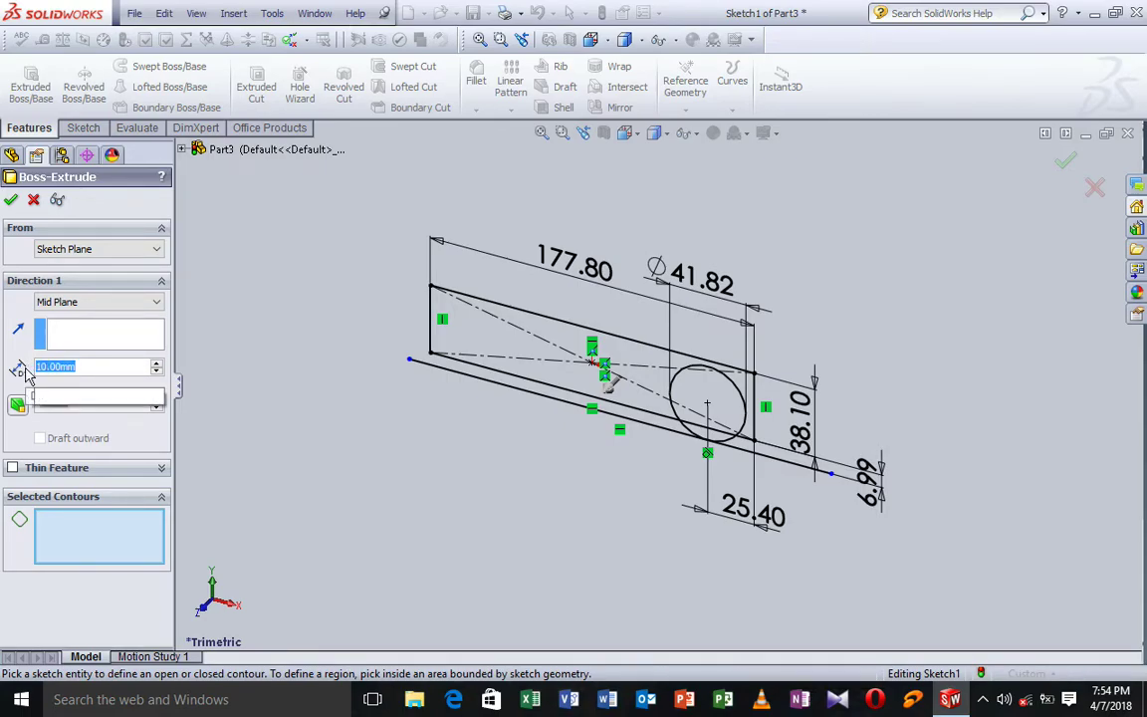
key(BackSpace)
text(3)
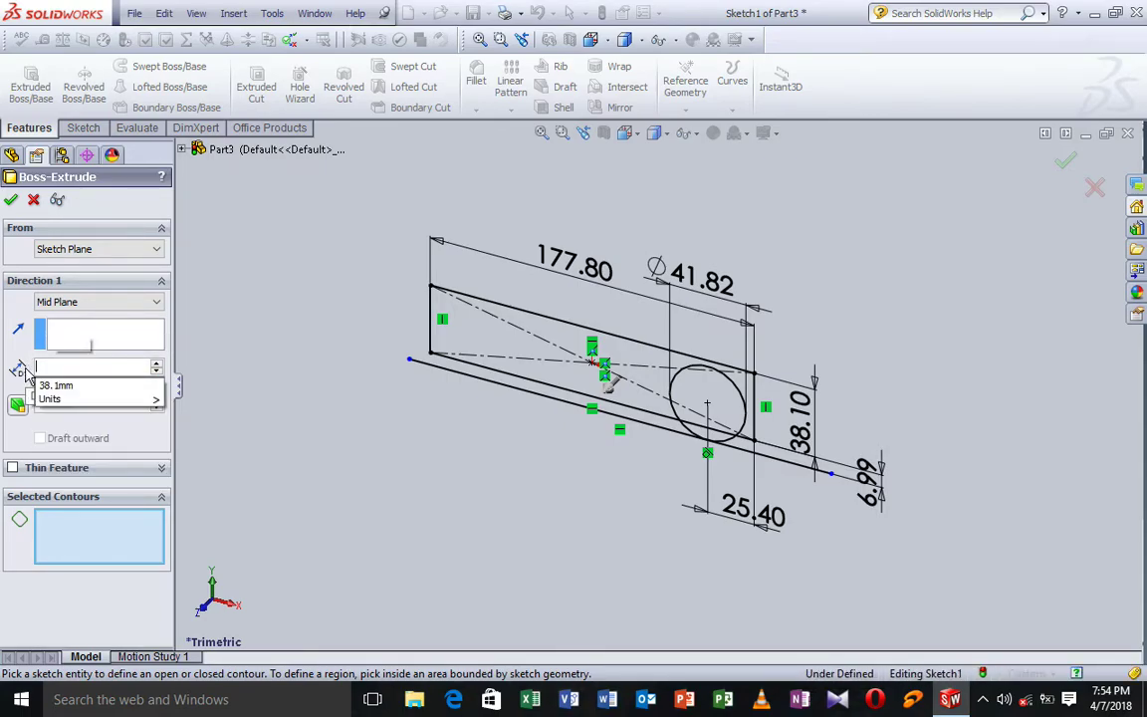
text(.)
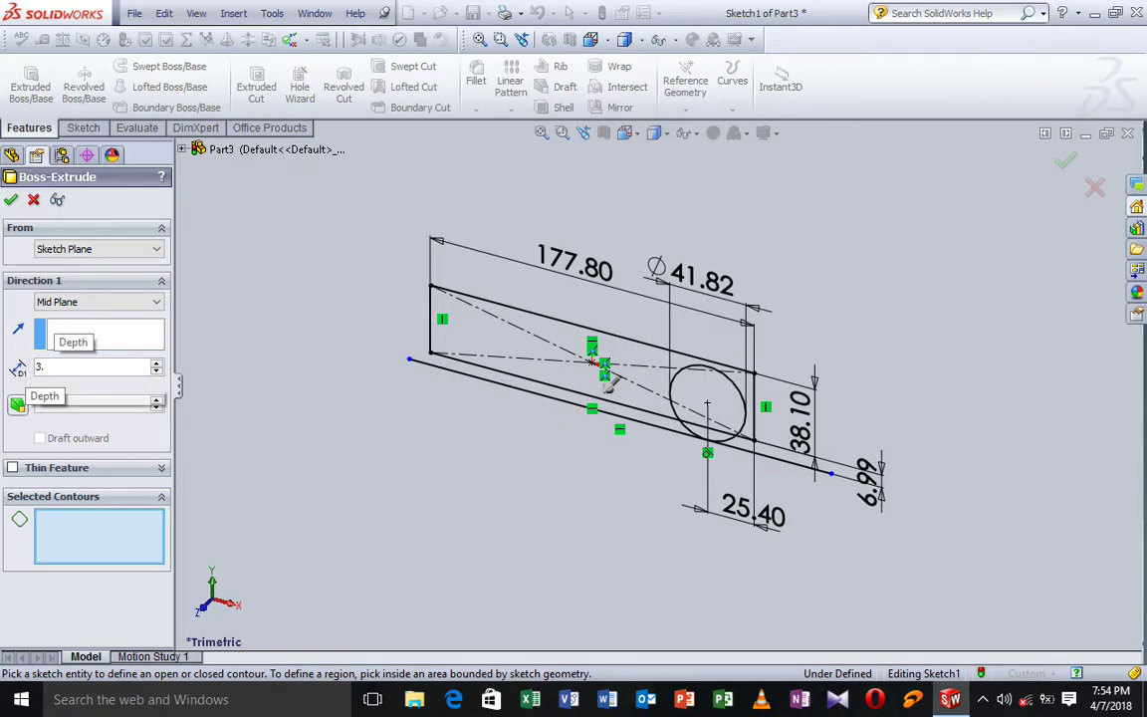
text(2)
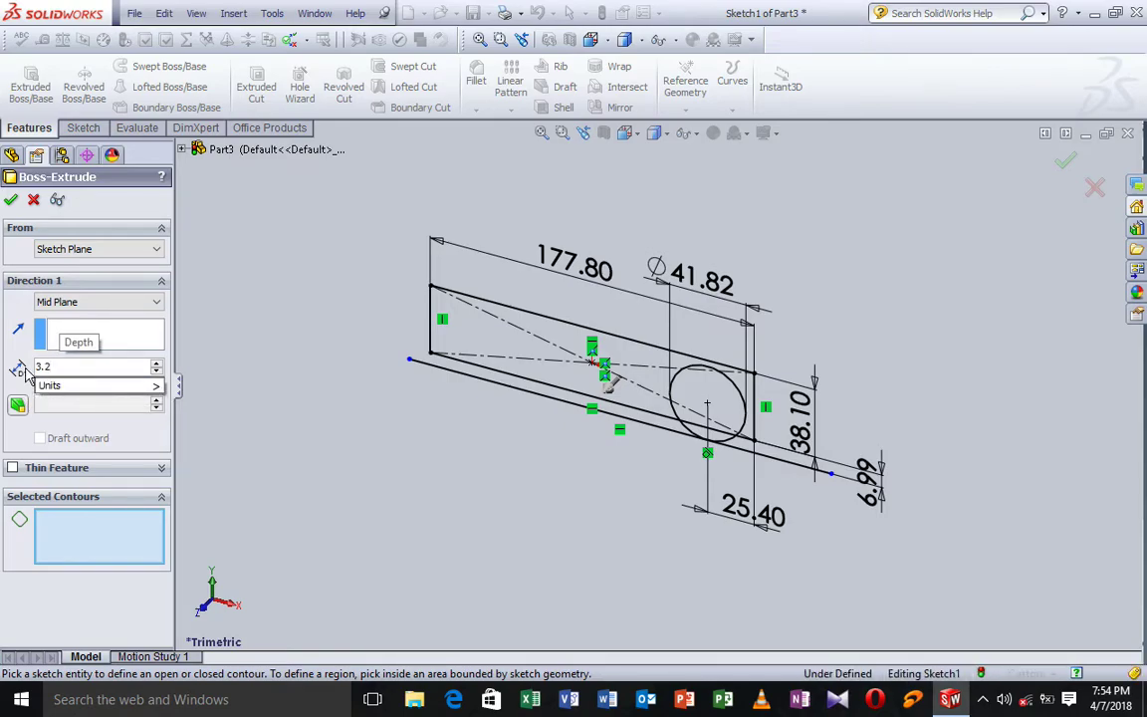
key(BackSpace)
text(125in)
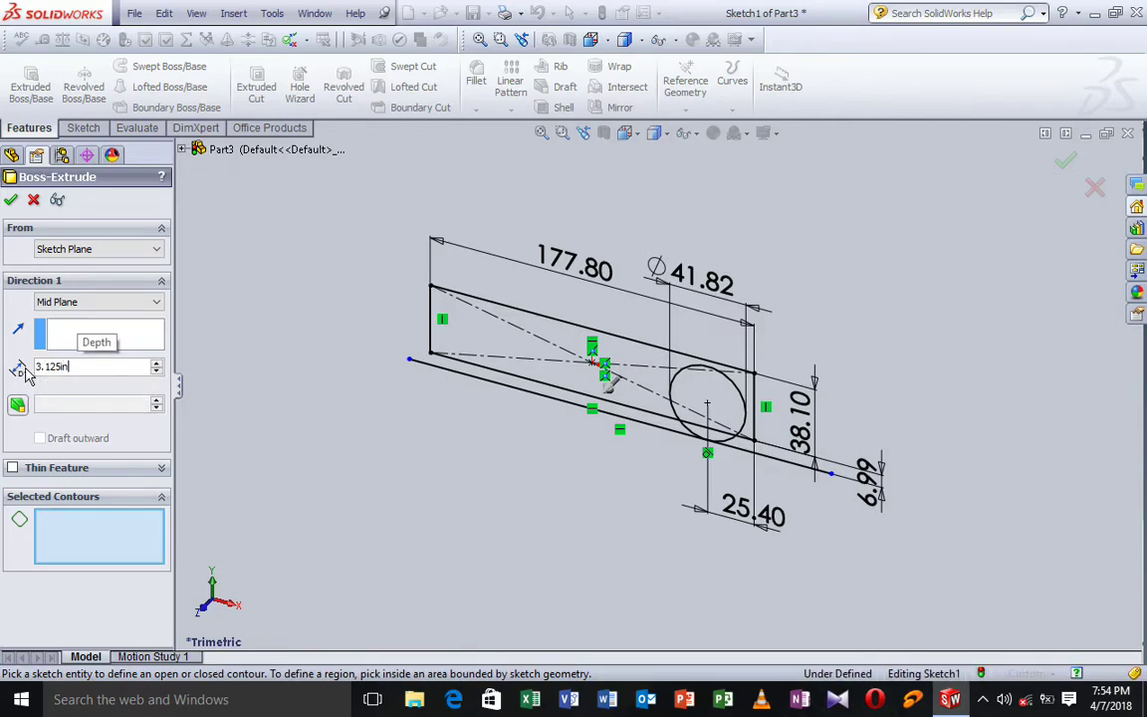
key(Return)
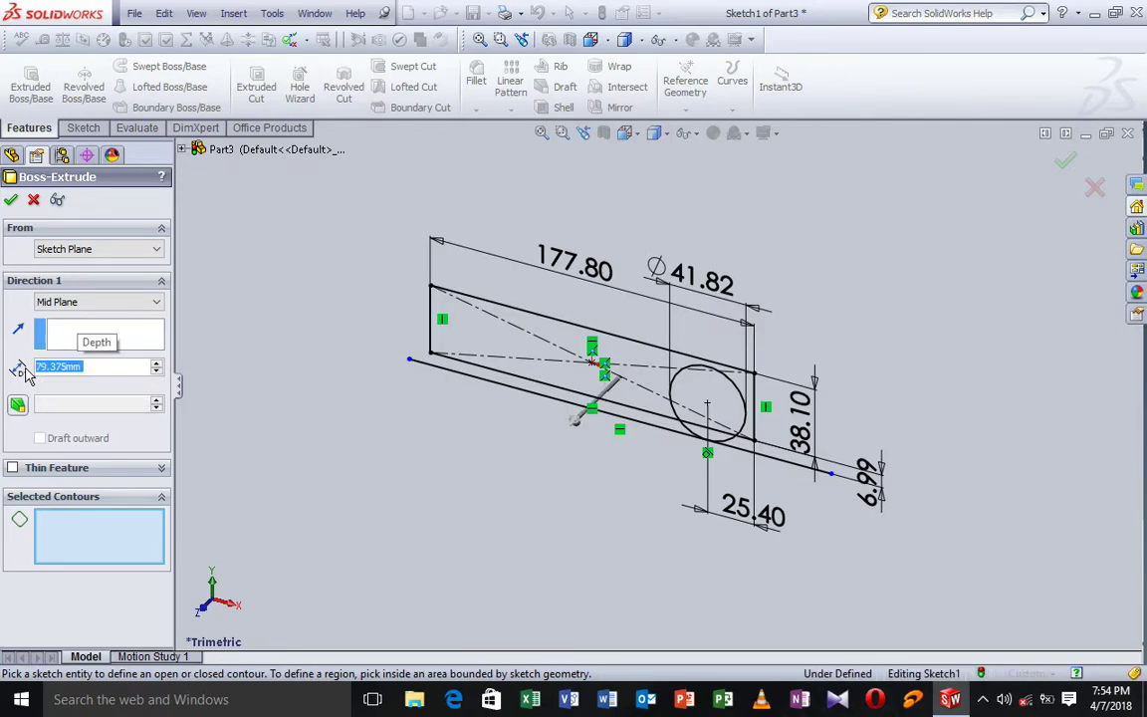
click(476, 302)
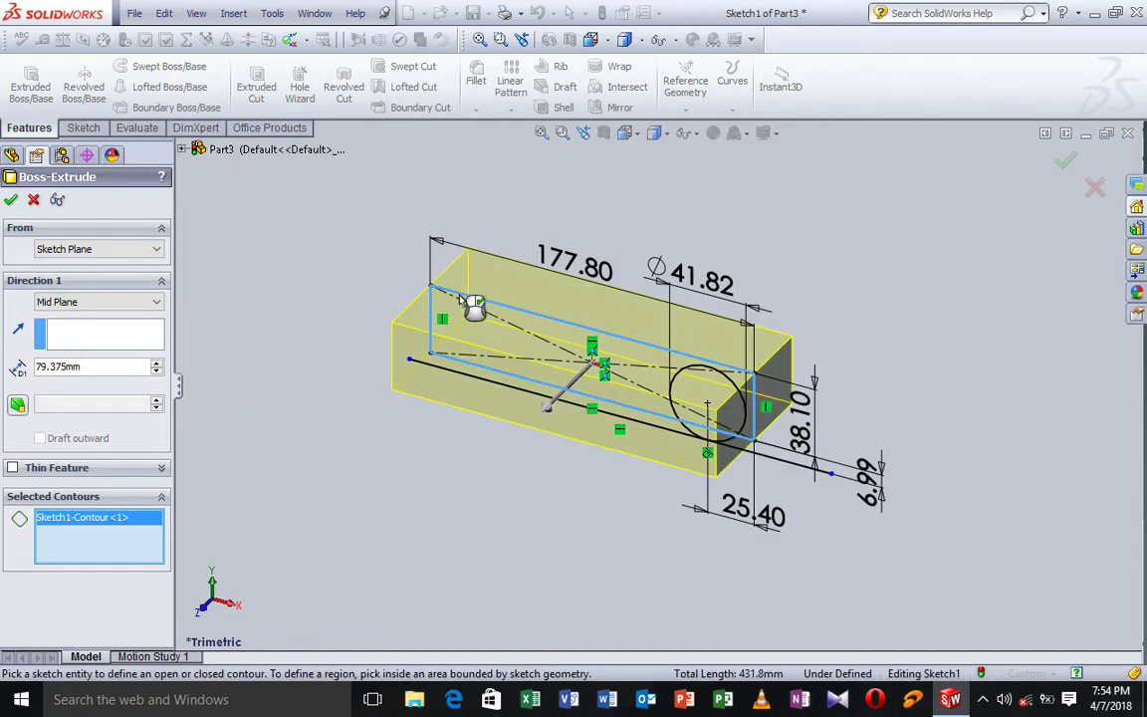
click(13, 202)
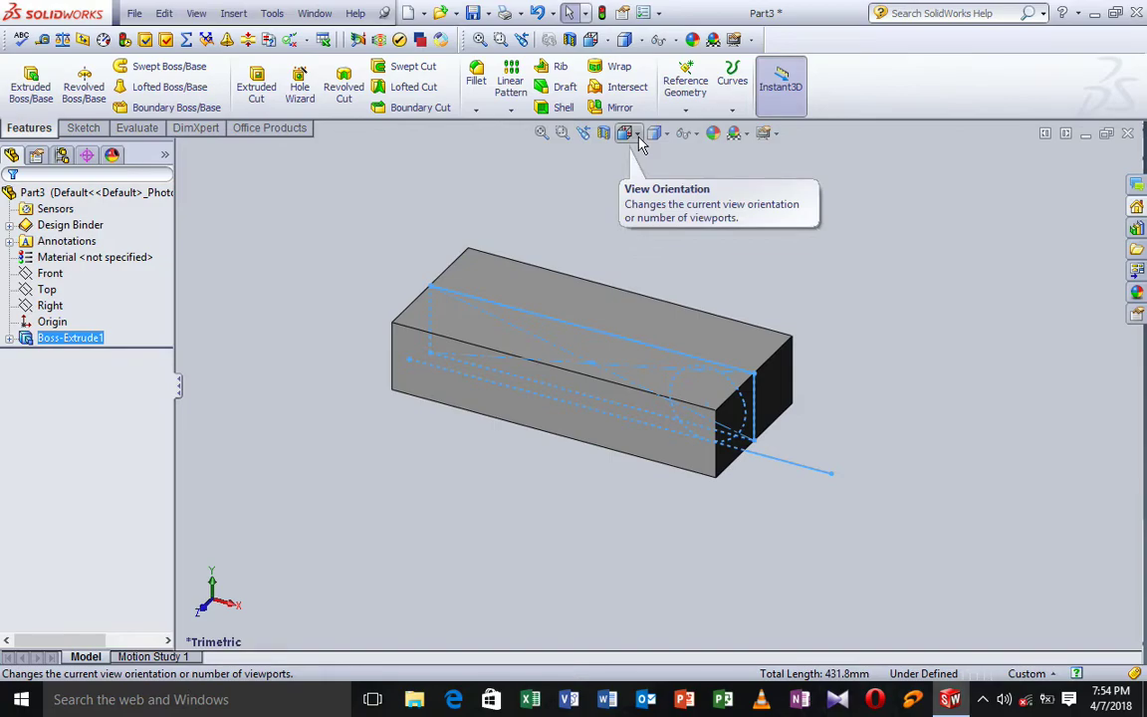
- Create a reference plane offset 0.10 in outward from the body's long front face and orient the view normal to it
click(691, 111)
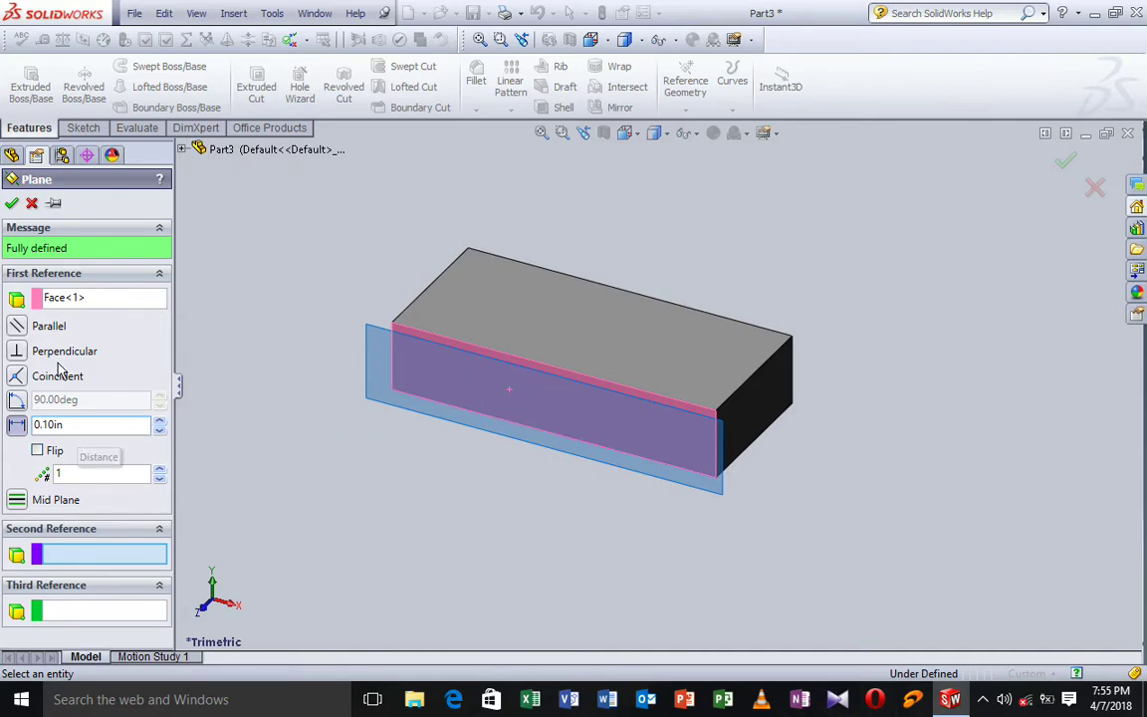
click(12, 204)
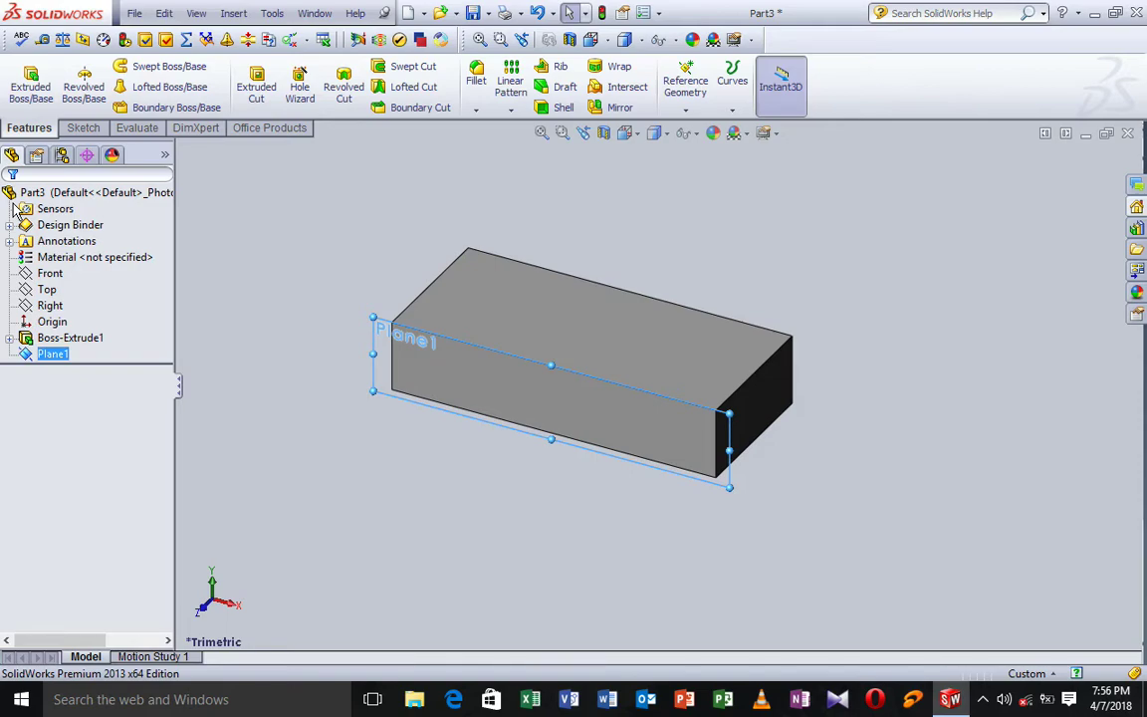
click(625, 135)
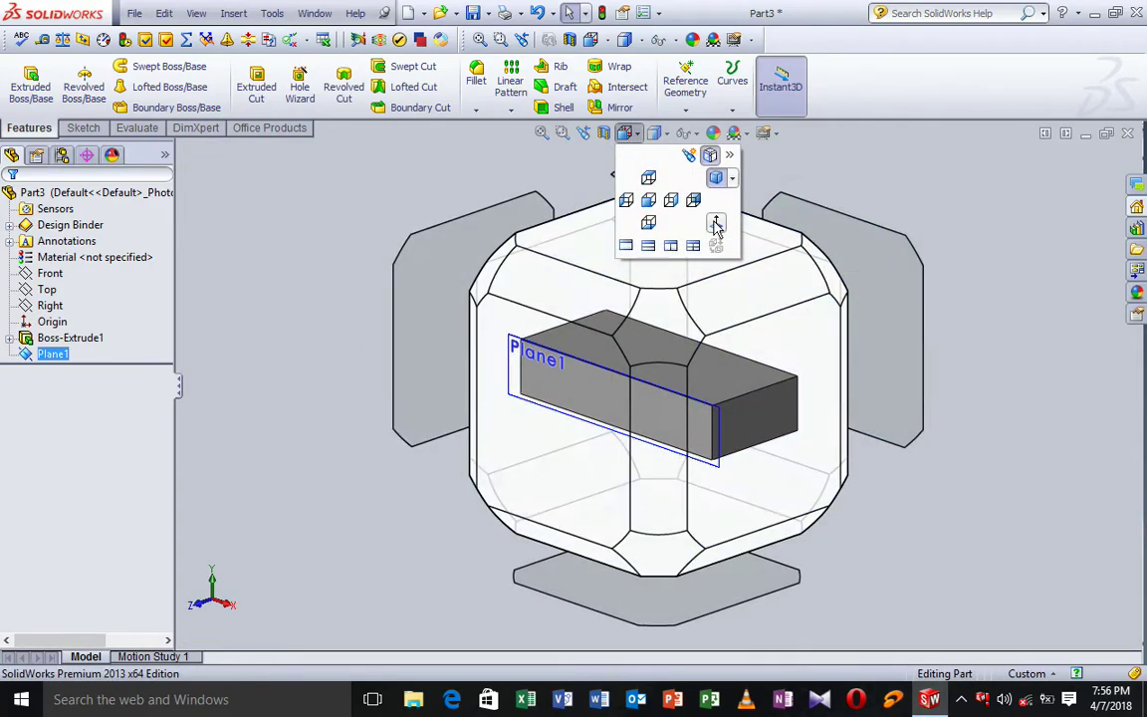
click(716, 222)
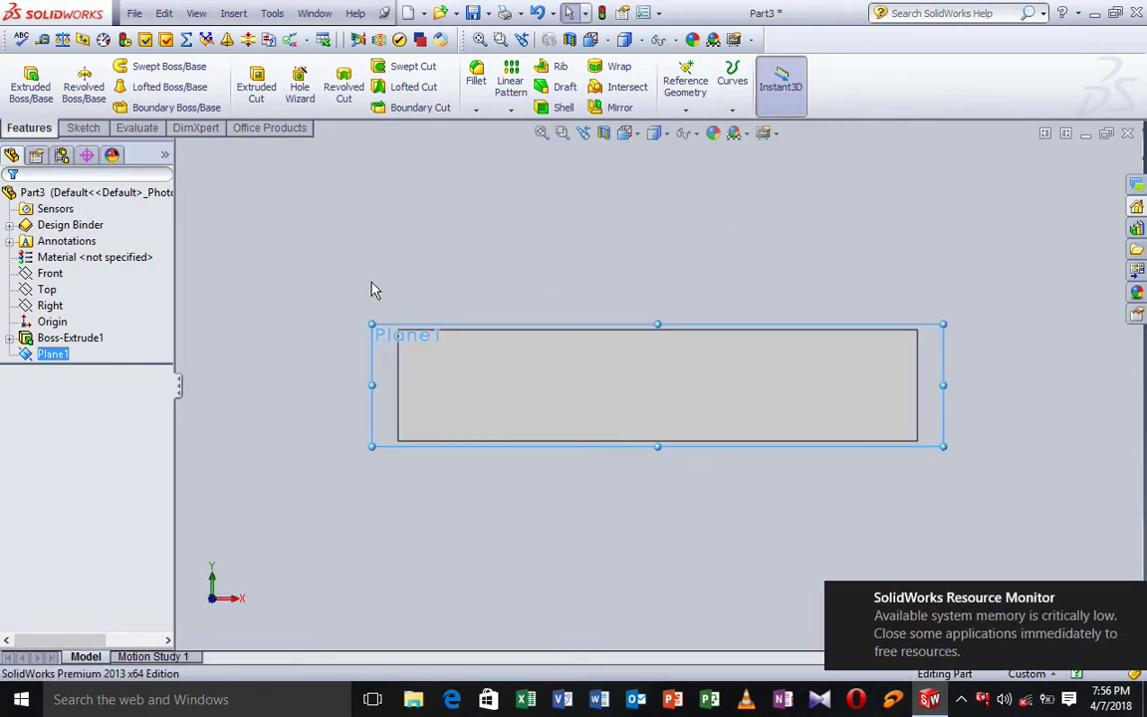
click(84, 128)
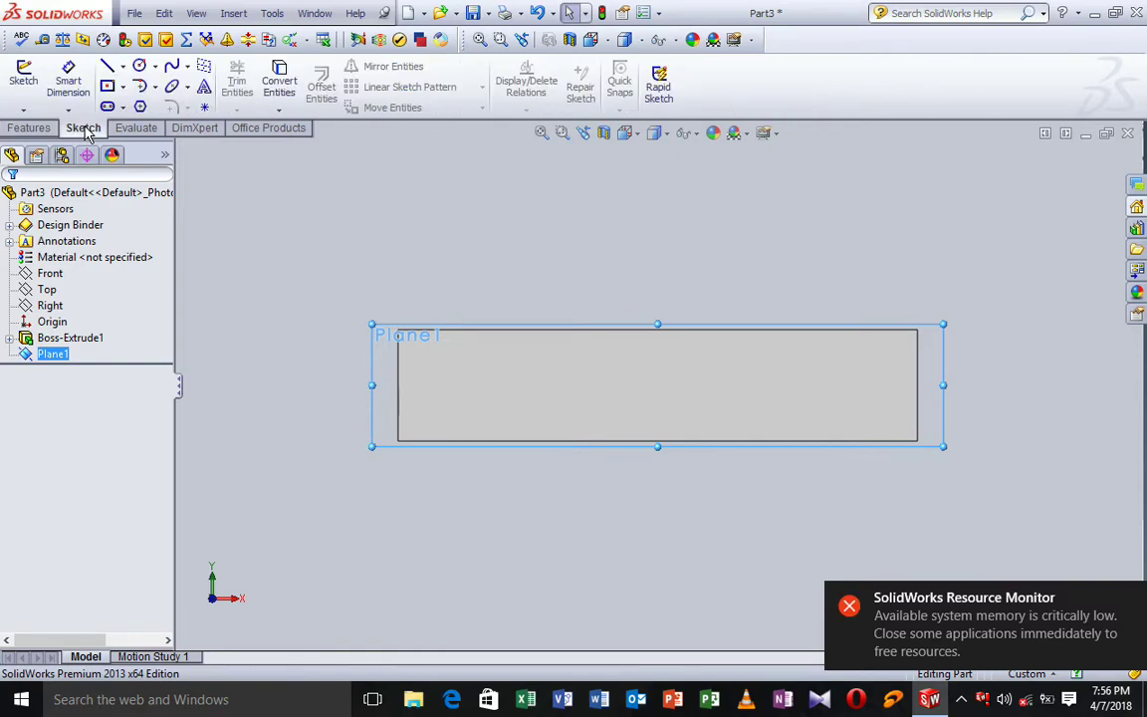
click(139, 66)
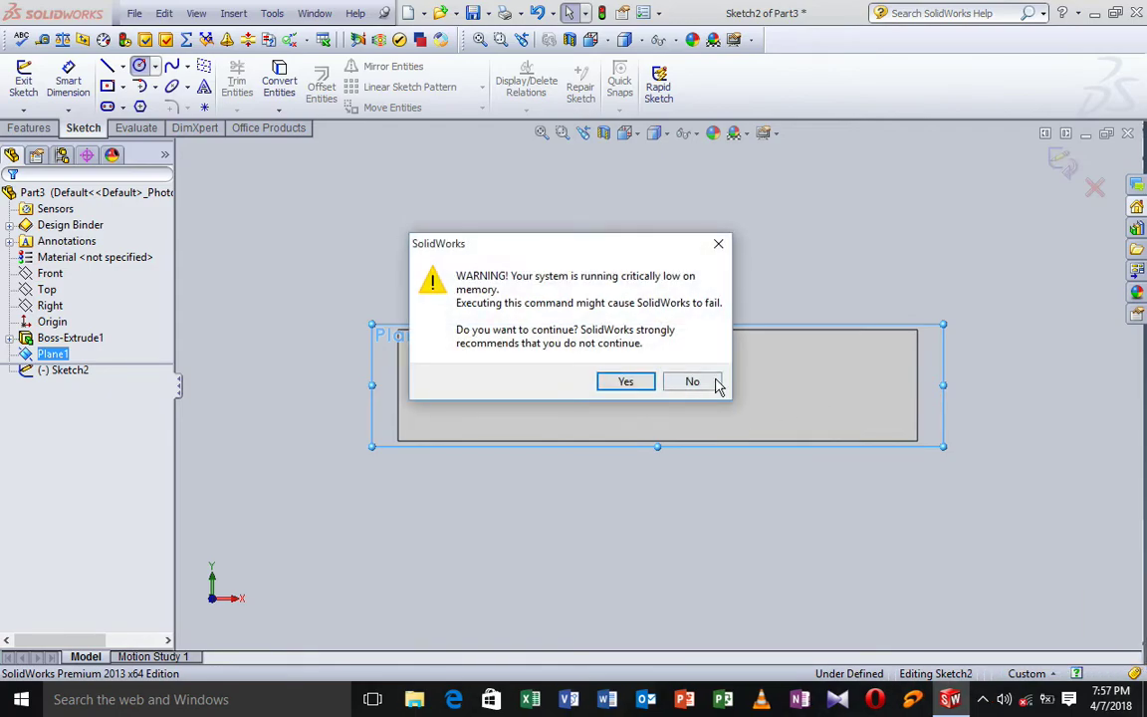
click(718, 243)
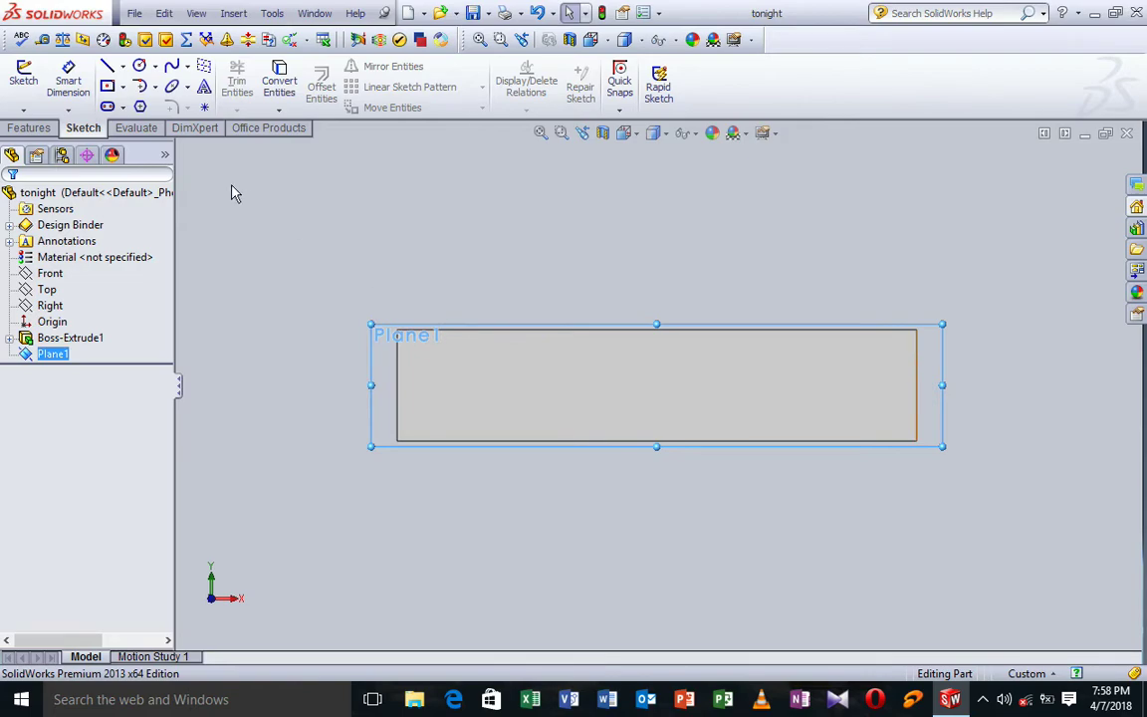
click(139, 65)
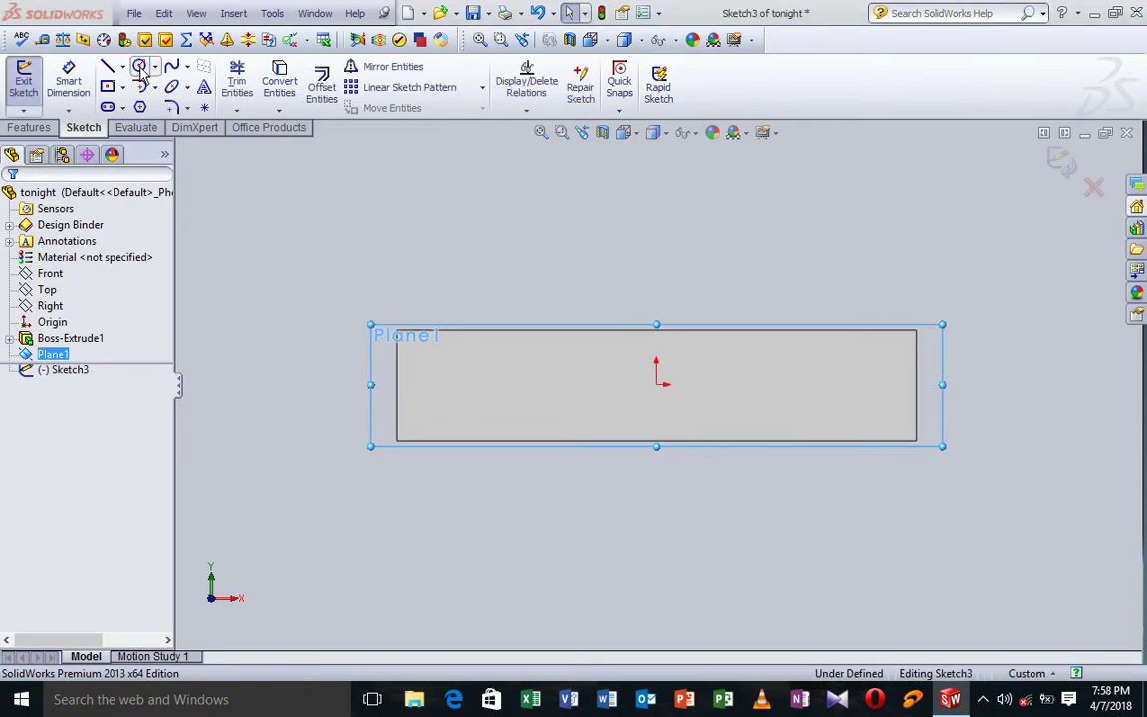
click(687, 382)
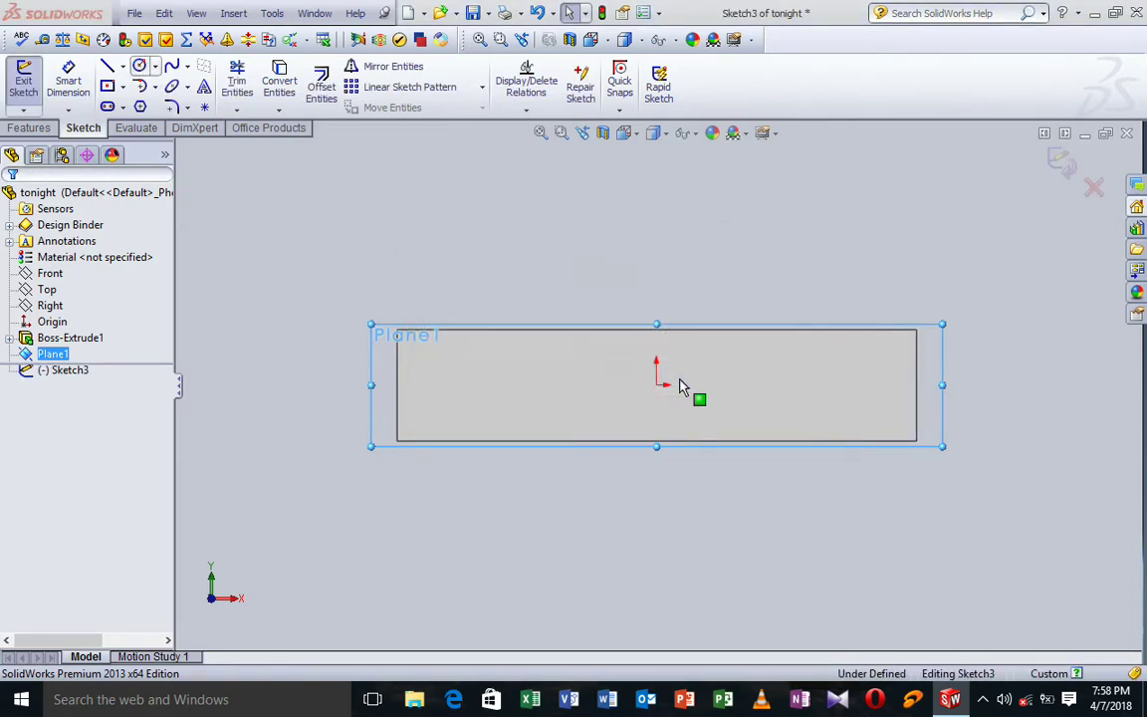
click(139, 65)
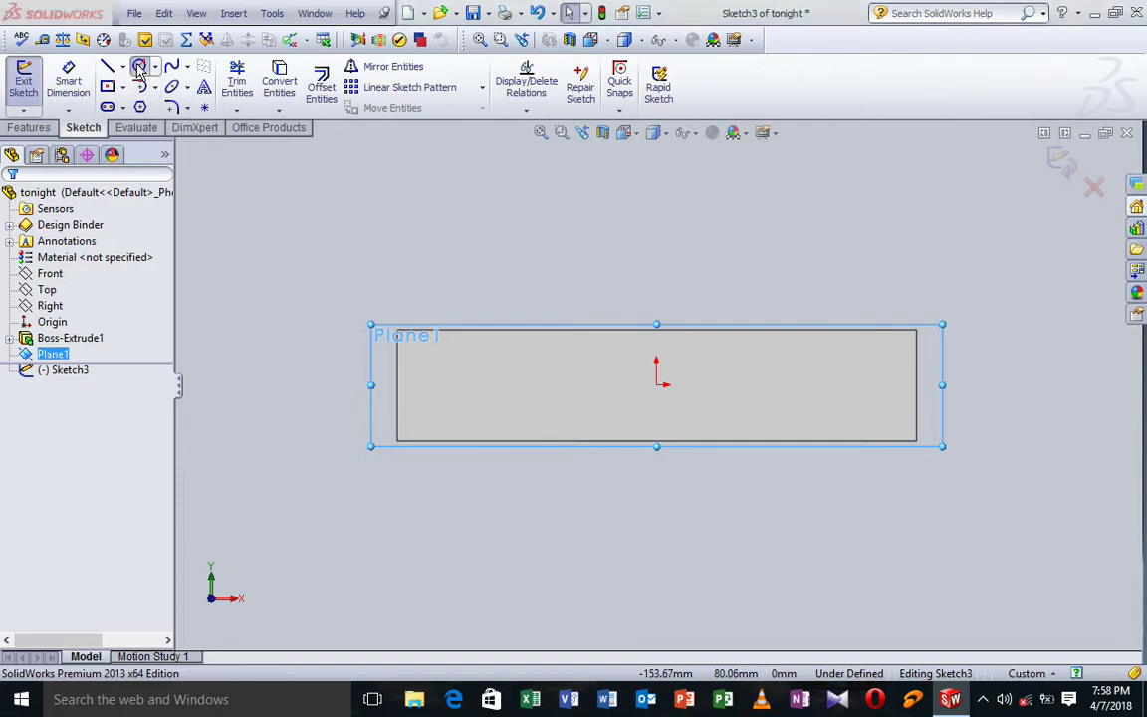
click(692, 385)
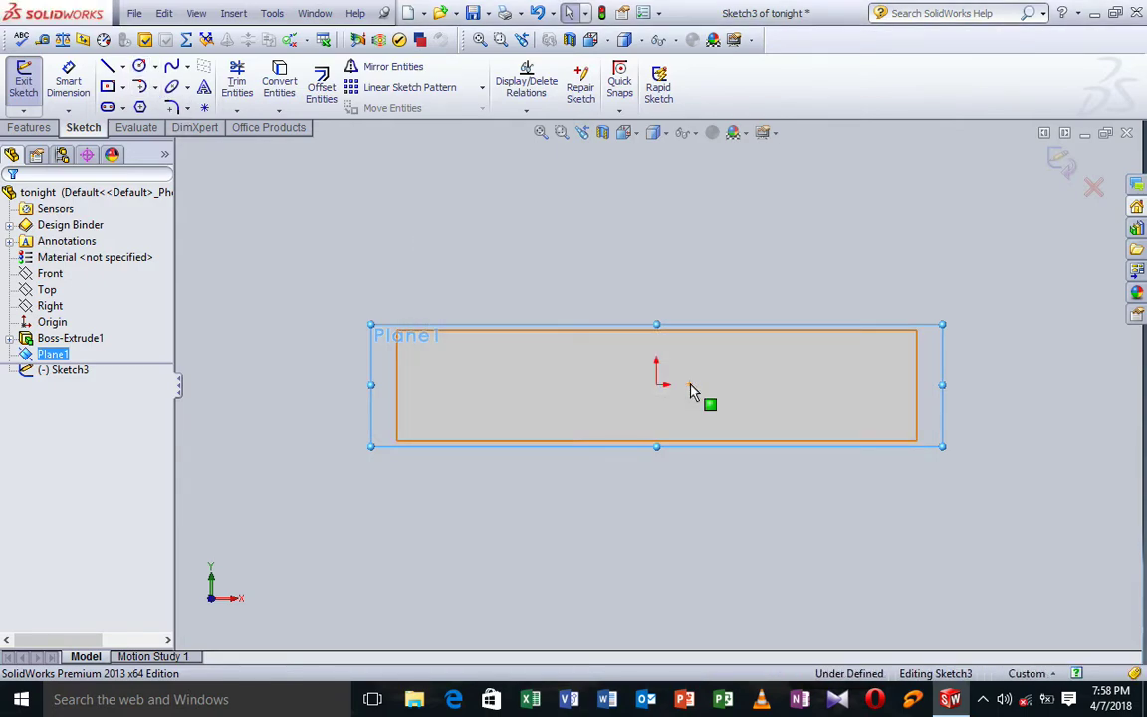
key(ctrl+z)
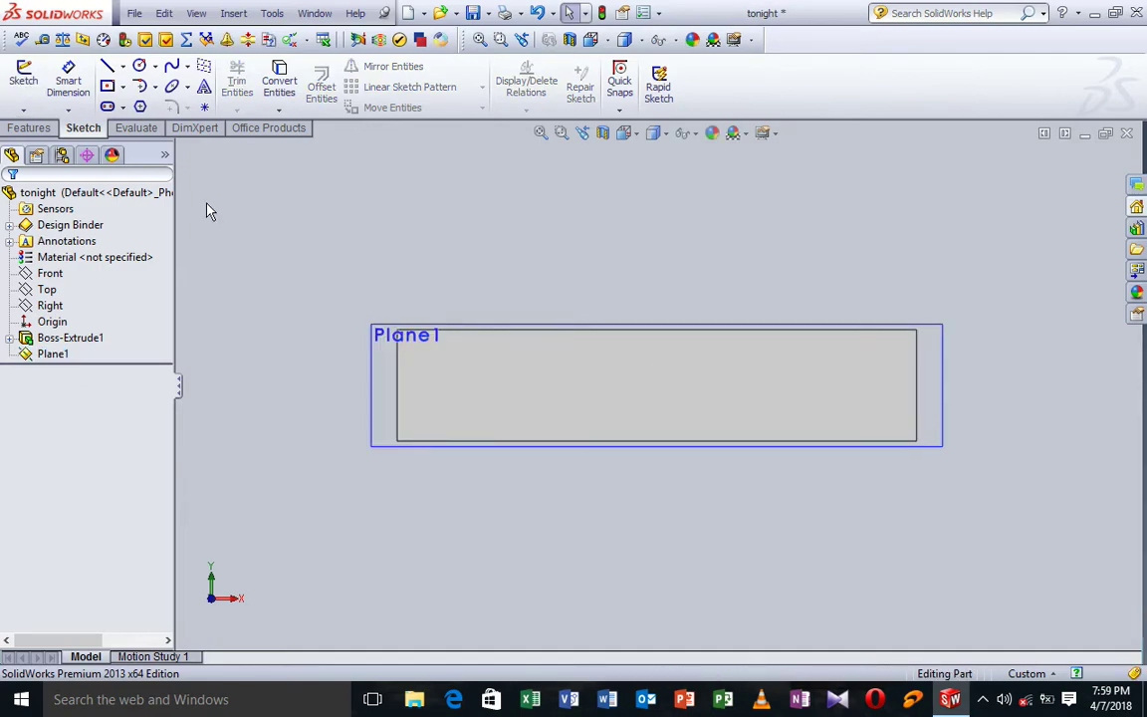
click(140, 65)
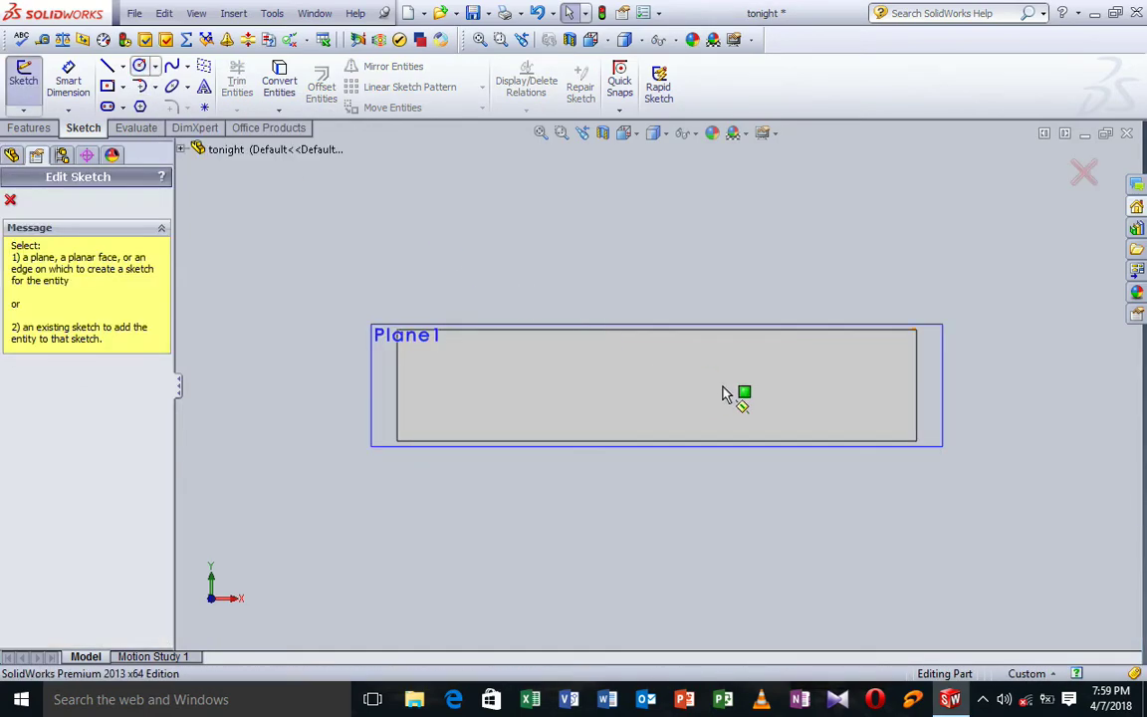
click(11, 202)
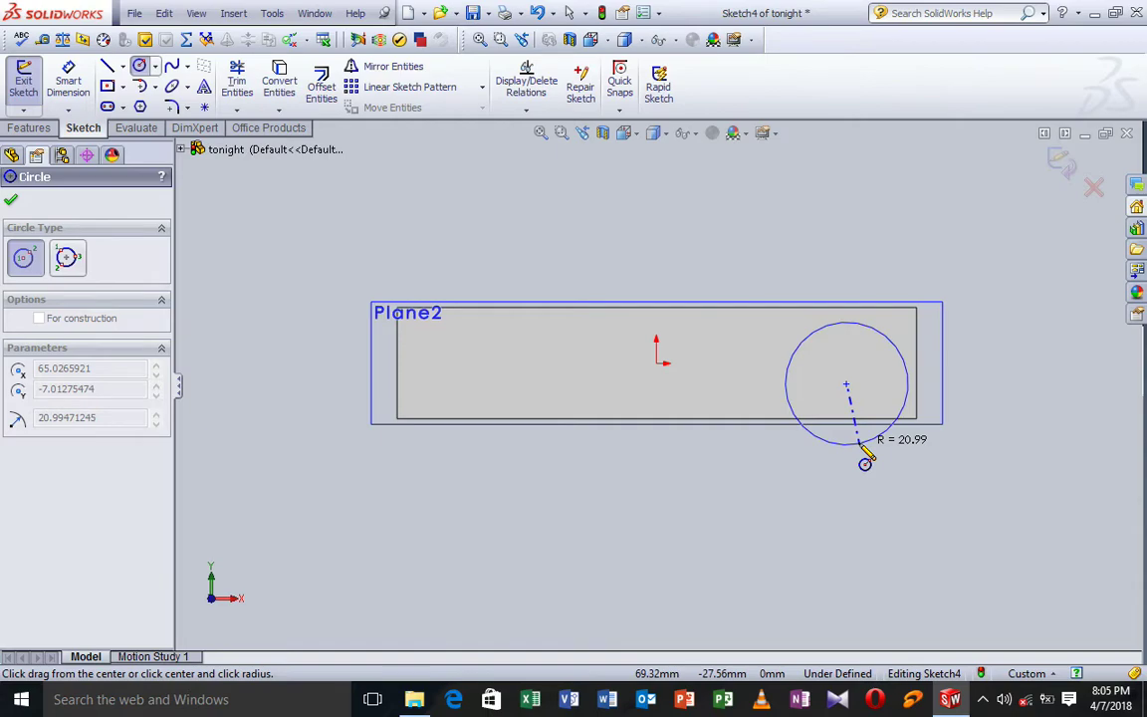
- Sketch a circle of about 21 mm radius on the offset plane, near the body's right end and extending below its bottom edge
click(864, 453)
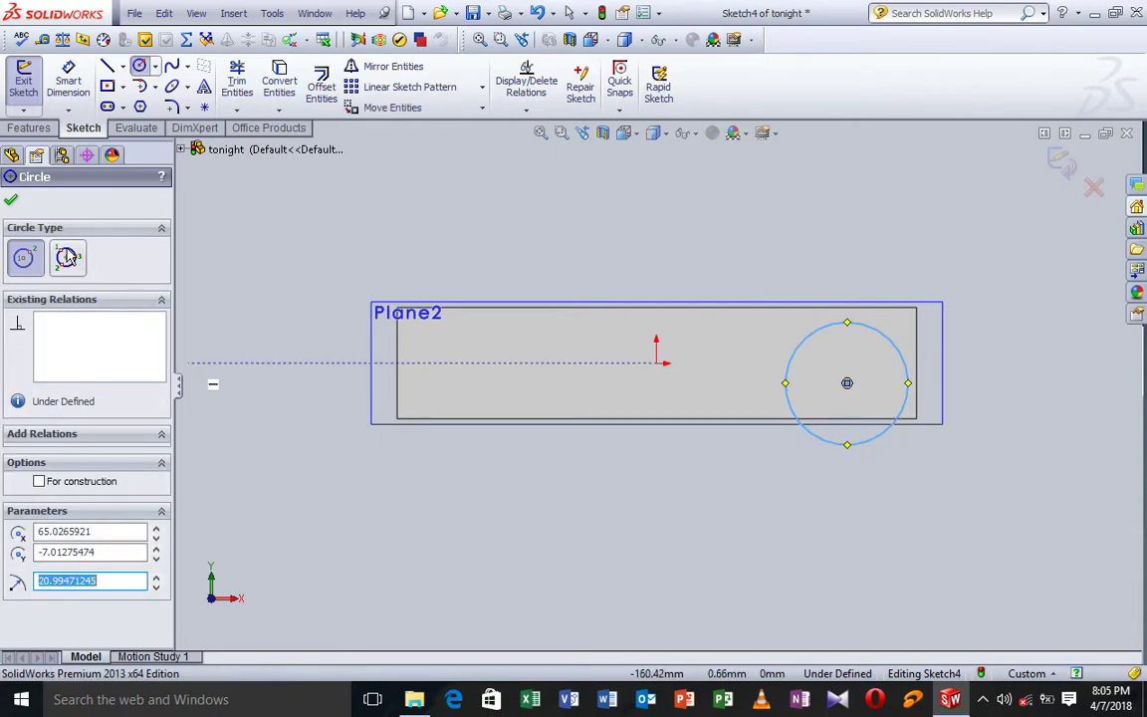
click(13, 204)
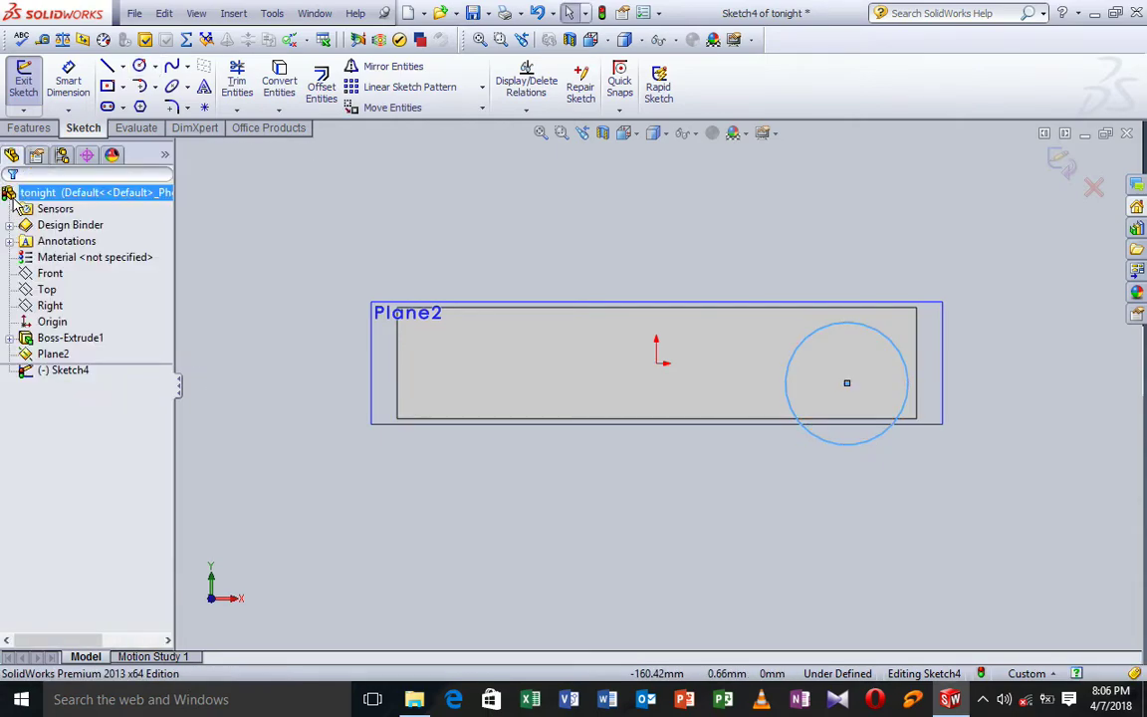
- Extrude the circle on the offset plane as a blind boss 0.60 in deep to form the wheel
click(30, 128)
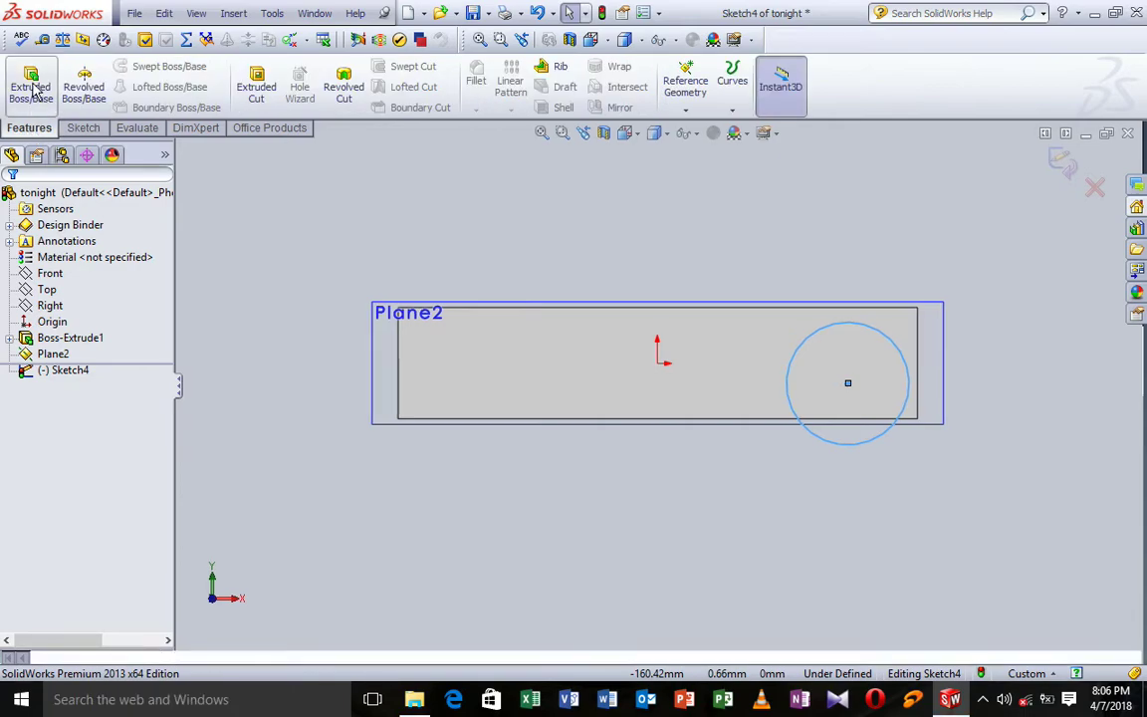
click(31, 86)
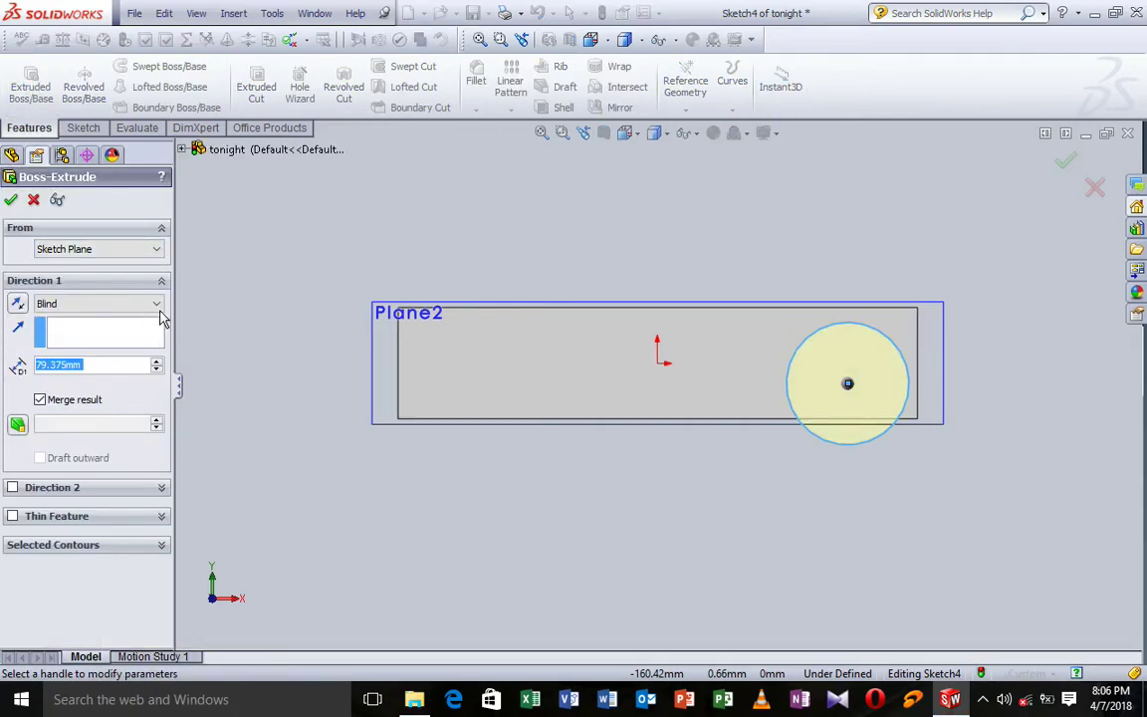
click(91, 364)
drag(90, 364, 38, 368)
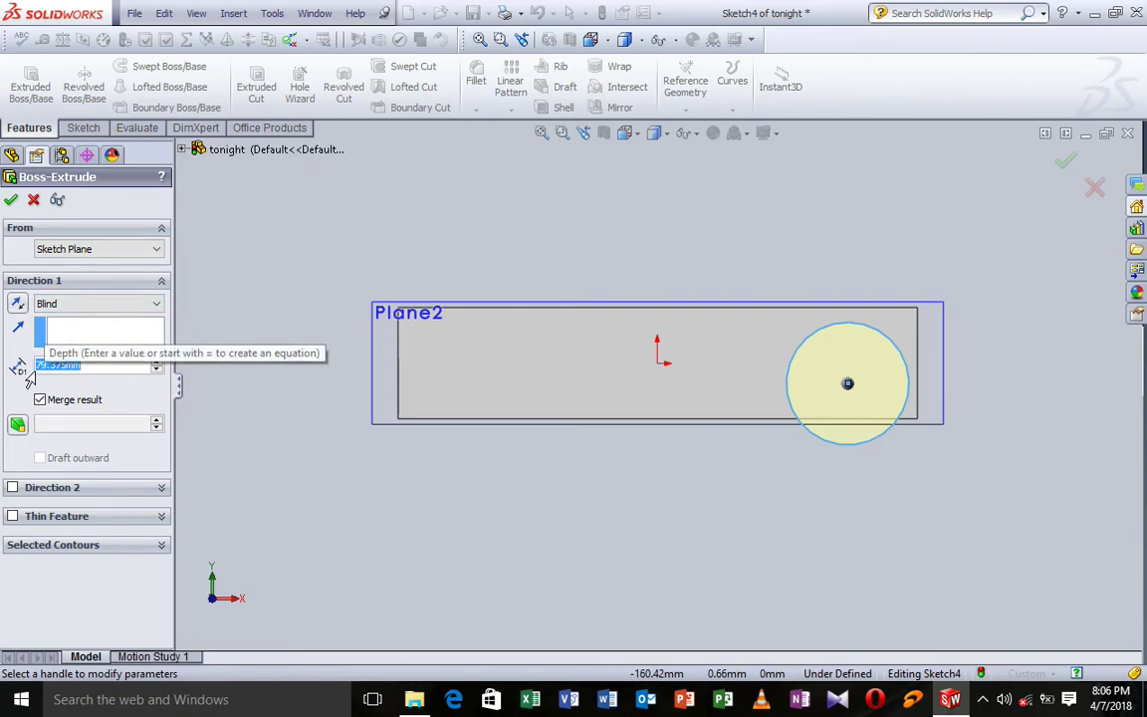
text(0.)
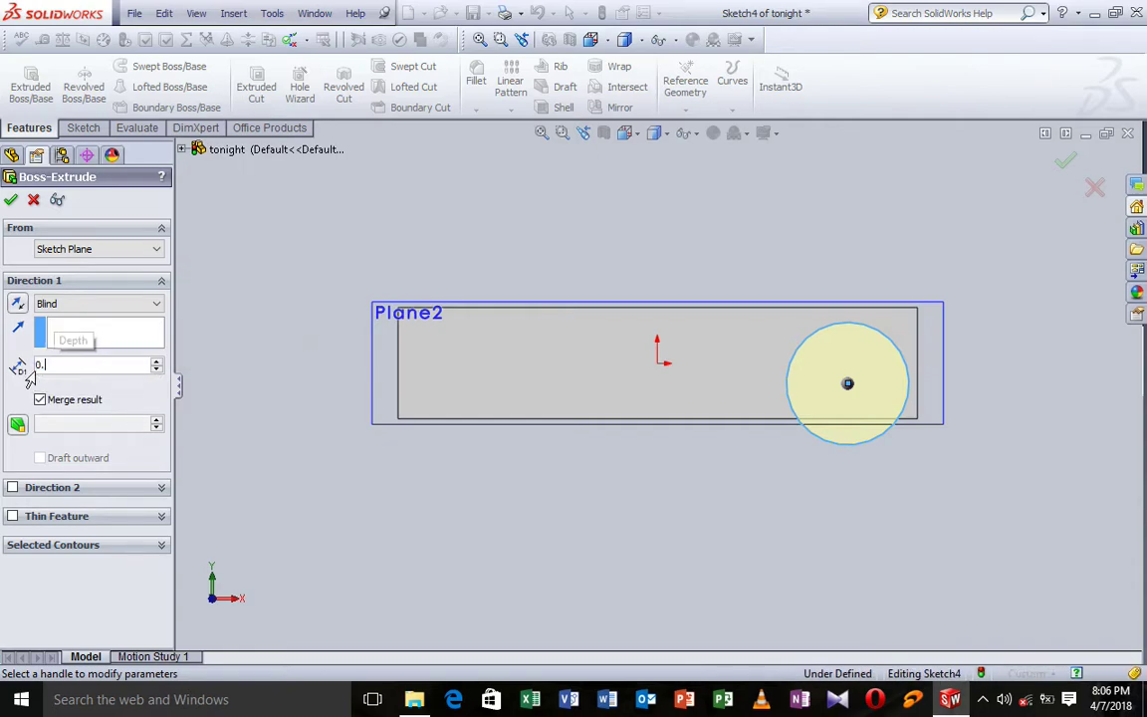
text(60in)
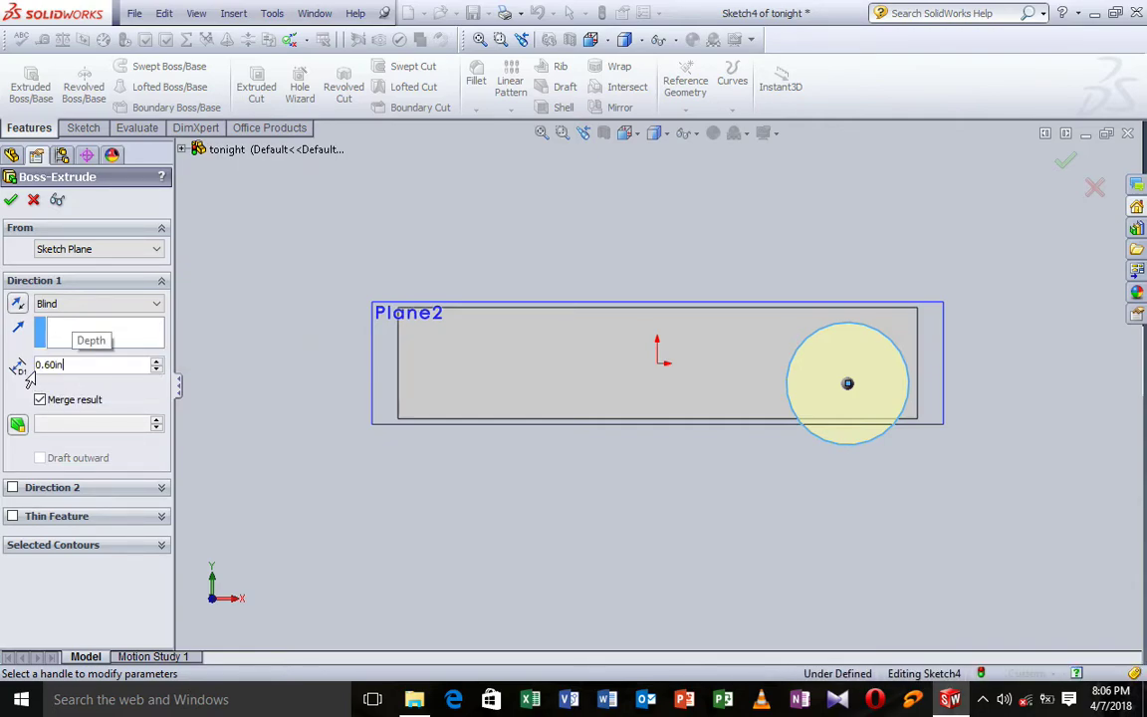
click(11, 202)
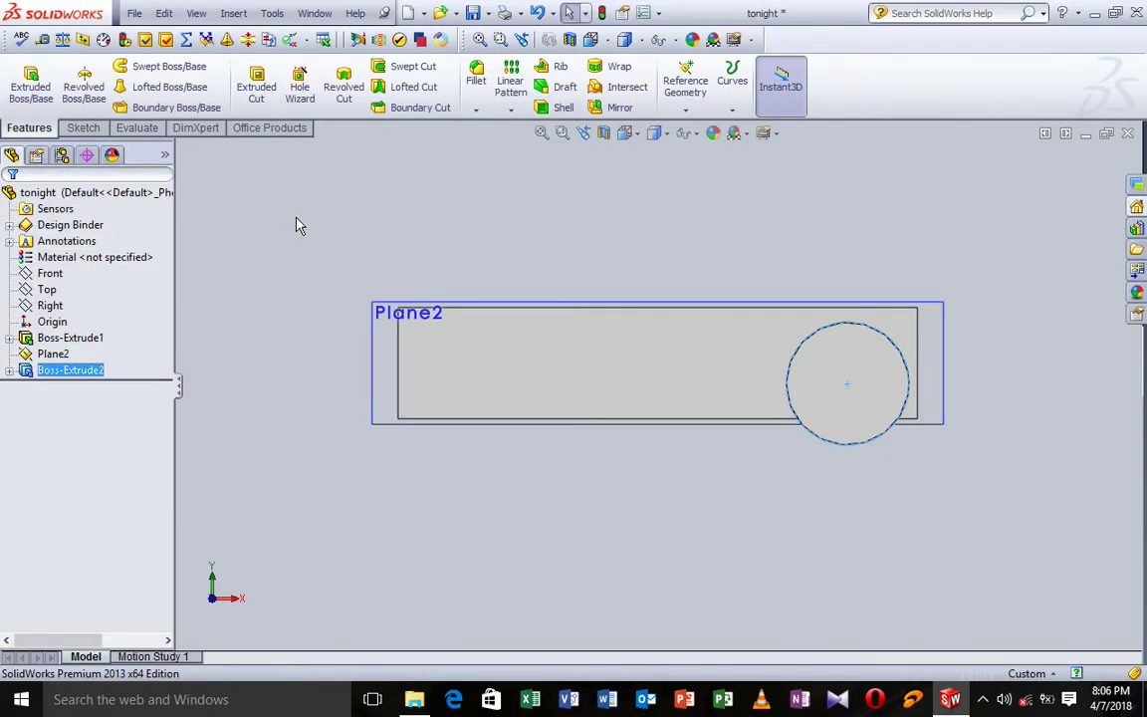
- Start a fillet with a 0.25 in radius and select the upper and lower long edges of the body's front face
key(ctrl+7)
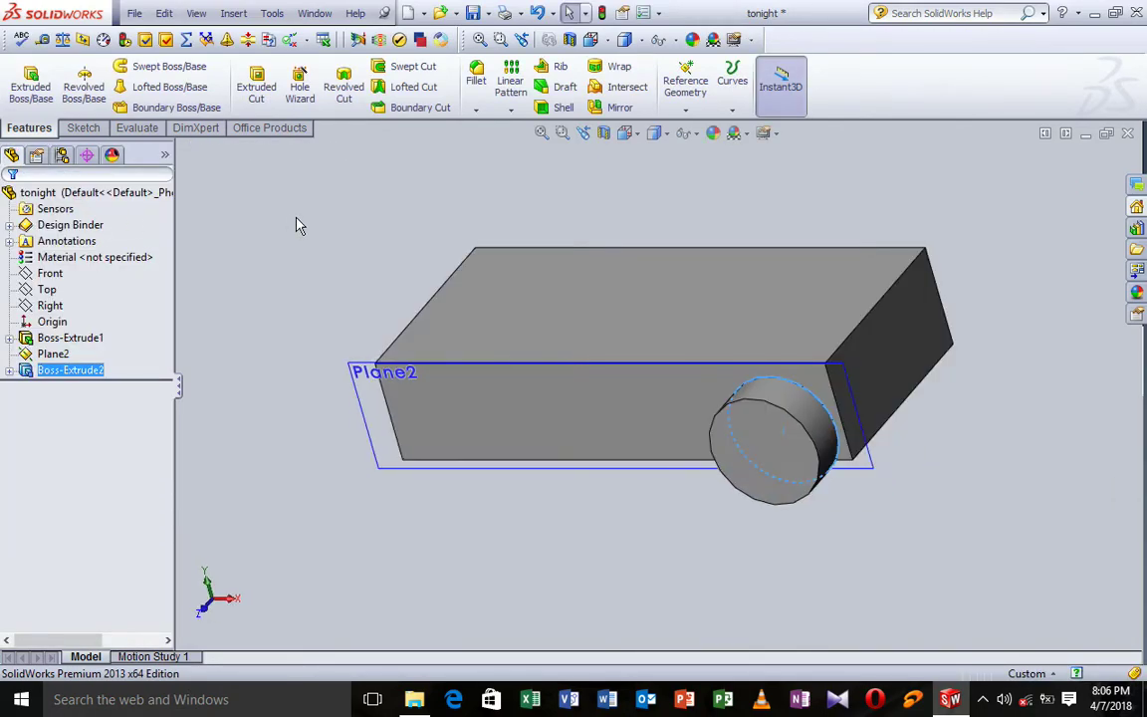
key(ctrl+7)
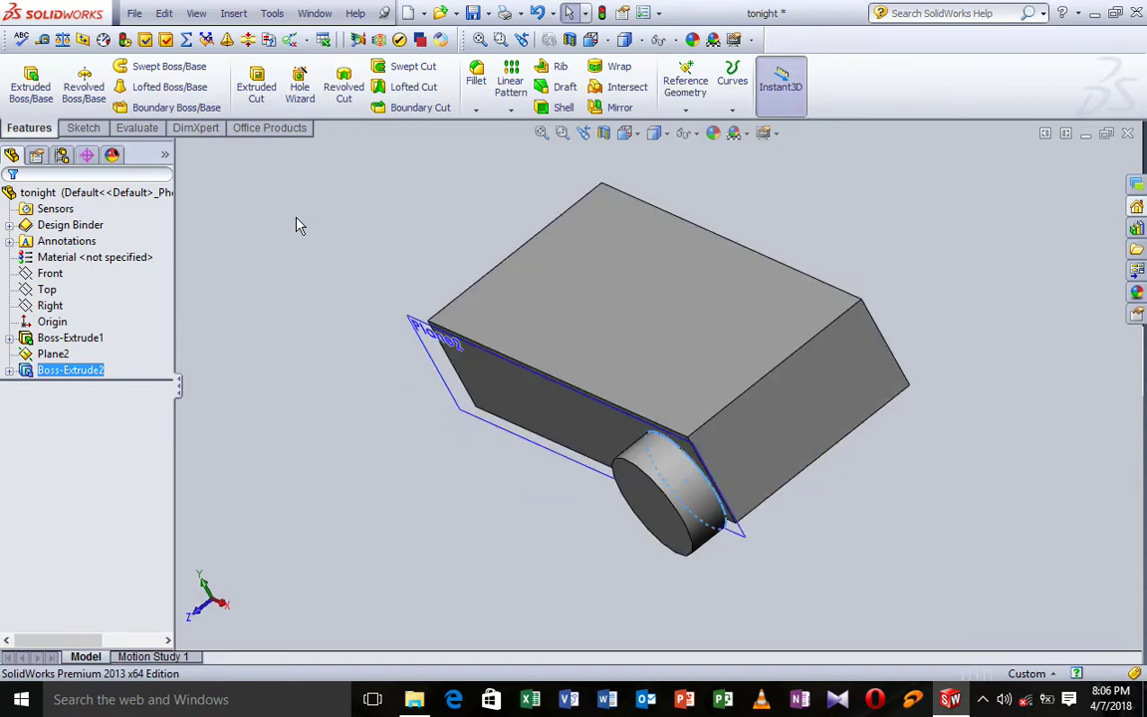
key(Left)
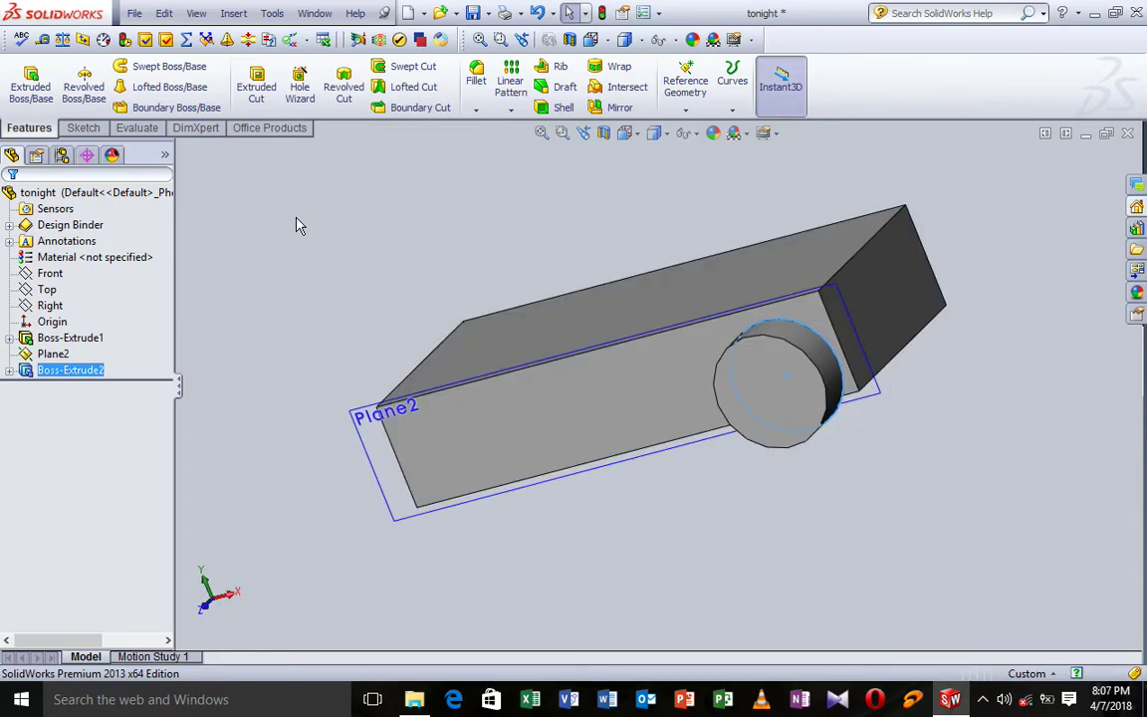
click(474, 83)
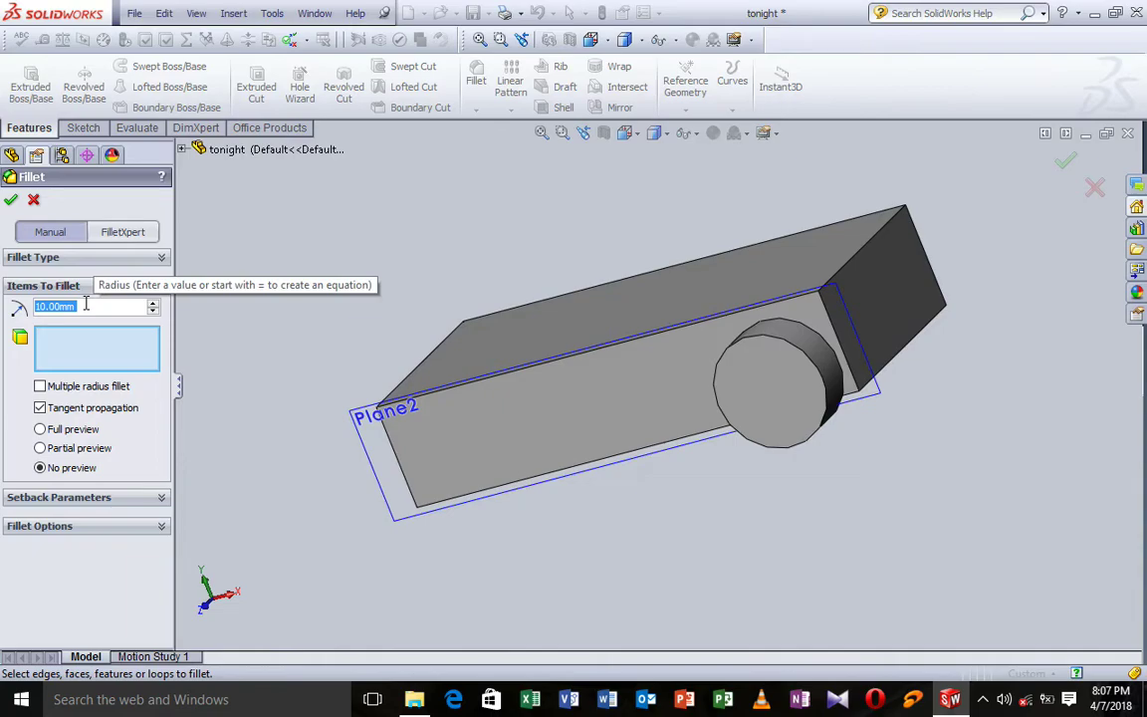
text(0.)
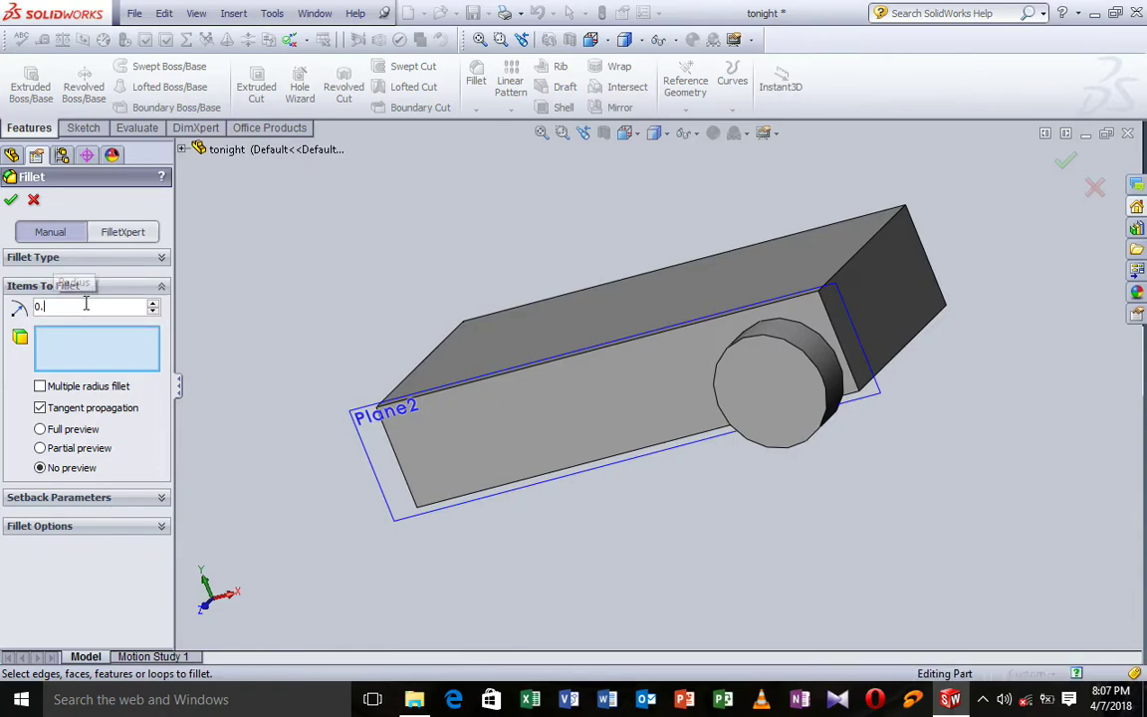
text(25i)
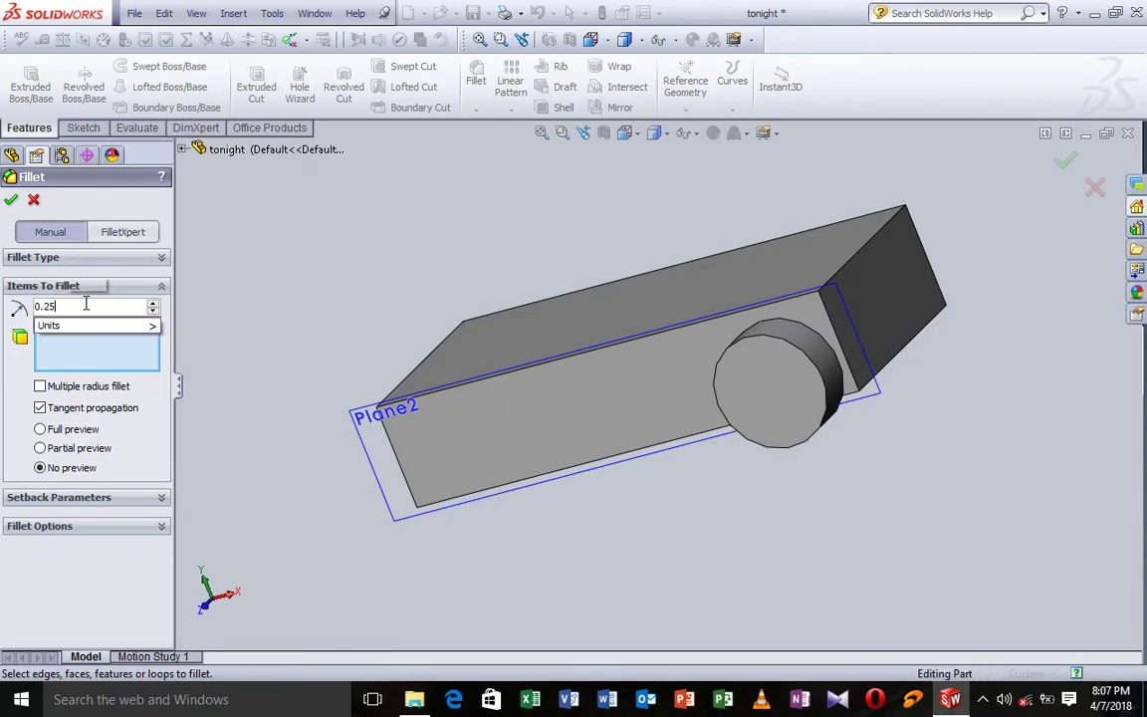
text(n)
key(Return)
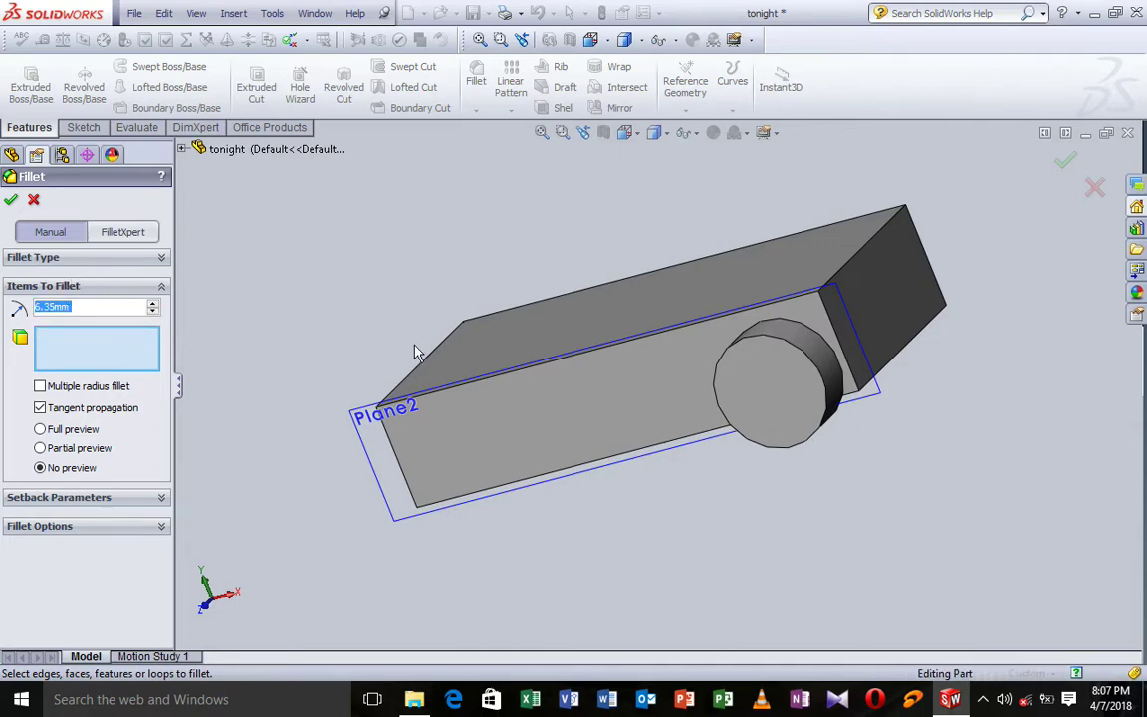
click(472, 384)
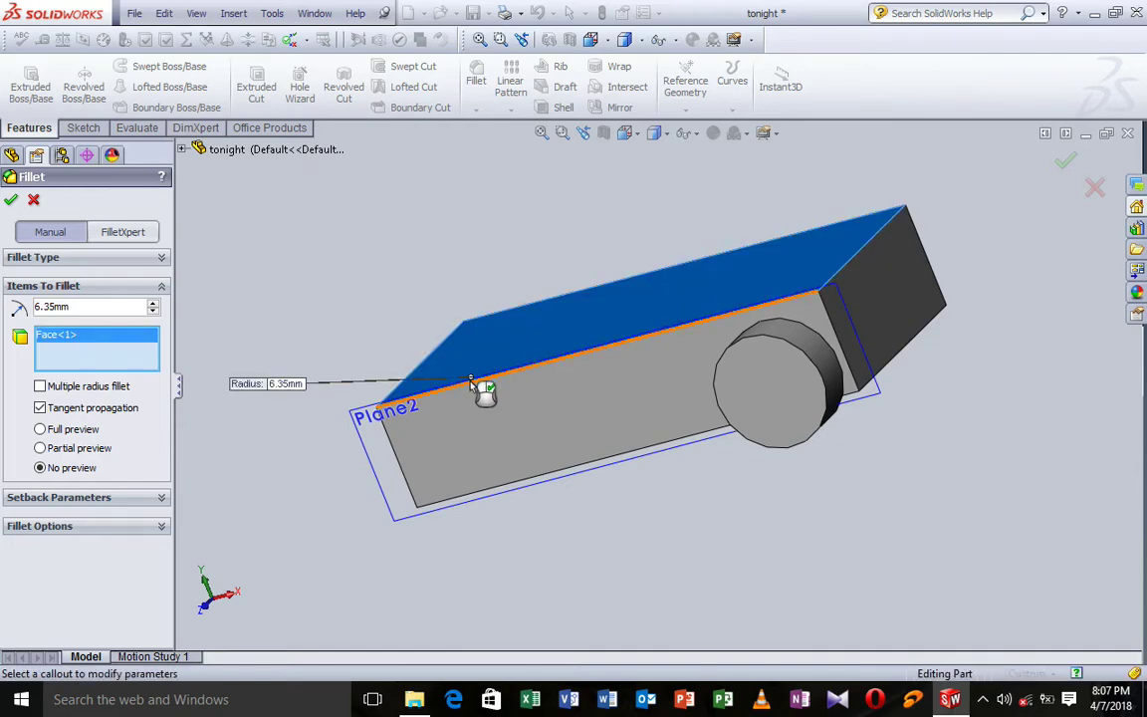
click(526, 362)
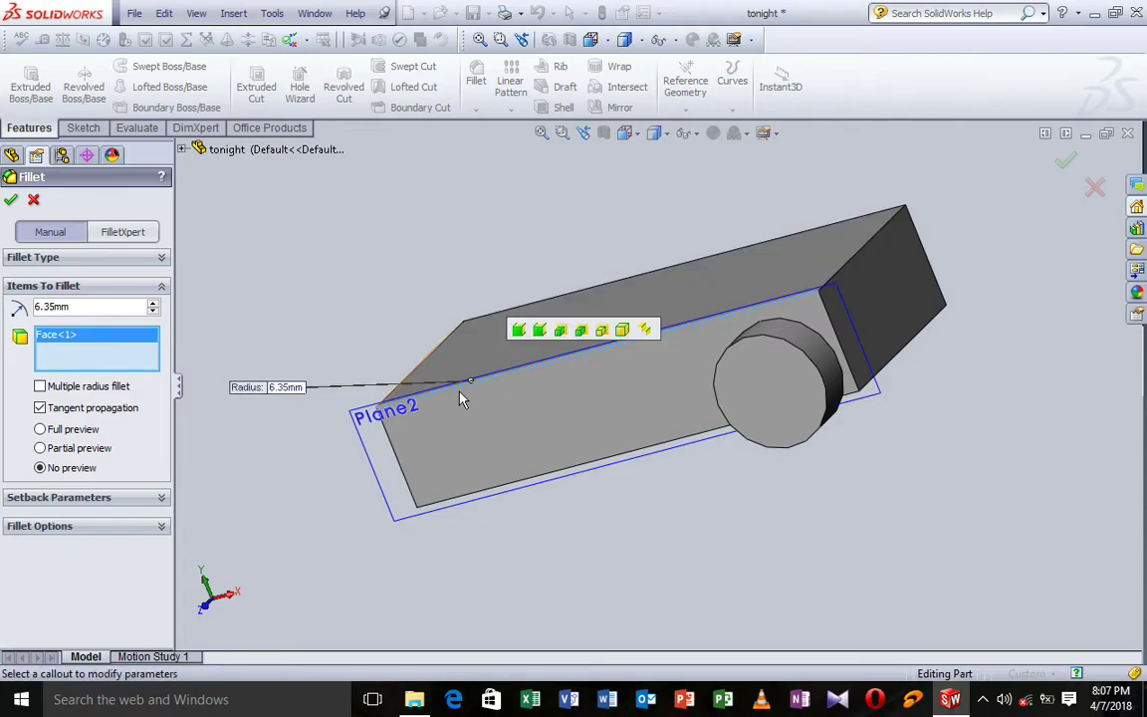
click(535, 481)
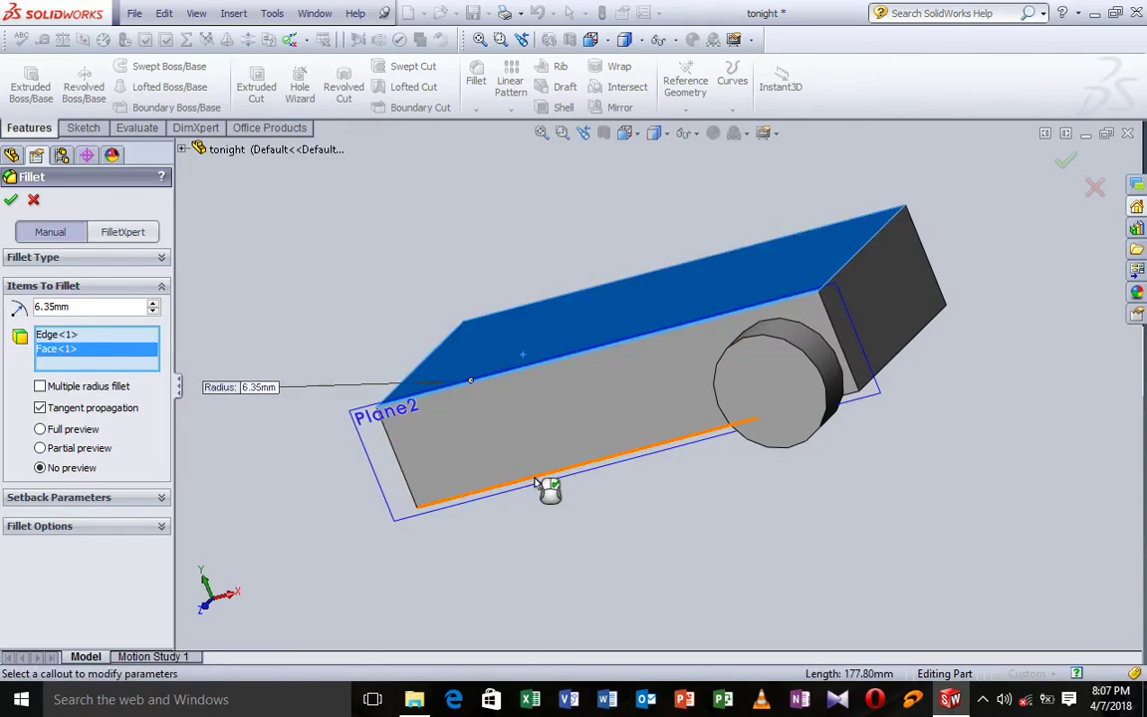
click(510, 468)
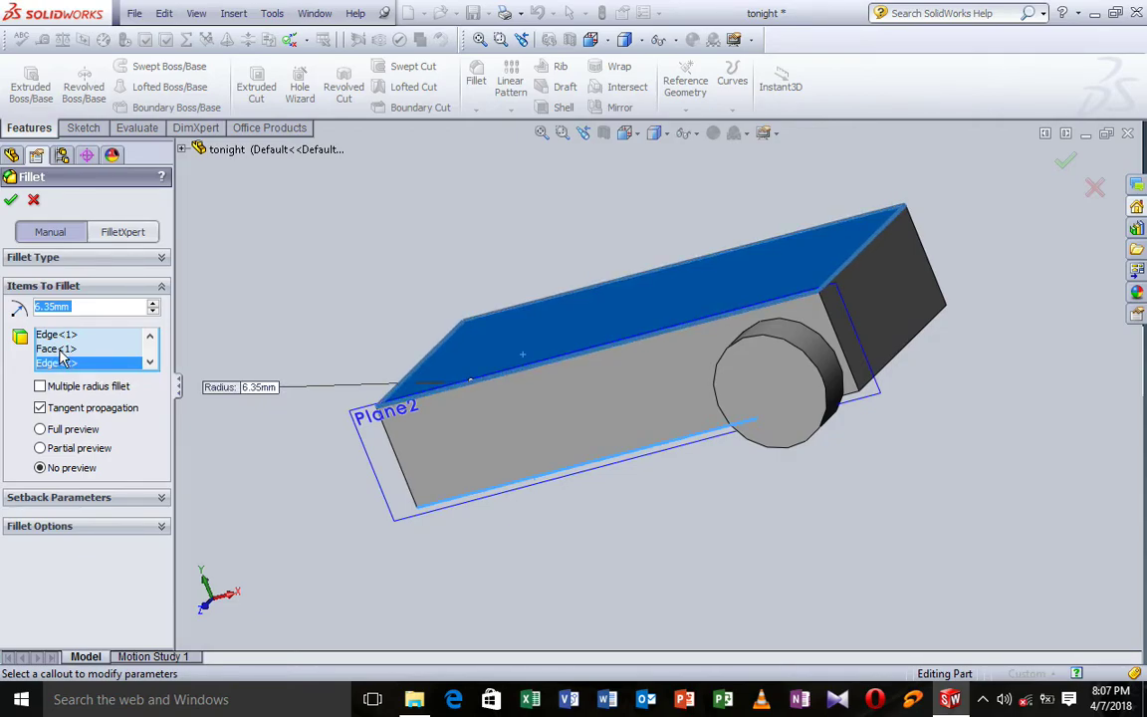
- Remove the body's top face from the fillet selection and create the fillet on the two long front edges only
right_click(63, 354)
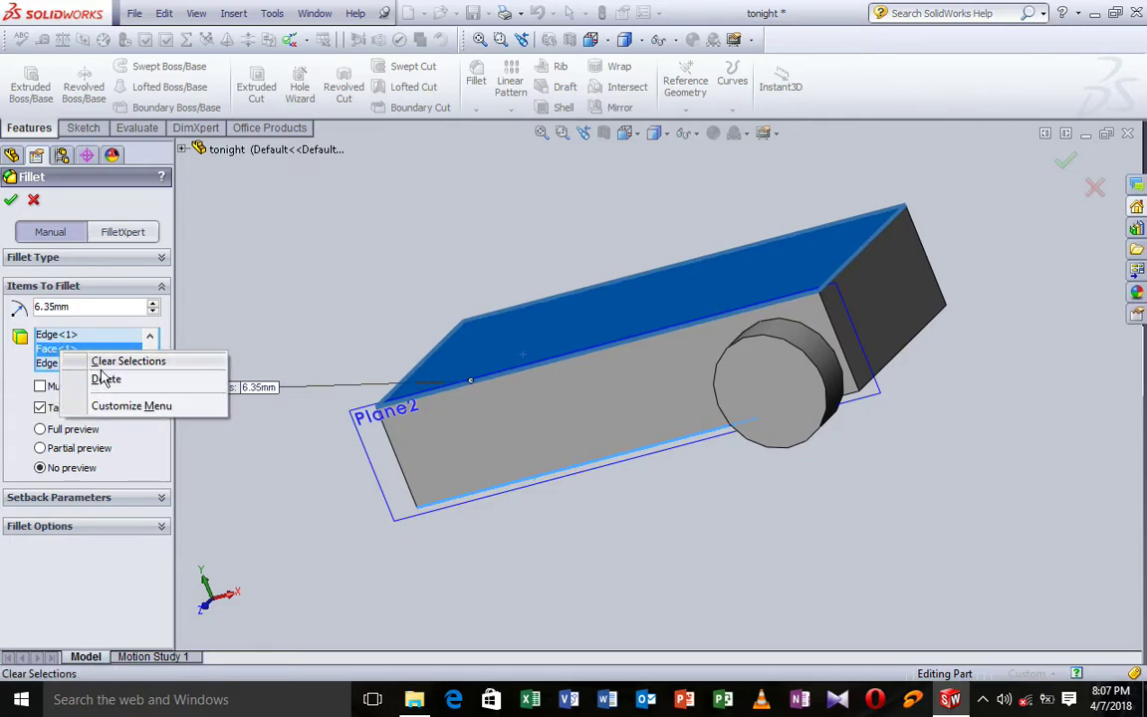
click(99, 379)
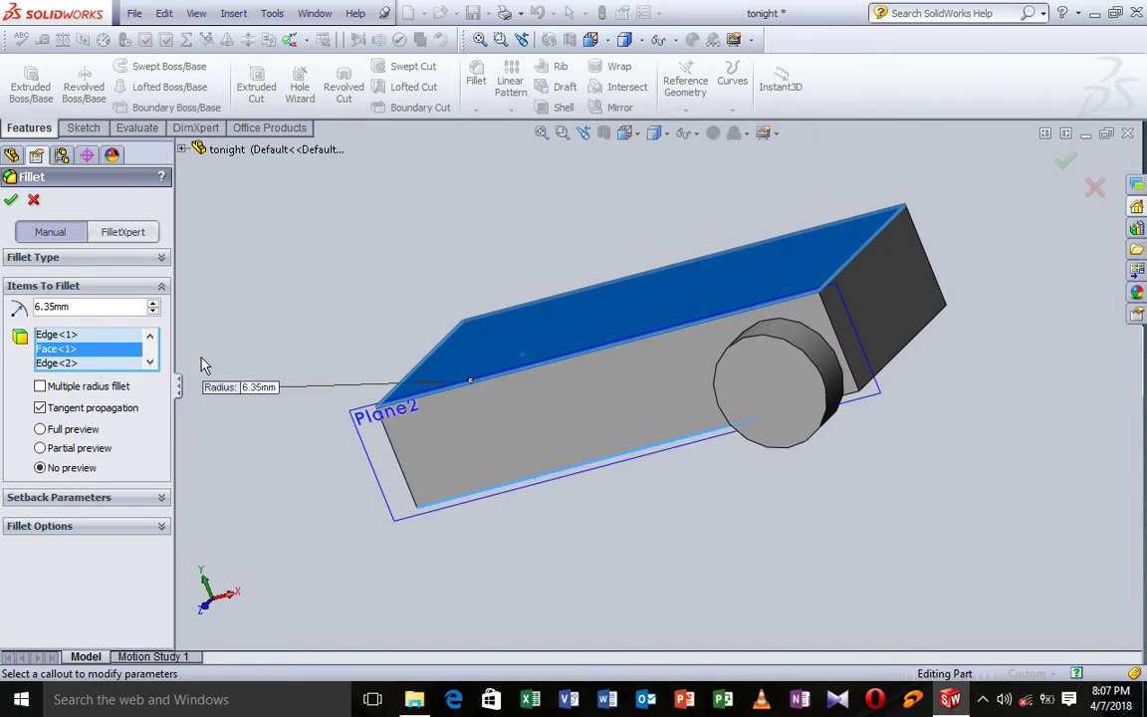
click(502, 311)
click(430, 355)
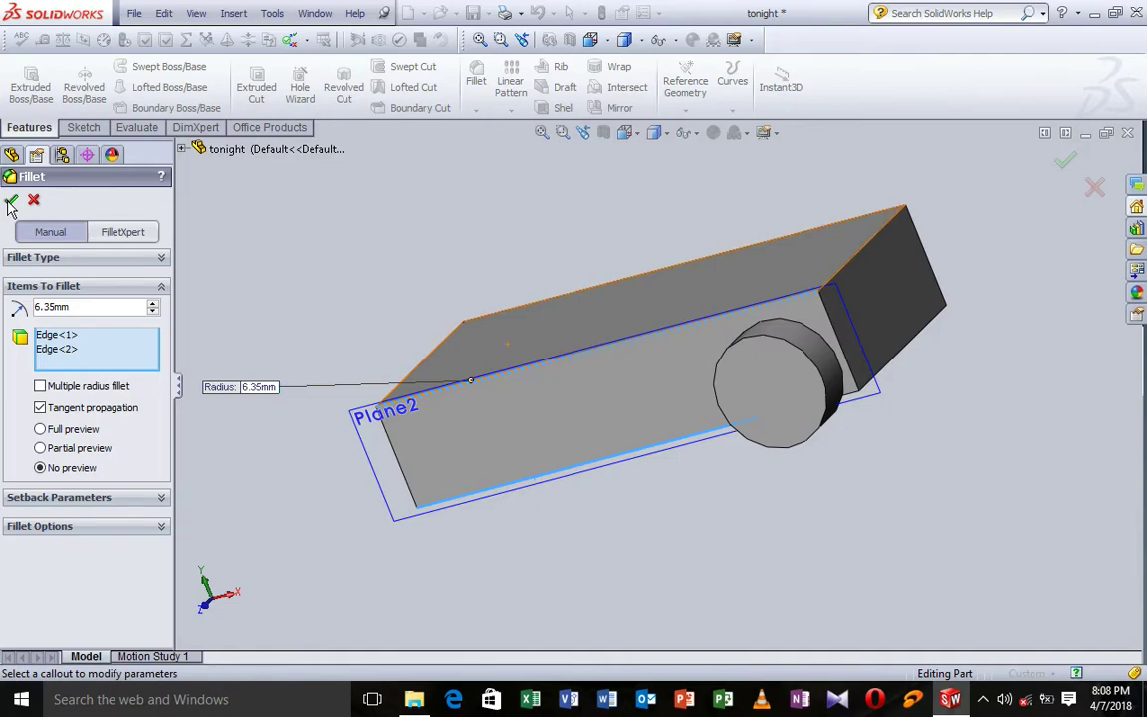
click(11, 204)
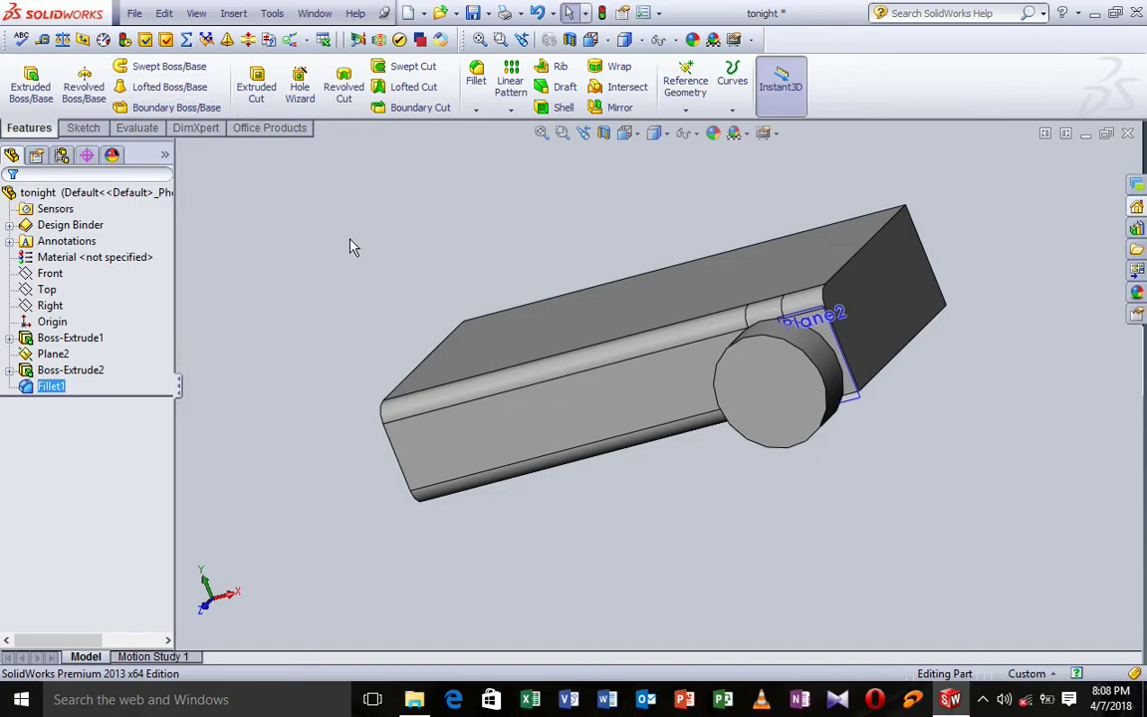
- Examine the rounded front edges and the wheel by rotating the model to view it from several sides
key(Down)
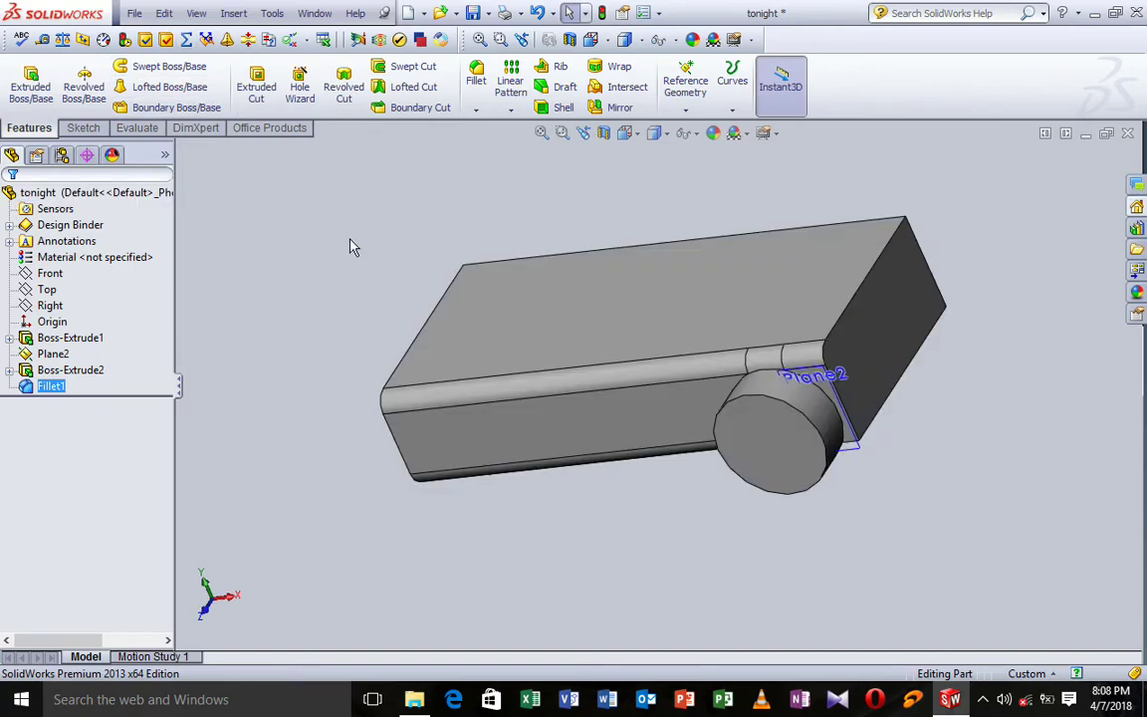
key(Down)
key(Down)
key(Down)
key(Down)
key(Down)
key(Down)
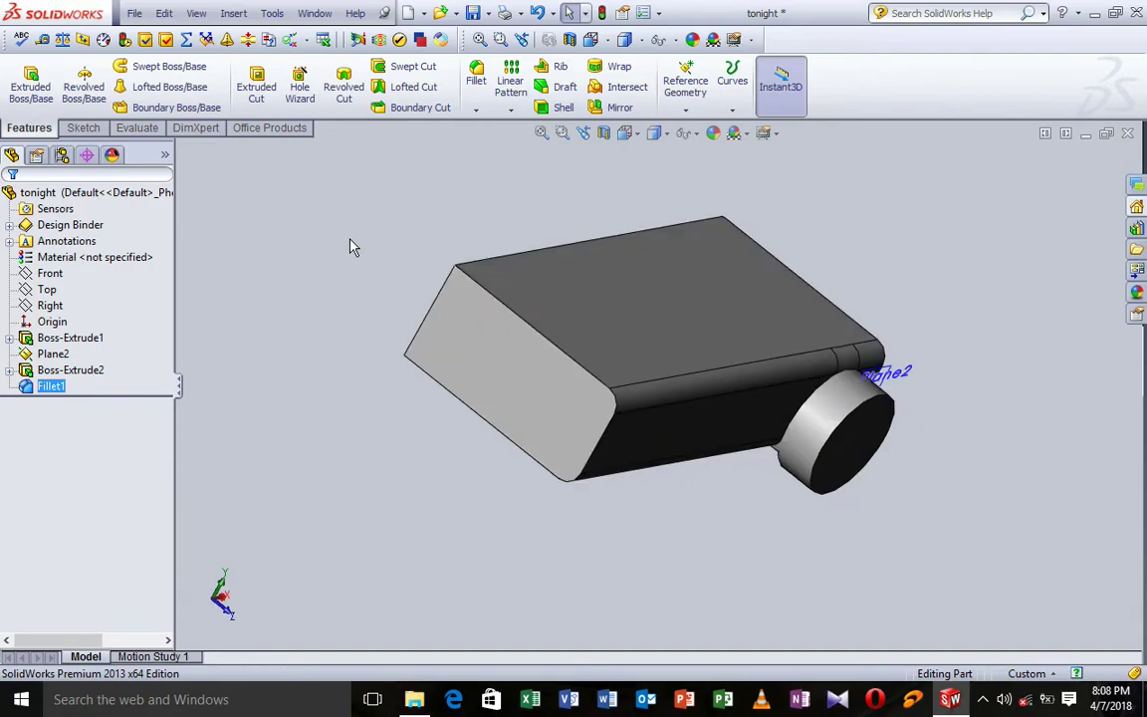
key(Left)
key(Left)
key(Left)
key(Left)
key(Left)
key(Right)
key(Right)
key(Right)
key(Right)
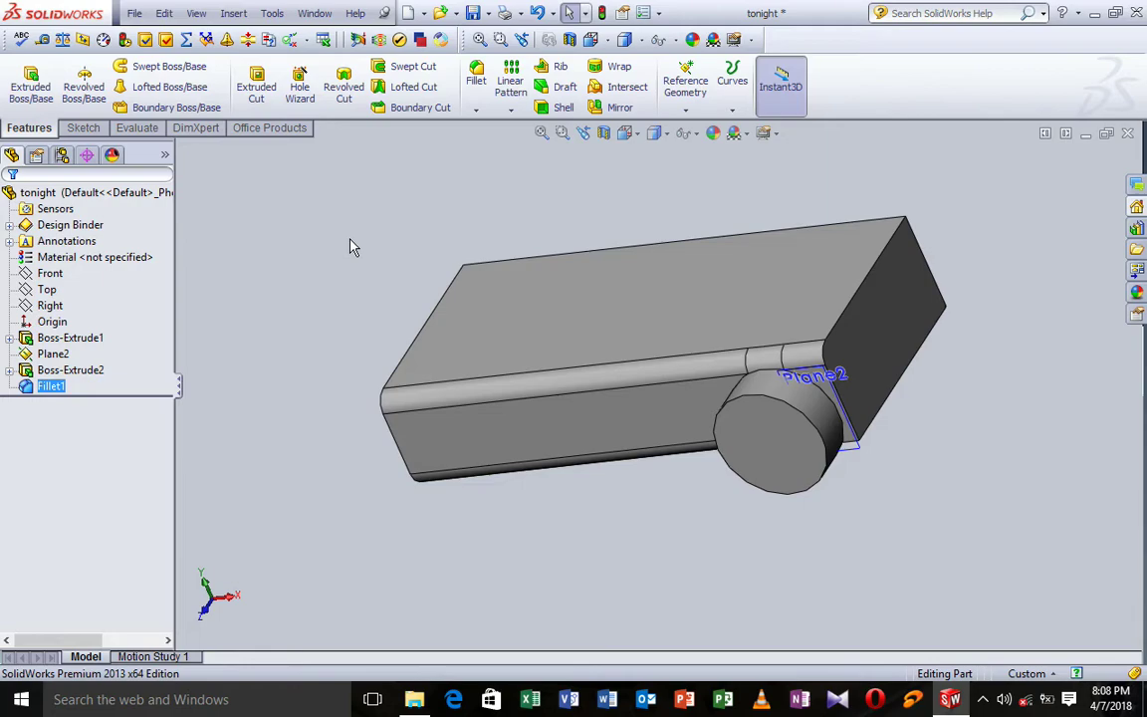
- Fillet the outer circular edge of the wheel with a radius of 6.35 mm
click(478, 78)
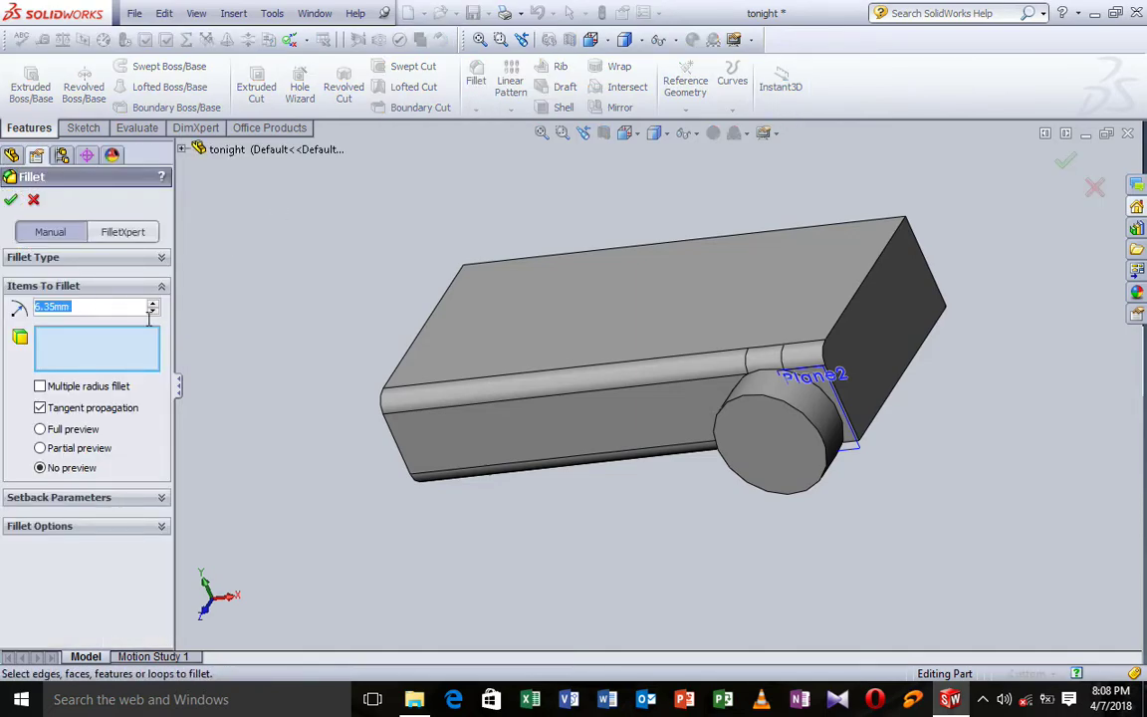
click(814, 403)
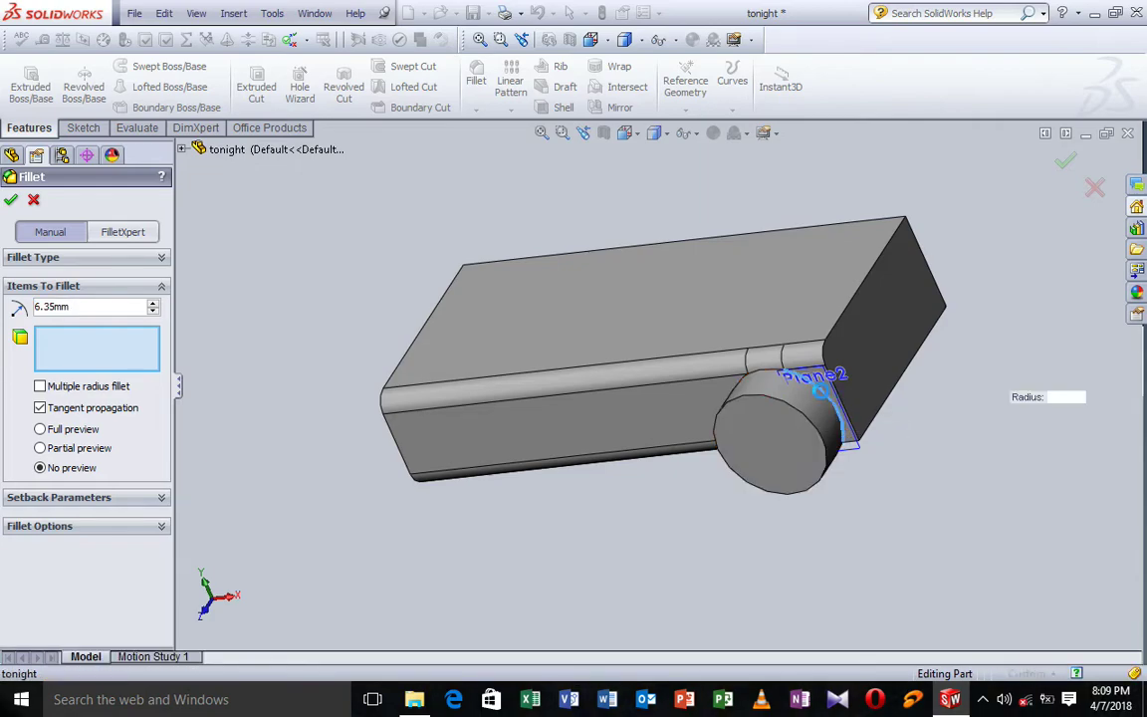
click(815, 406)
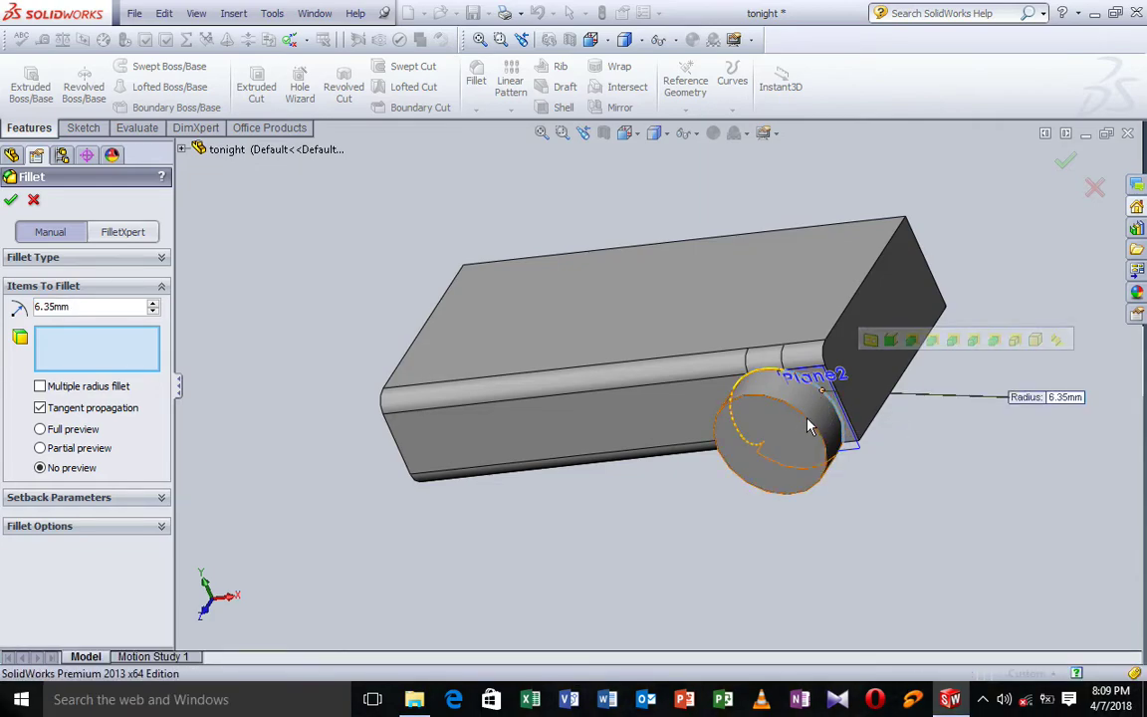
click(742, 363)
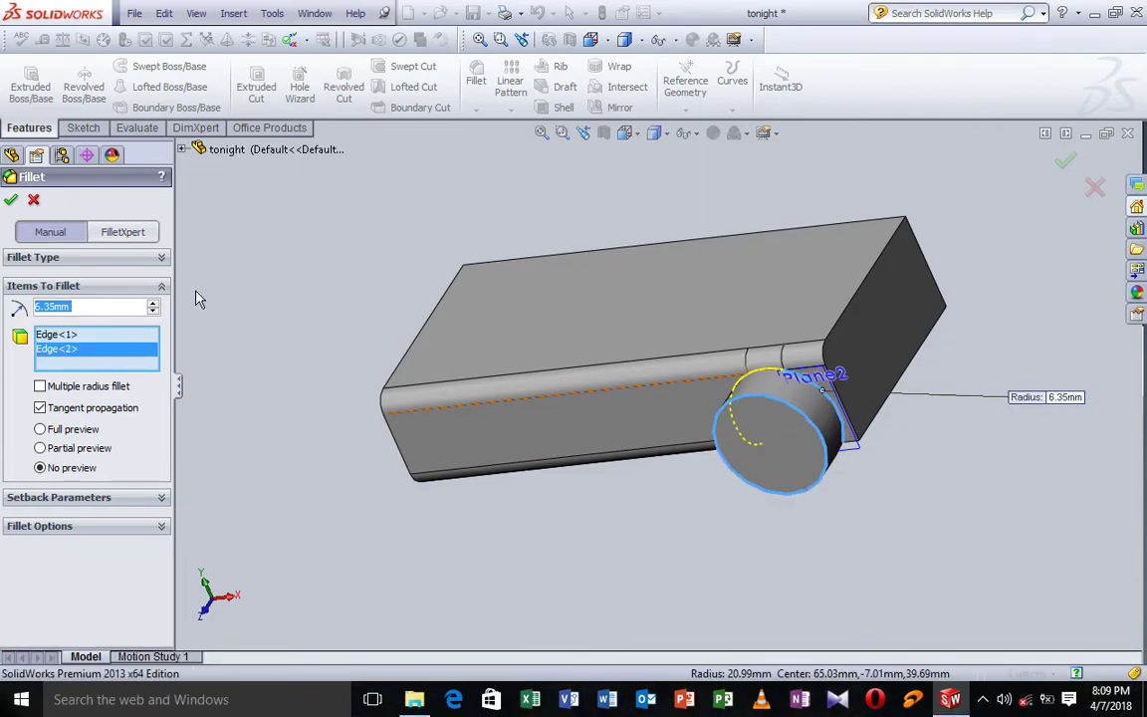
click(11, 202)
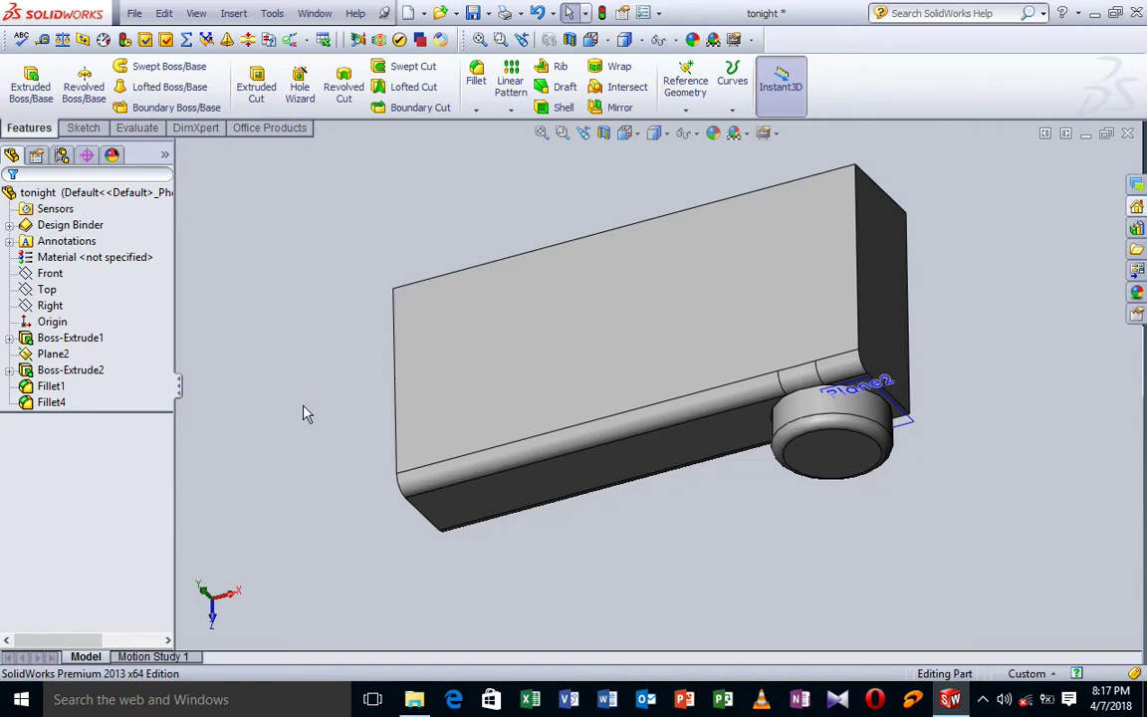
- Mirror the wheel extrusion and its rim fillet about the Front plane to the opposite side of the body
click(619, 110)
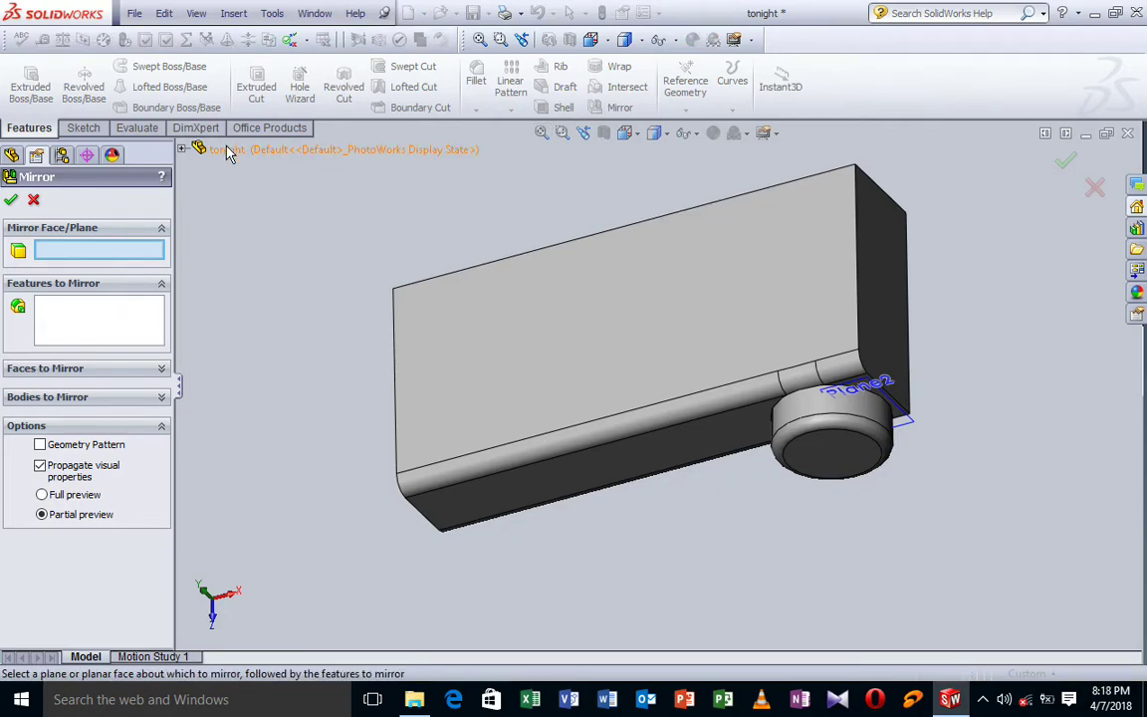
click(184, 149)
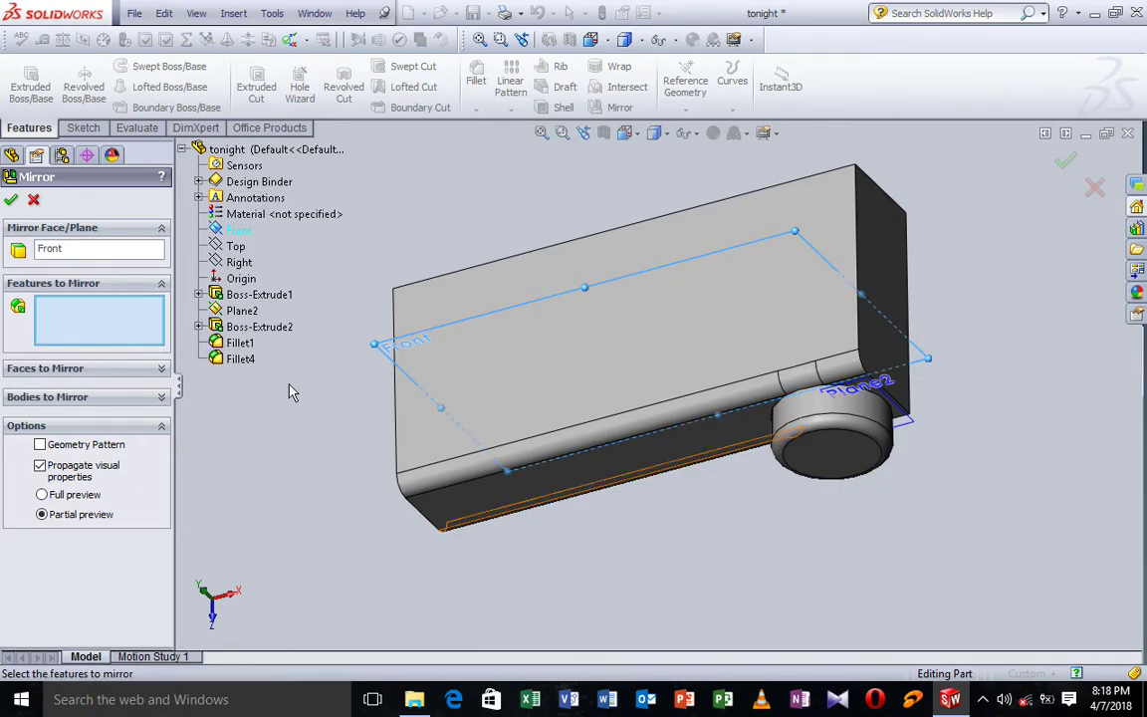
click(864, 408)
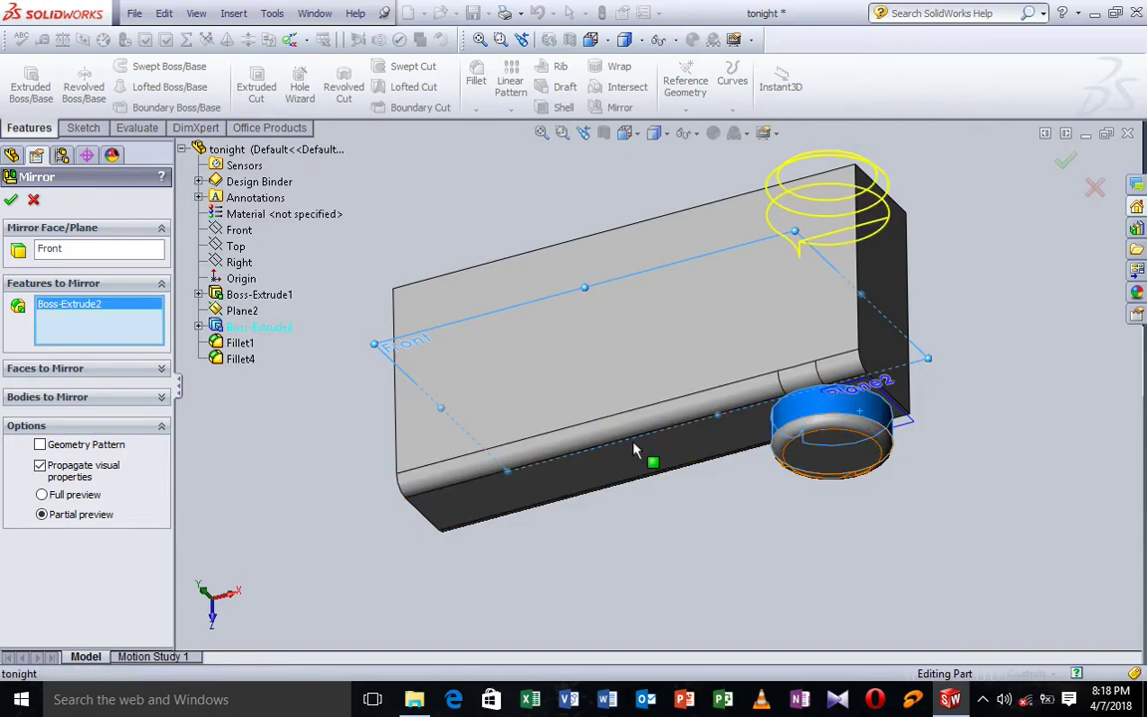
click(240, 358)
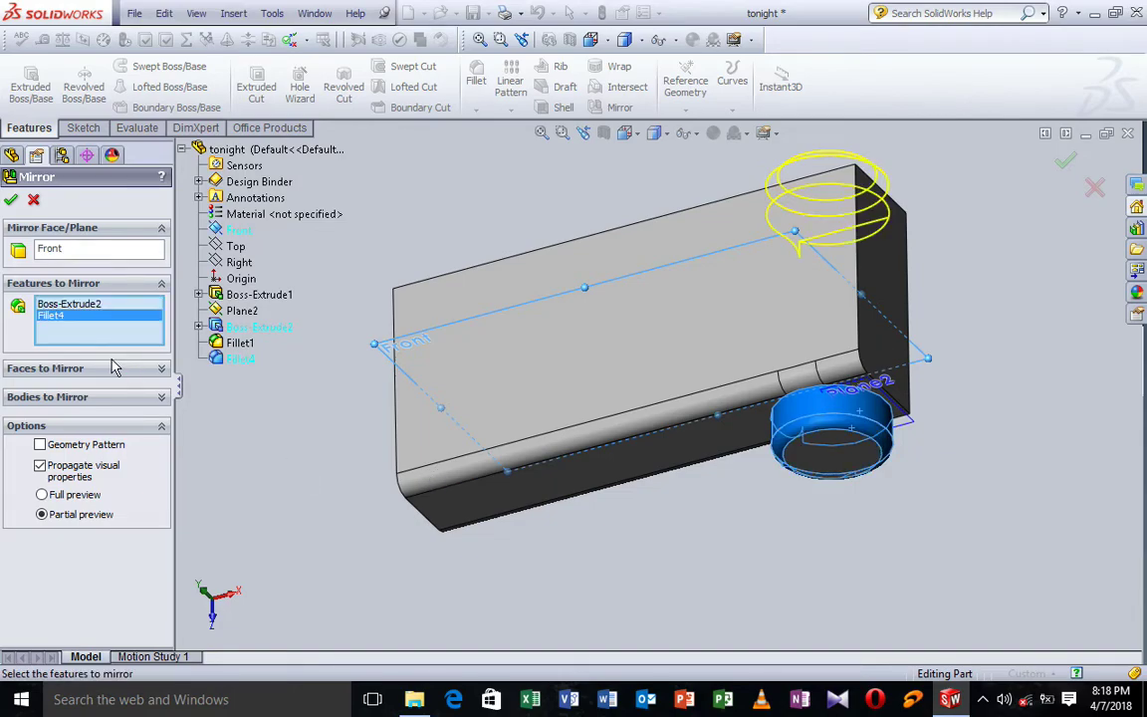
click(11, 199)
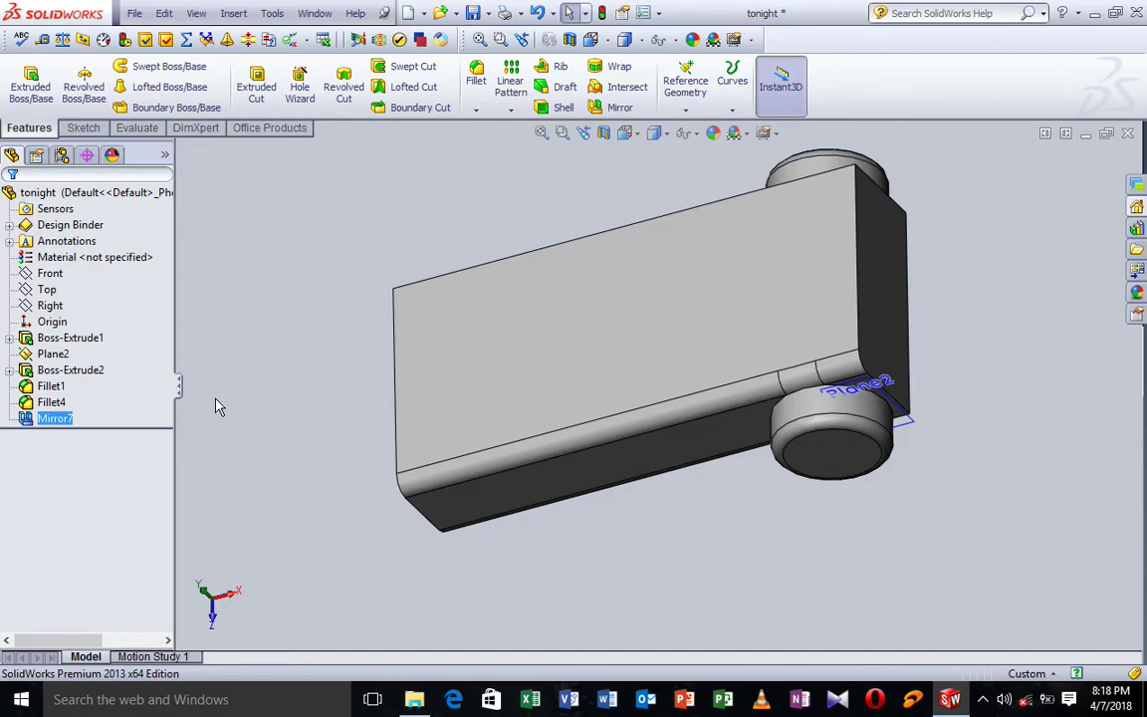
- Examine the mirrored wheel by rotating the model to view its underside and opposite side
key(Down)
key(Down)
key(Down)
key(Down)
key(Down)
key(Down)
key(Down)
key(Down)
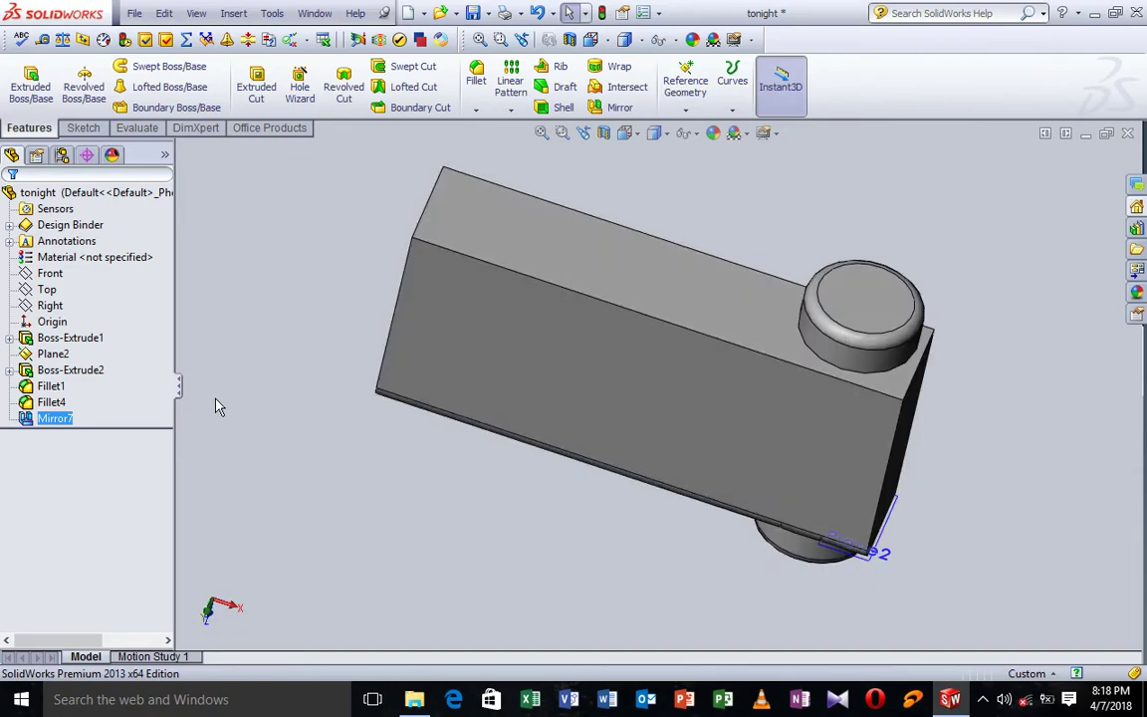
- Mirror the existing mirrored wheel, the original wheel extrusion and its rim fillet about the Right plane to the body's other end
key(Down)
key(Down)
key(Down)
key(Down)
key(Down)
key(Down)
key(Down)
key(Down)
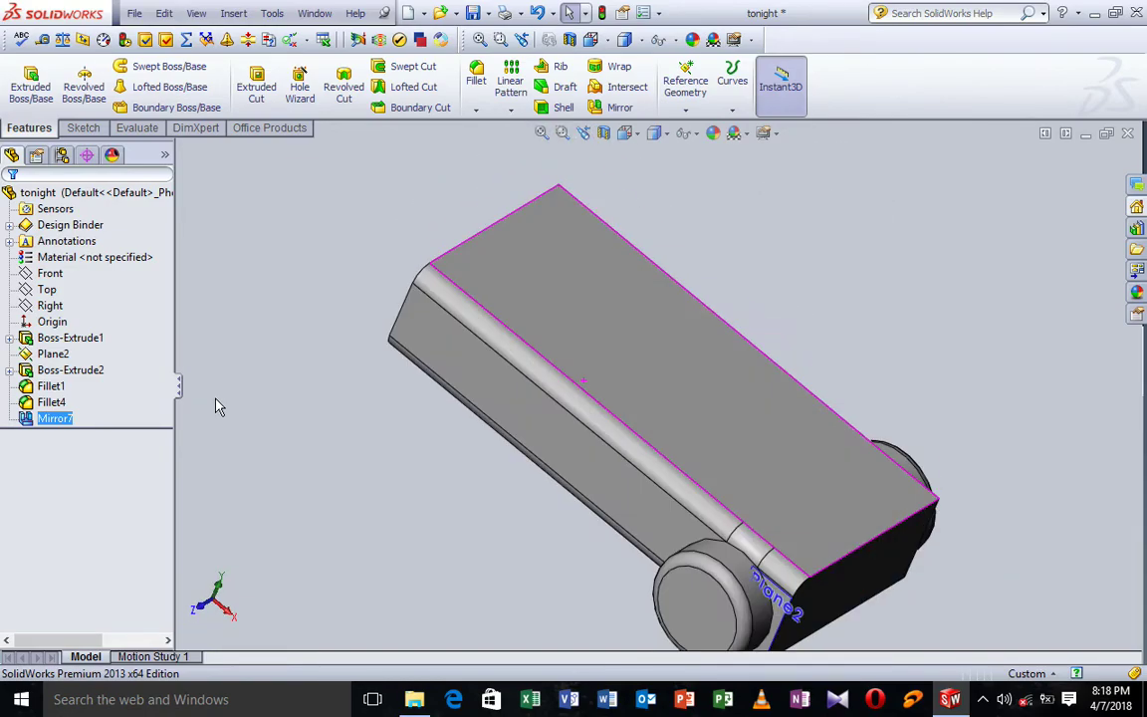
click(617, 108)
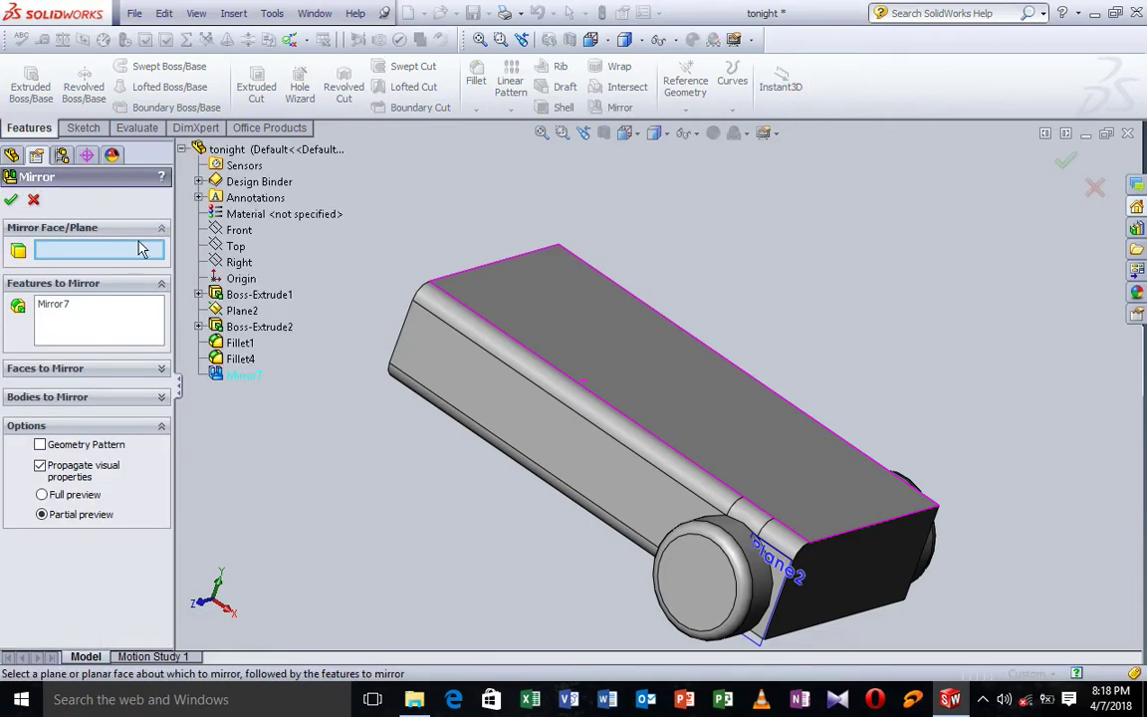
click(239, 264)
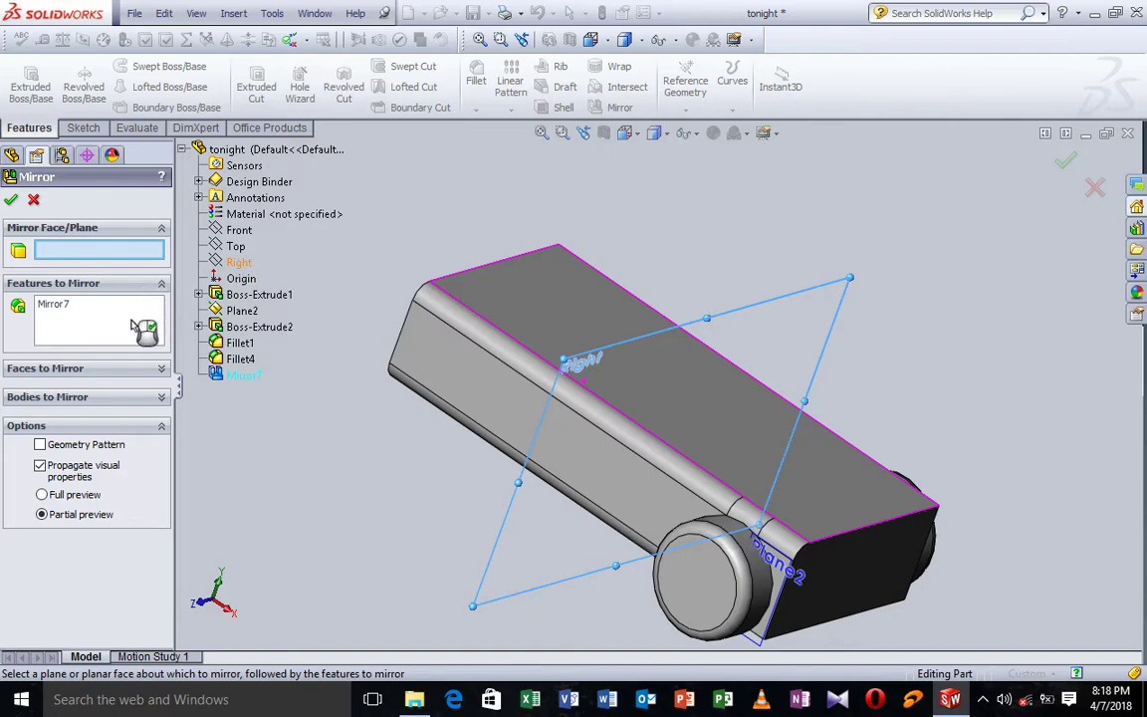
click(760, 559)
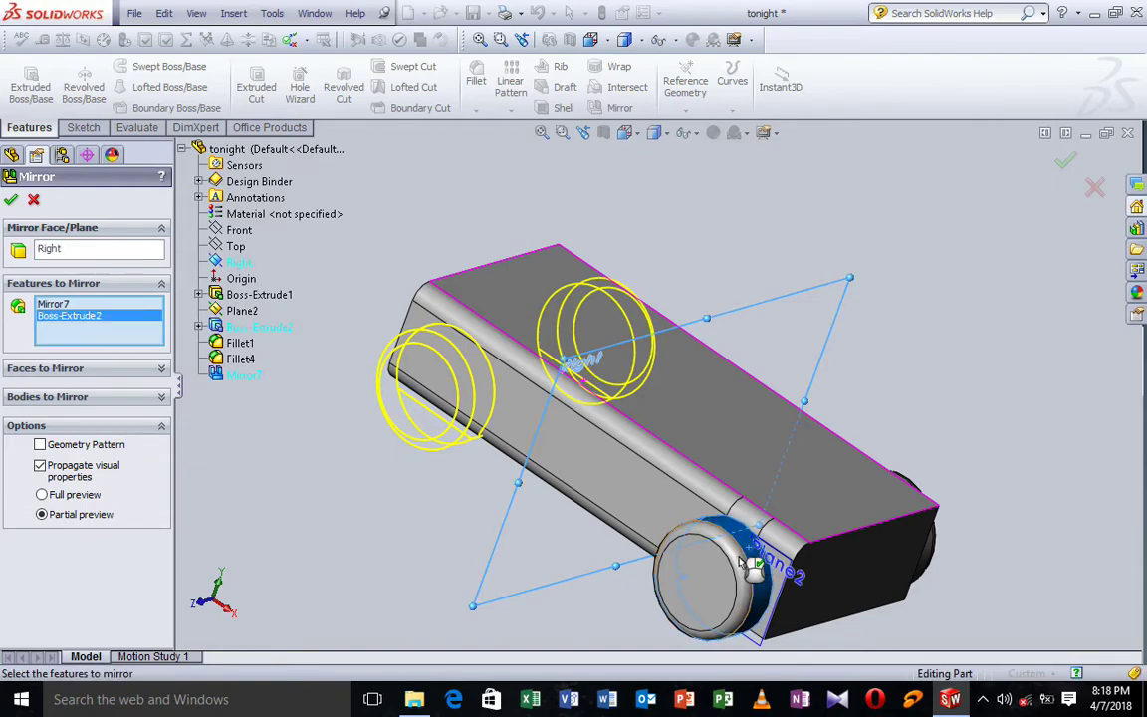
click(742, 566)
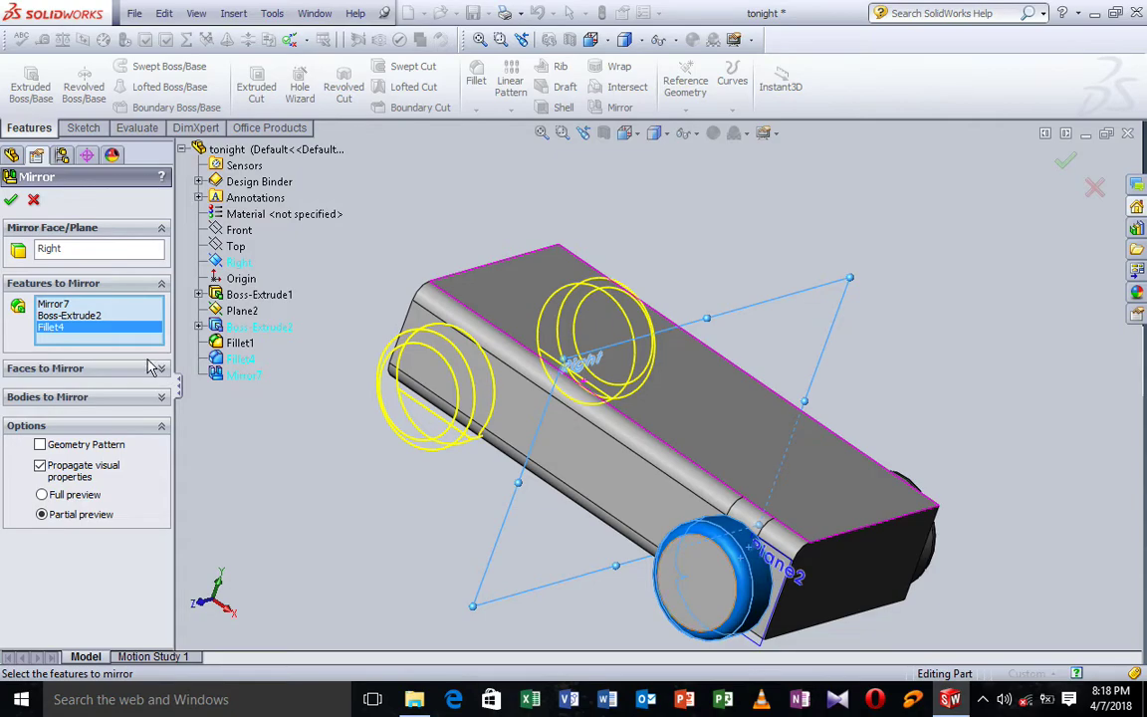
click(11, 202)
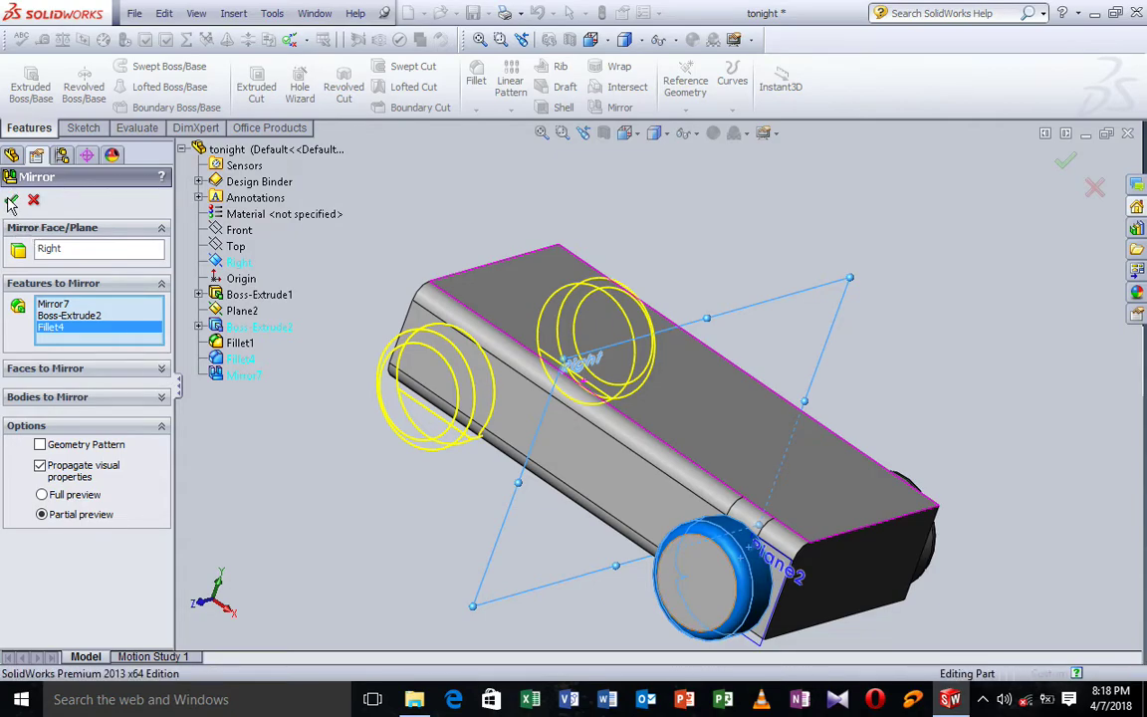
- Examine the body and its four wheels by rotating the model, including the isometric and back views
key(Left)
key(Left)
key(Left)
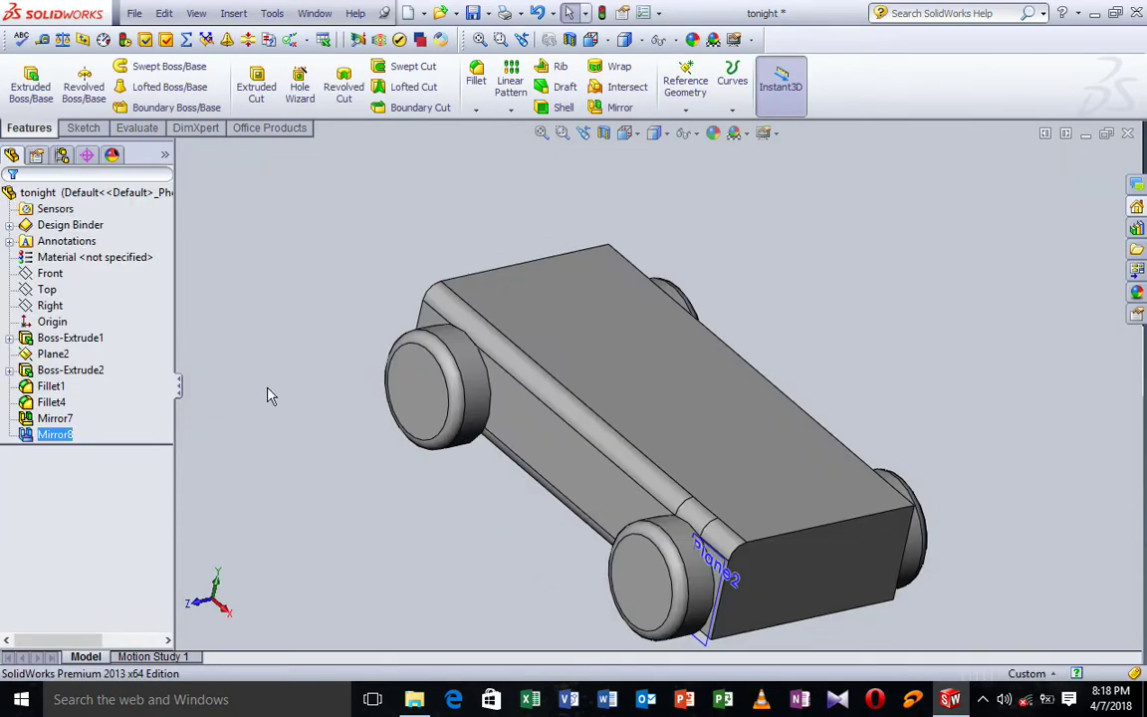
key(Left)
key(Left)
key(Left)
key(Left)
key(Left)
key(Left)
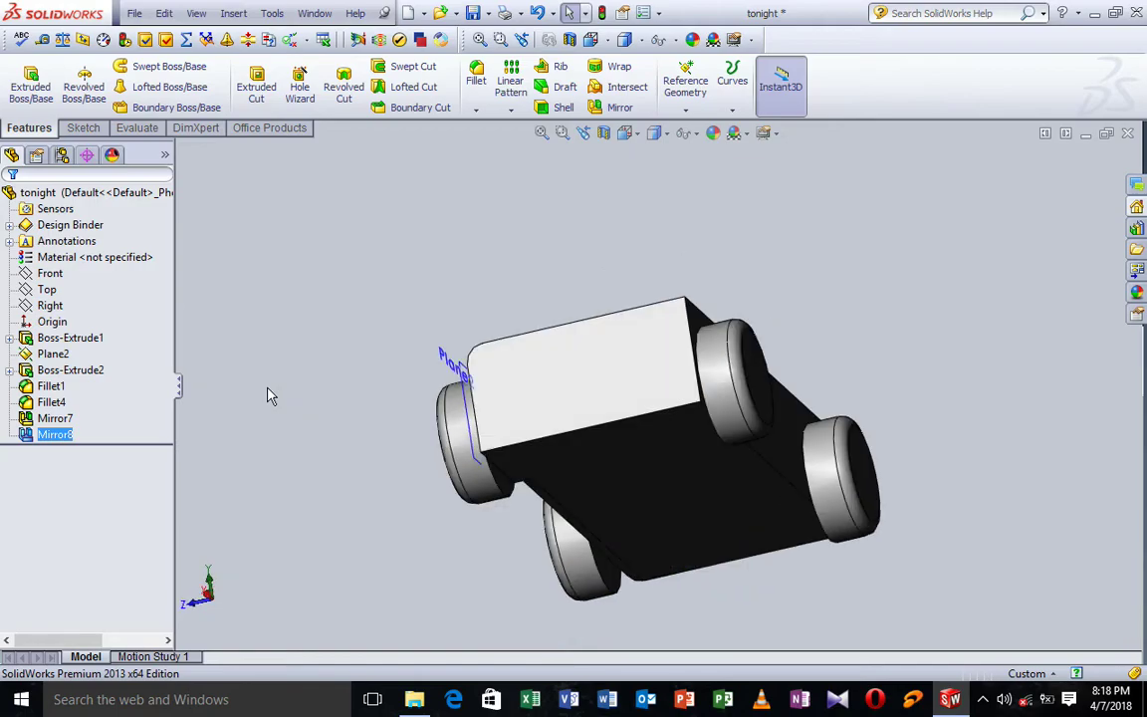
key(Left)
key(Left)
key(Left)
key(Left)
key(Left)
key(Left)
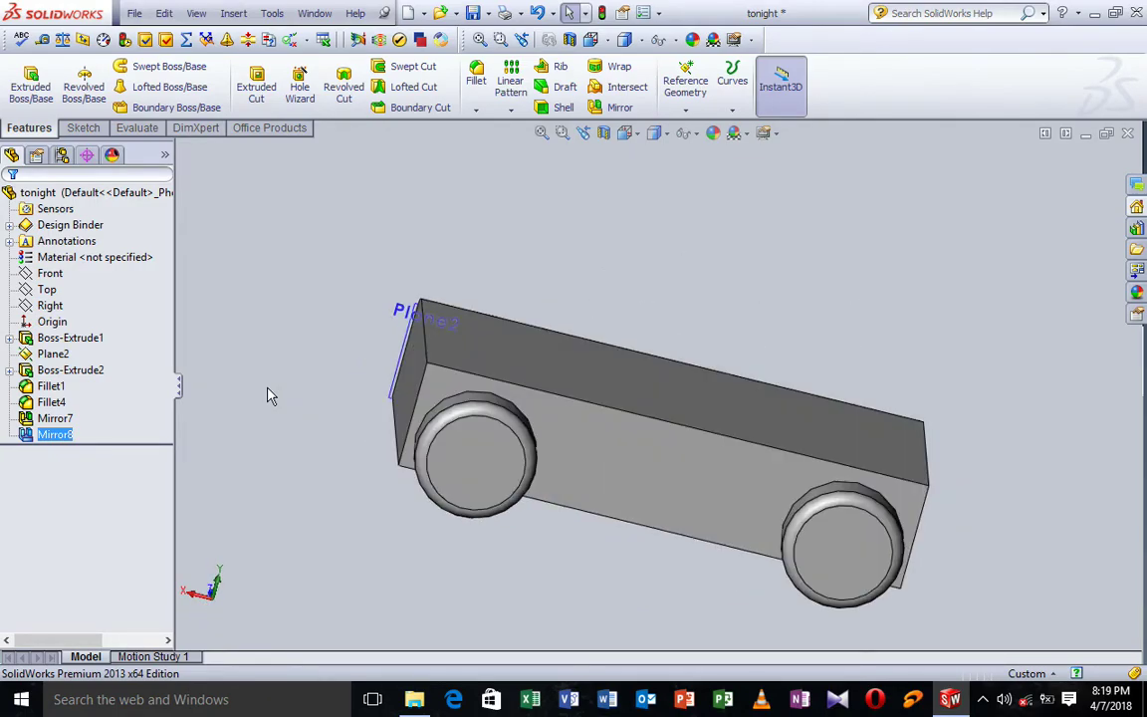
click(315, 299)
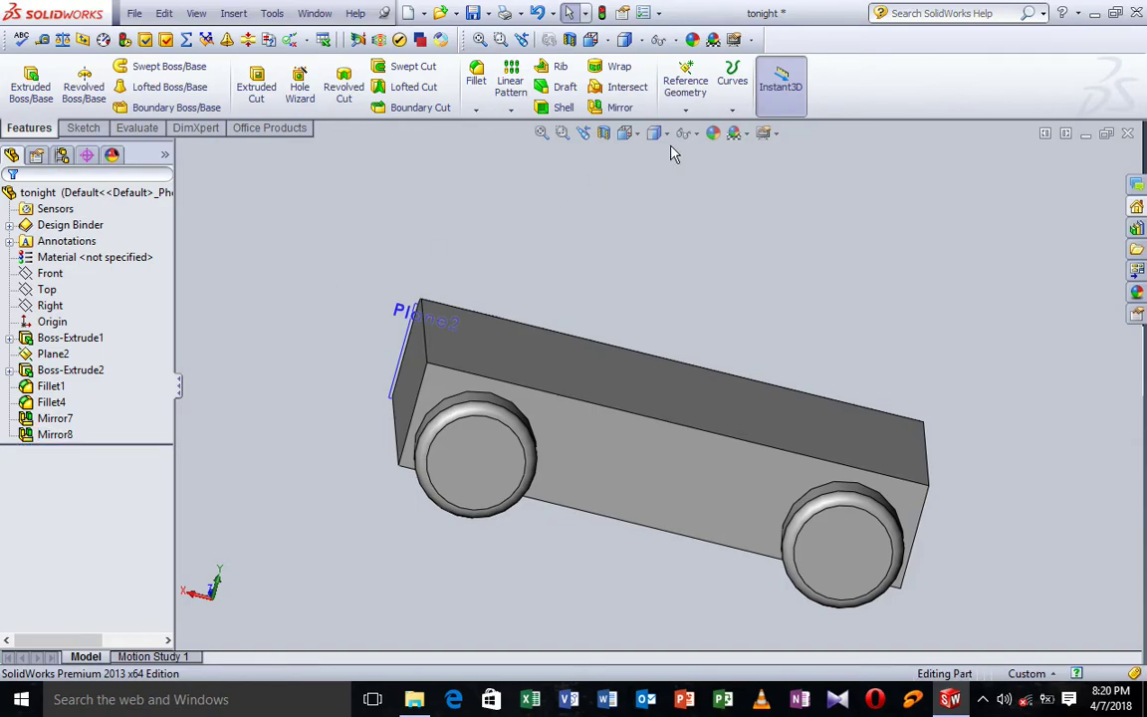
click(627, 133)
click(716, 153)
click(627, 132)
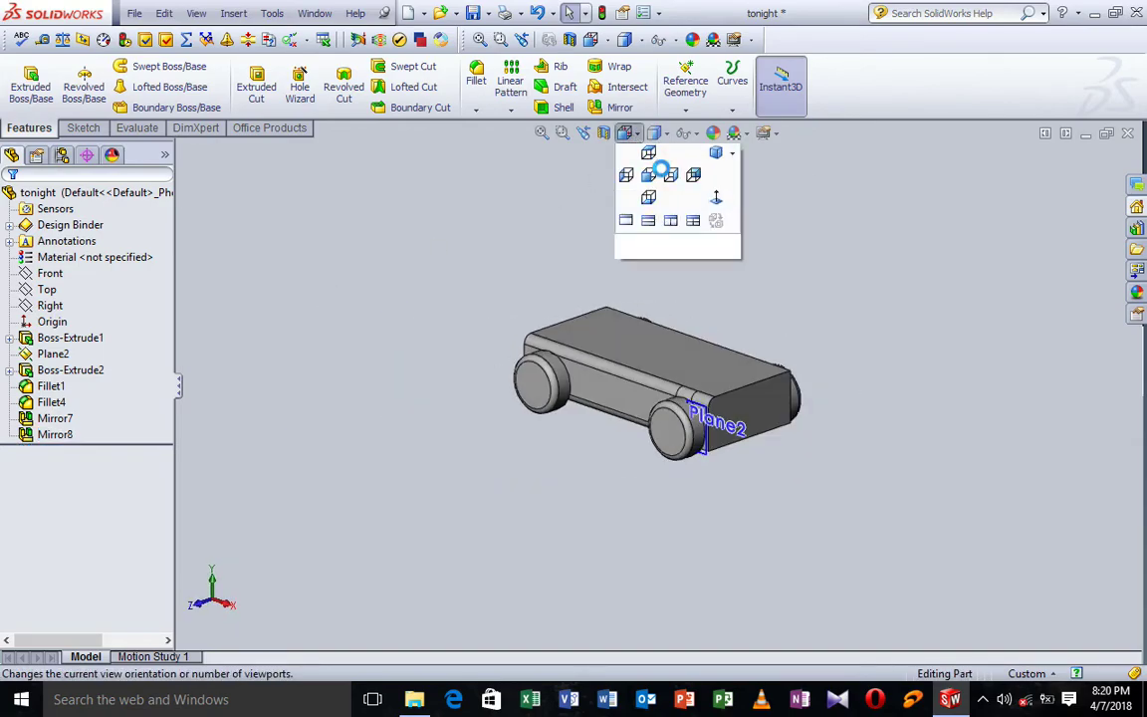
click(718, 226)
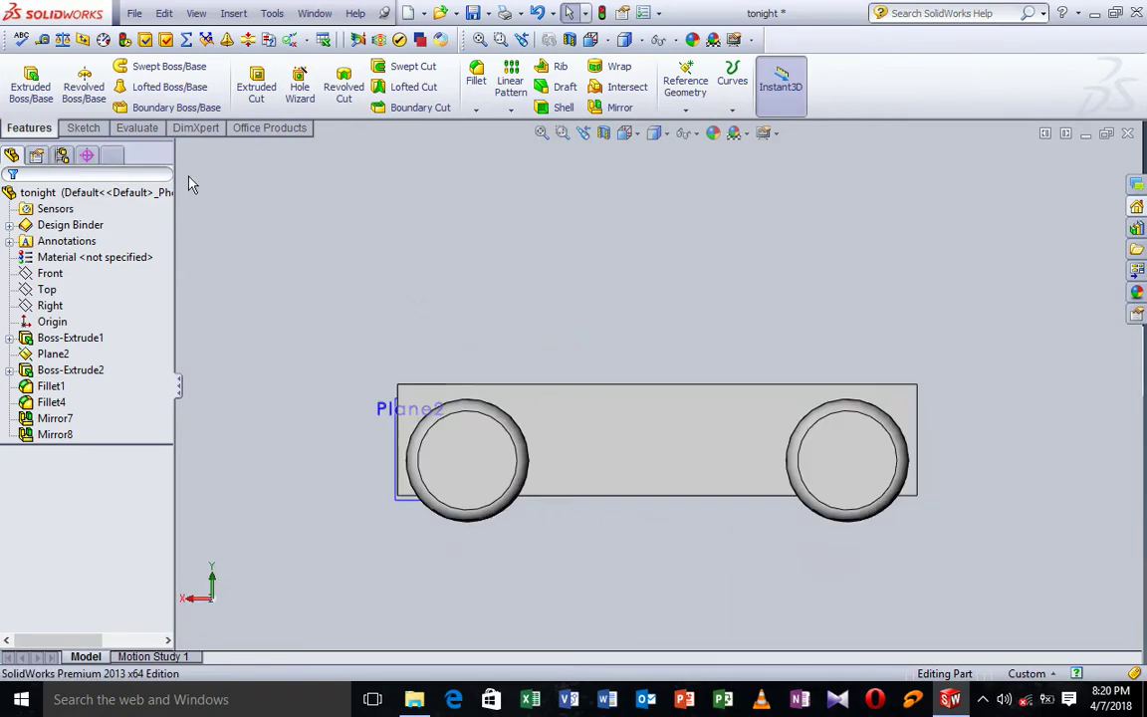
- Sketch a horizontal line about 113 mm long on the Front plane along the top of the body
click(85, 130)
click(107, 73)
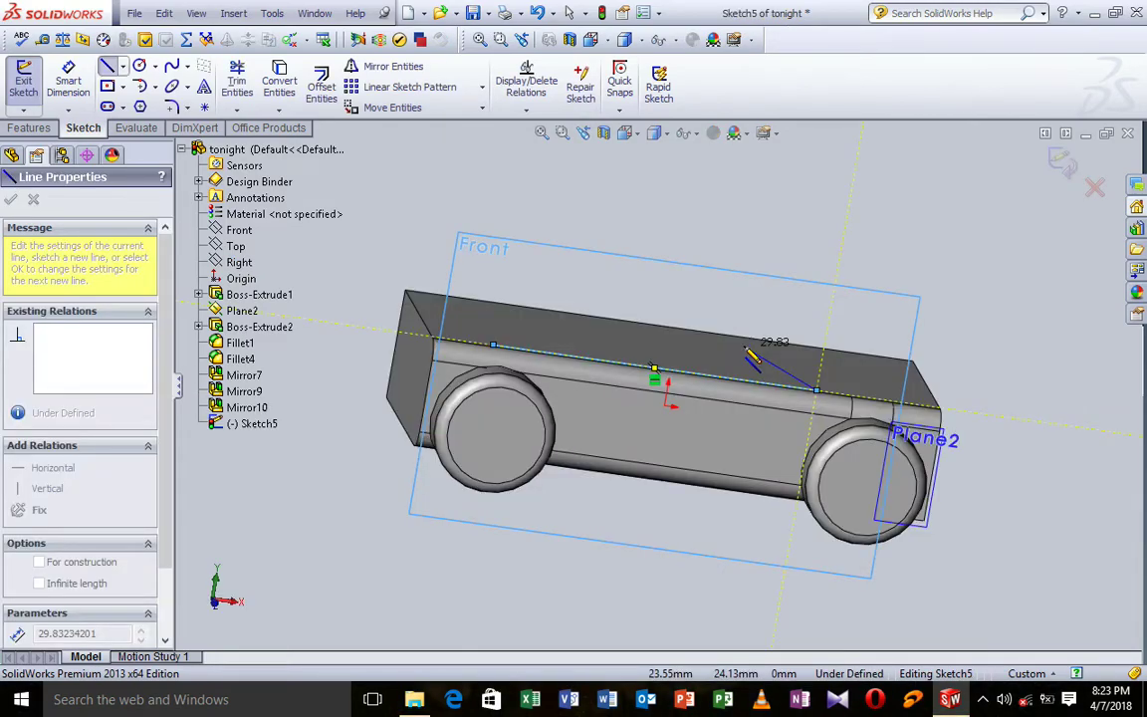
key(Escape)
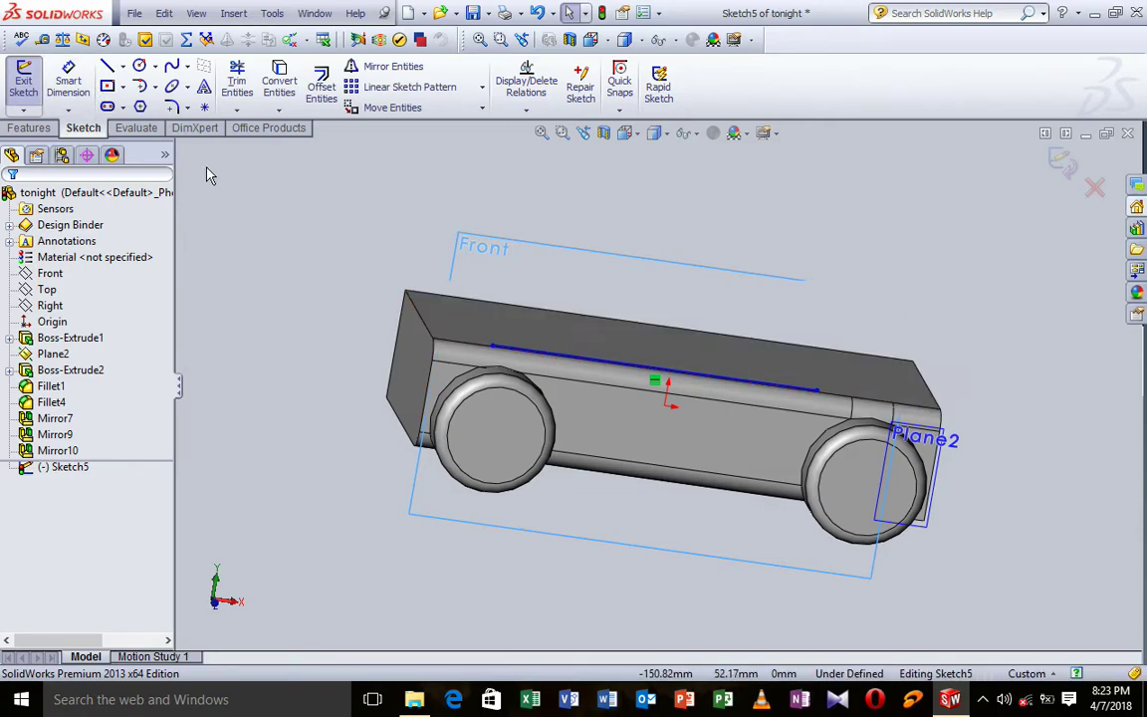
- Dimension the horizontal distance between the sketch line's Plane2-side endpoint and the body's nearby upper corner as 1.70 in
click(82, 90)
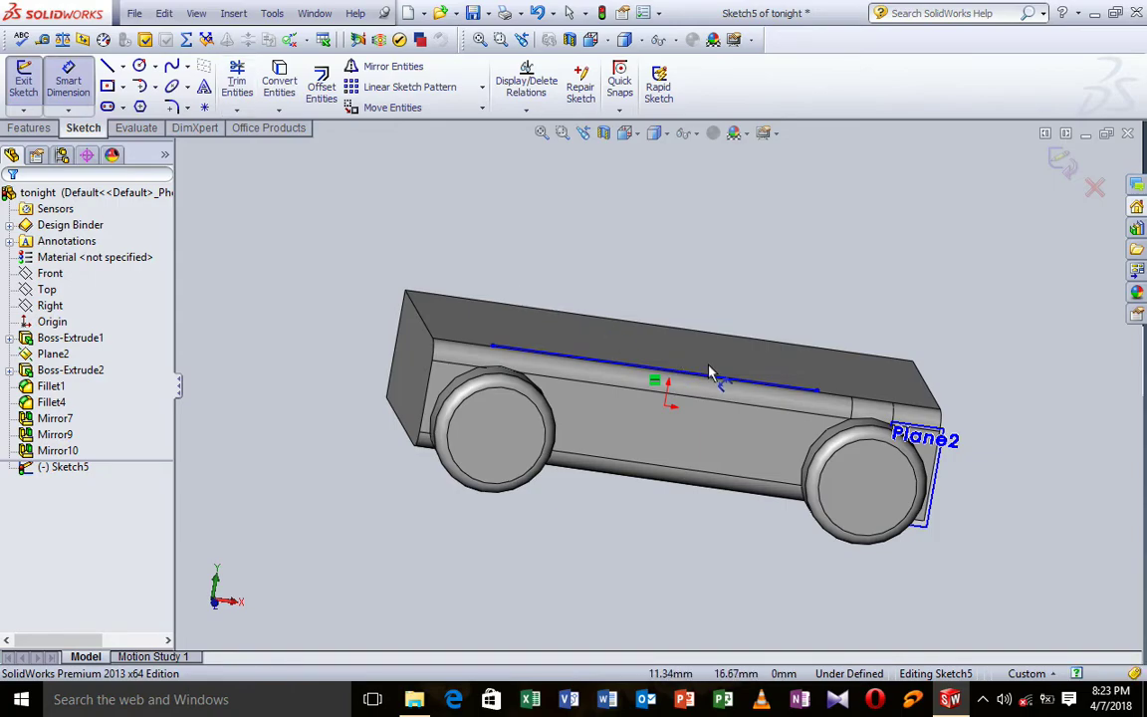
click(819, 392)
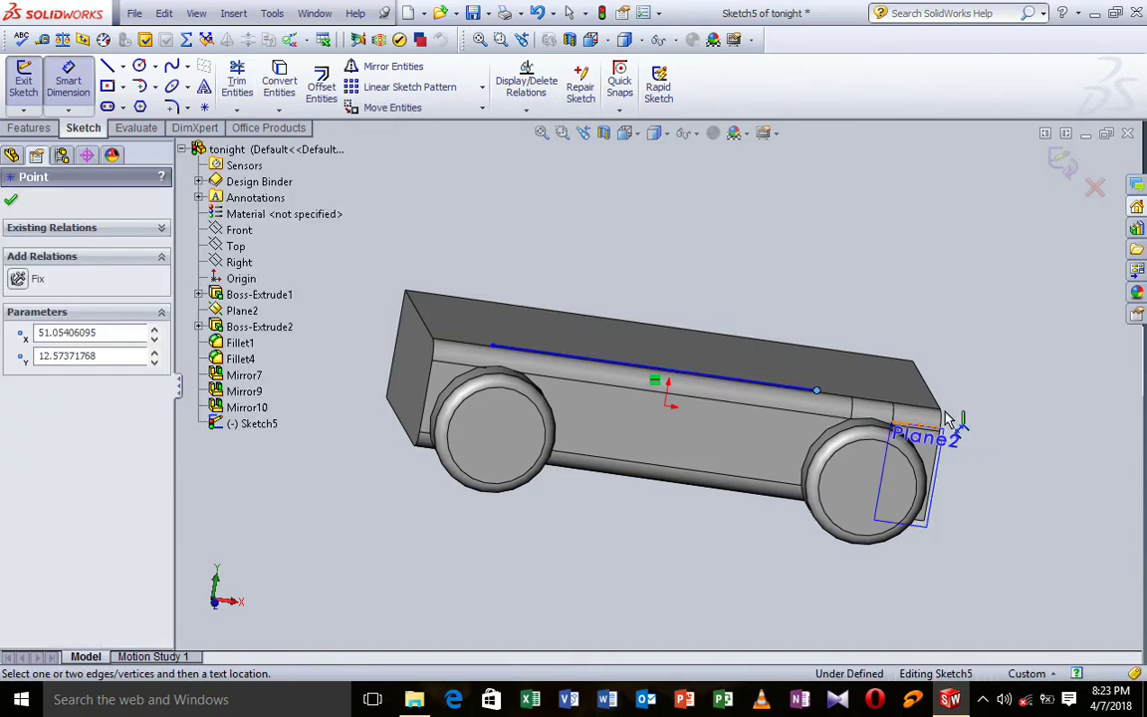
click(941, 411)
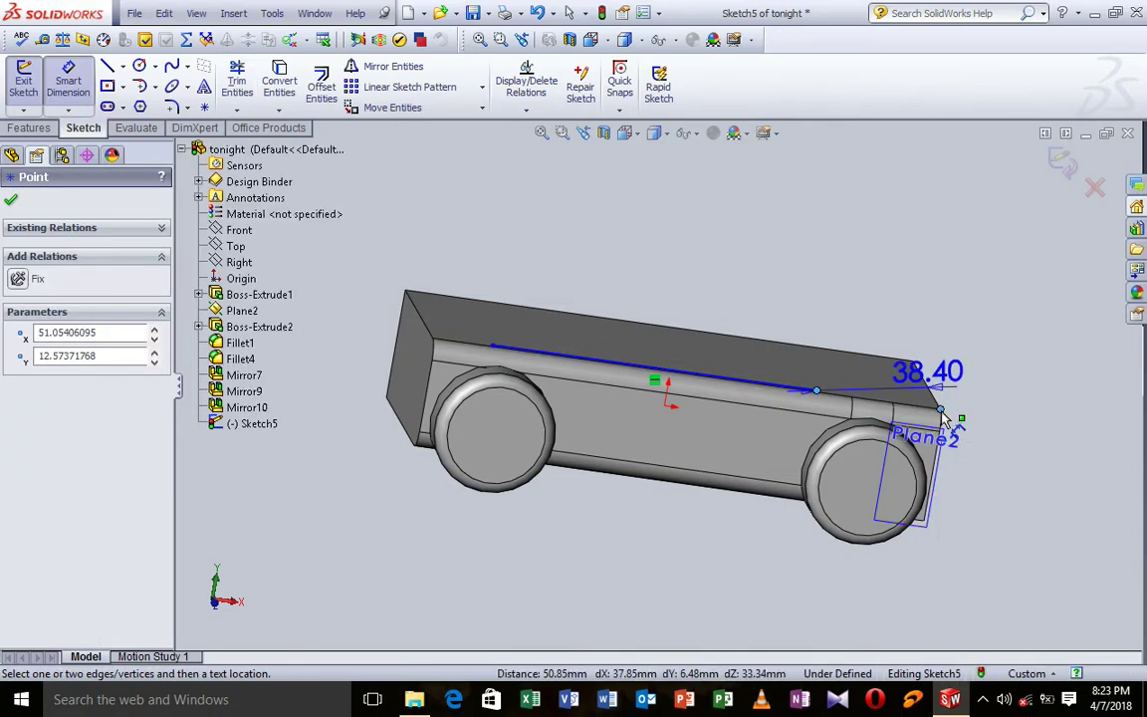
click(904, 336)
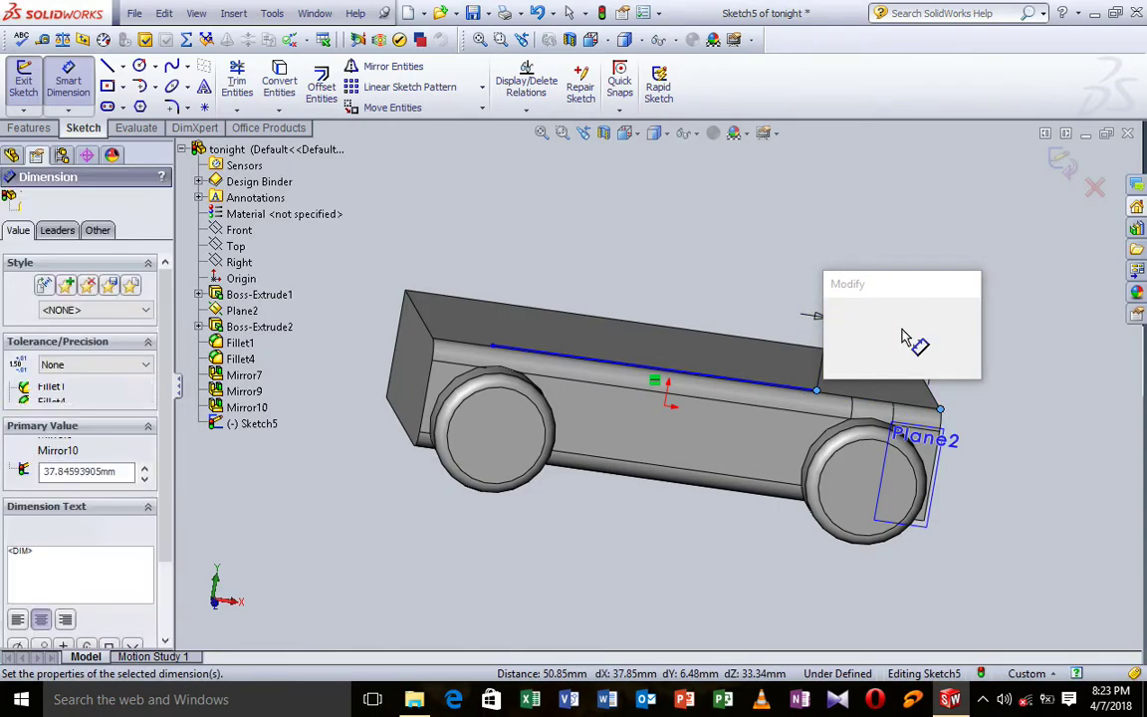
text(1.70)
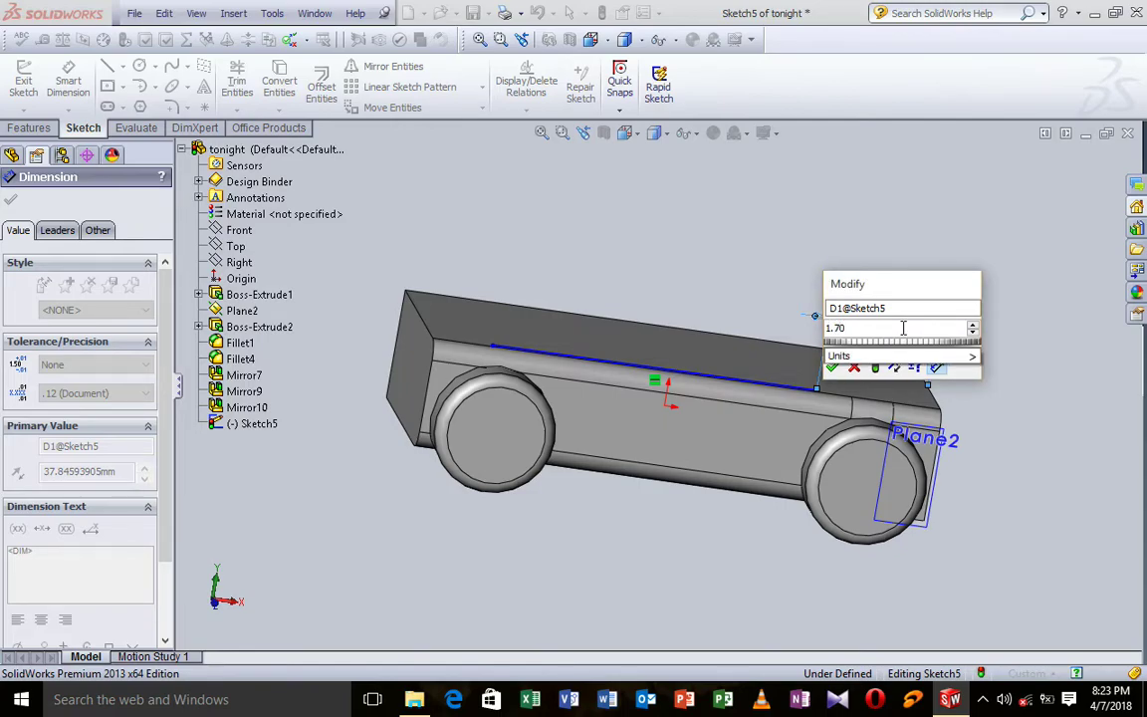
text(in)
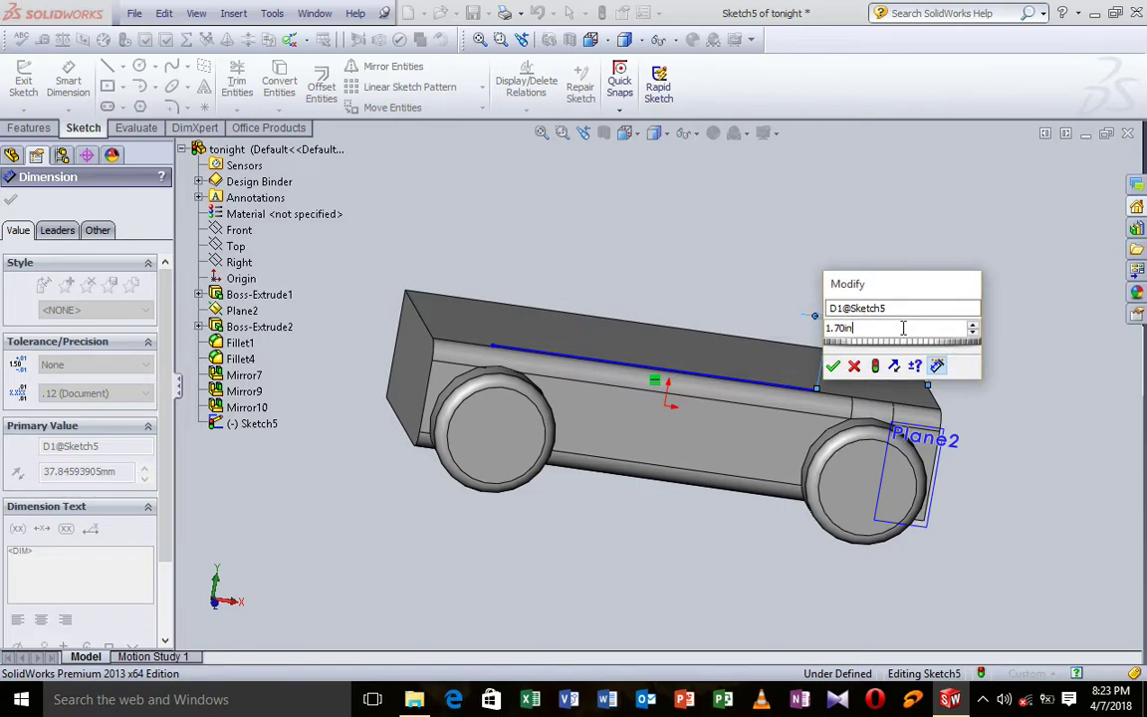
key(Return)
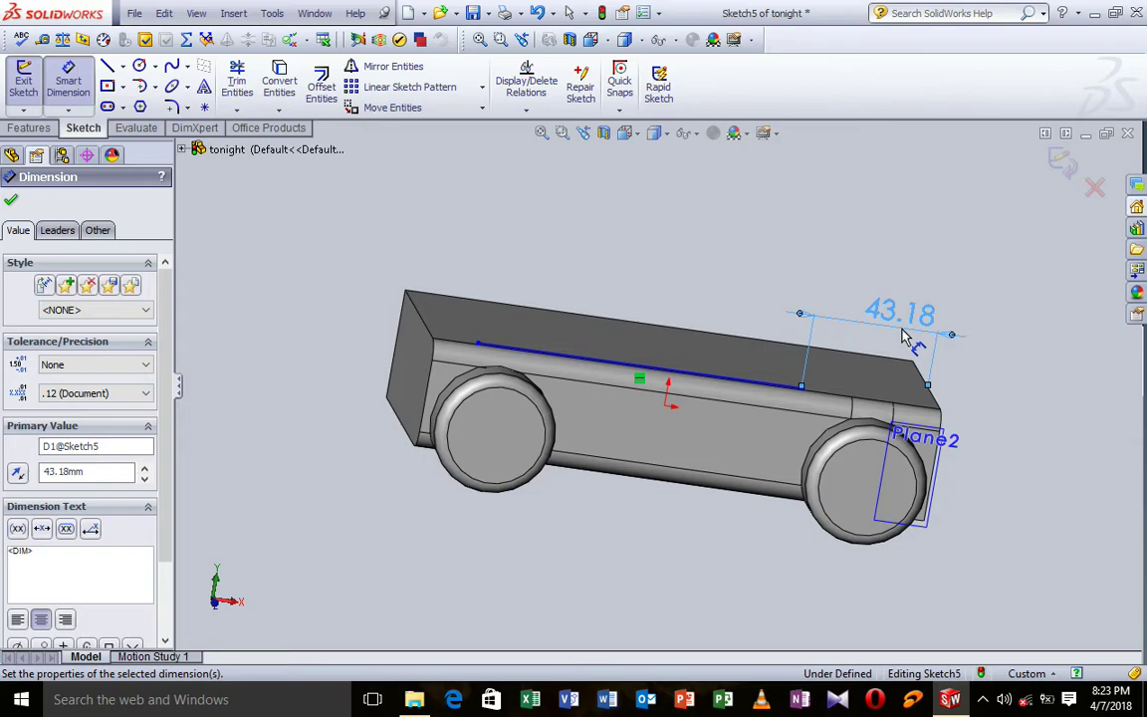
key(Escape)
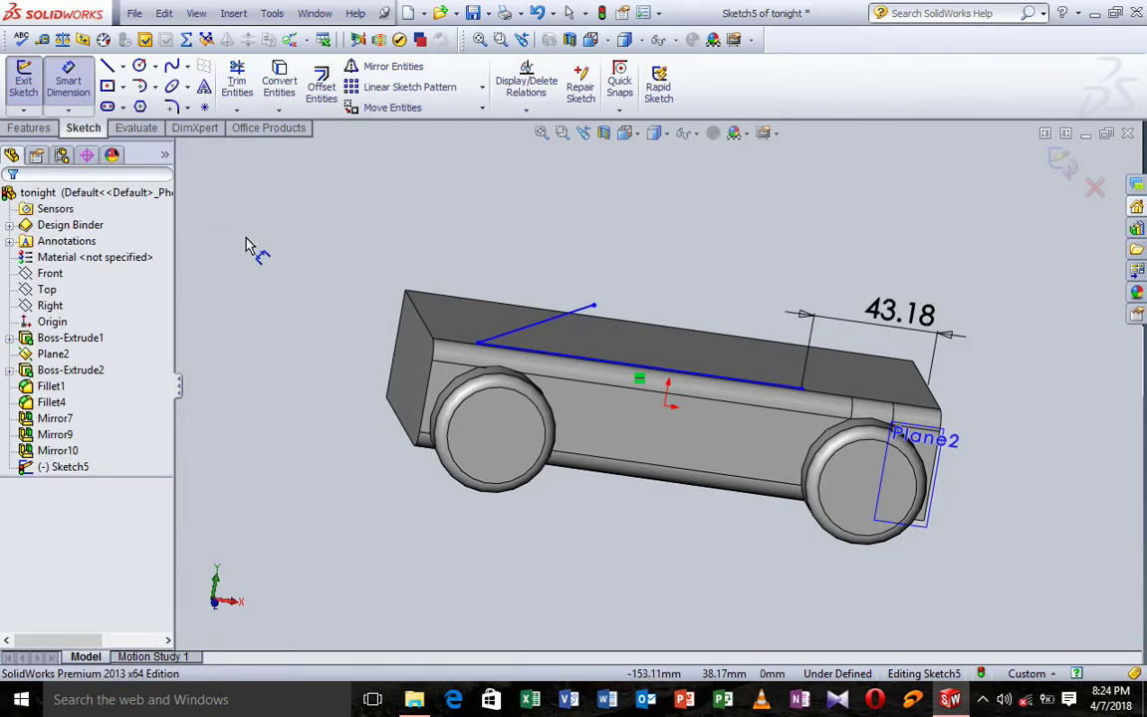
- Dimension the length of the inclined sketch line as 2 in
click(533, 327)
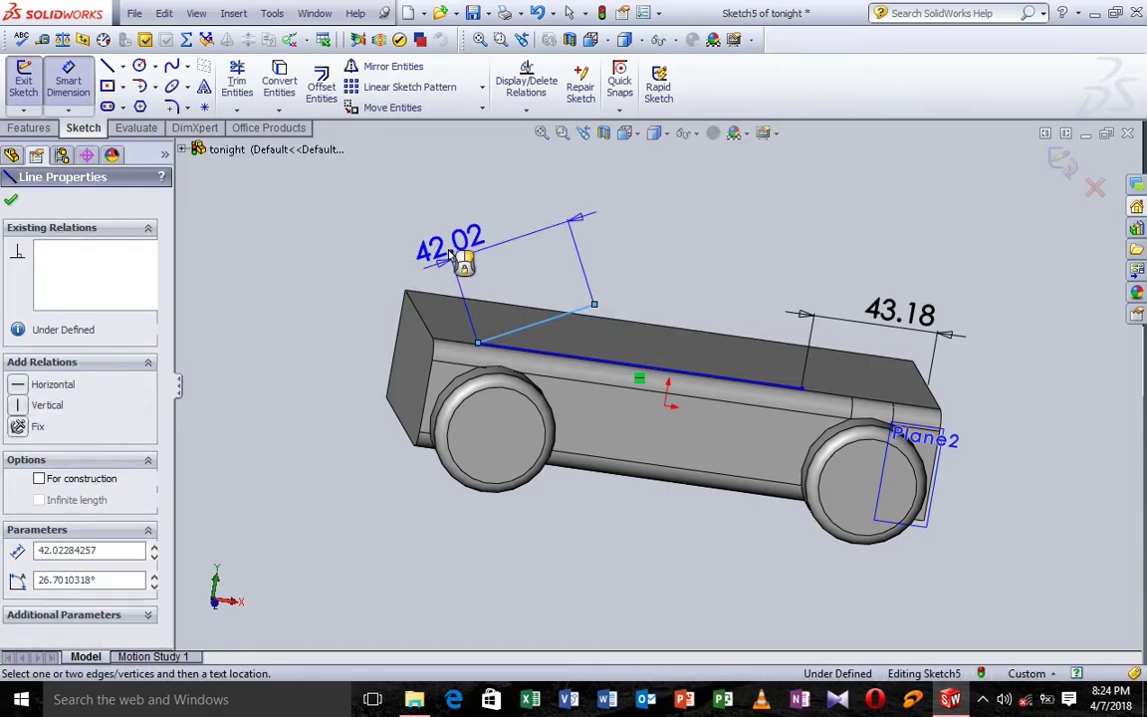
click(450, 256)
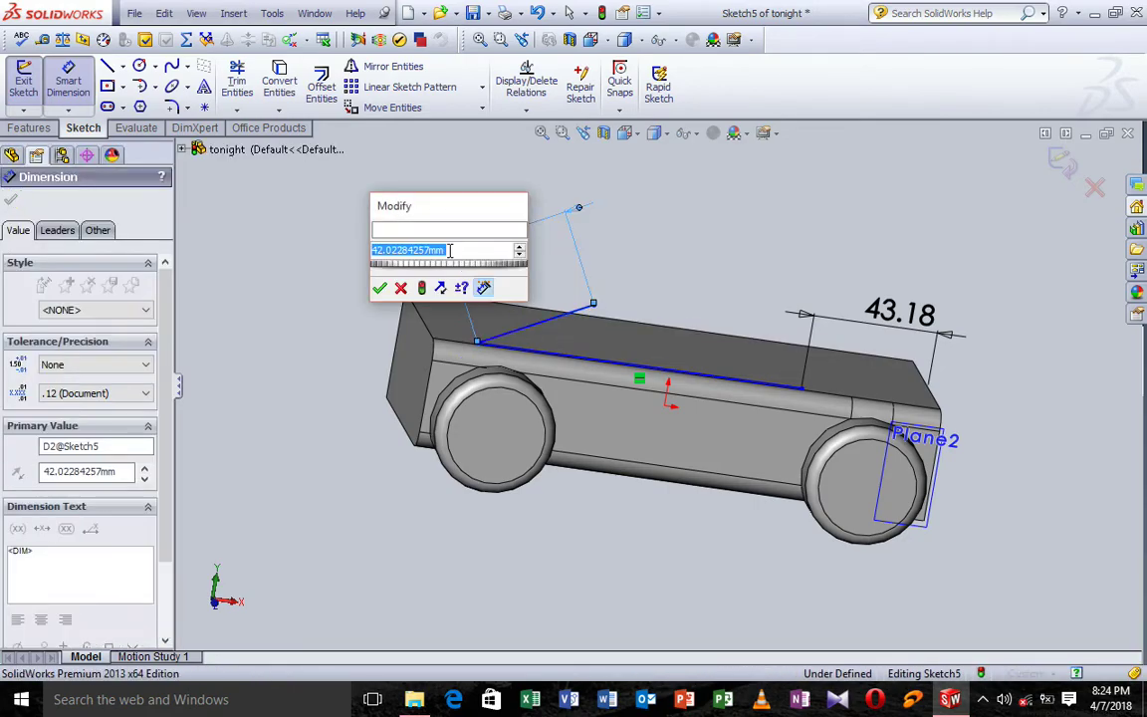
text(2)
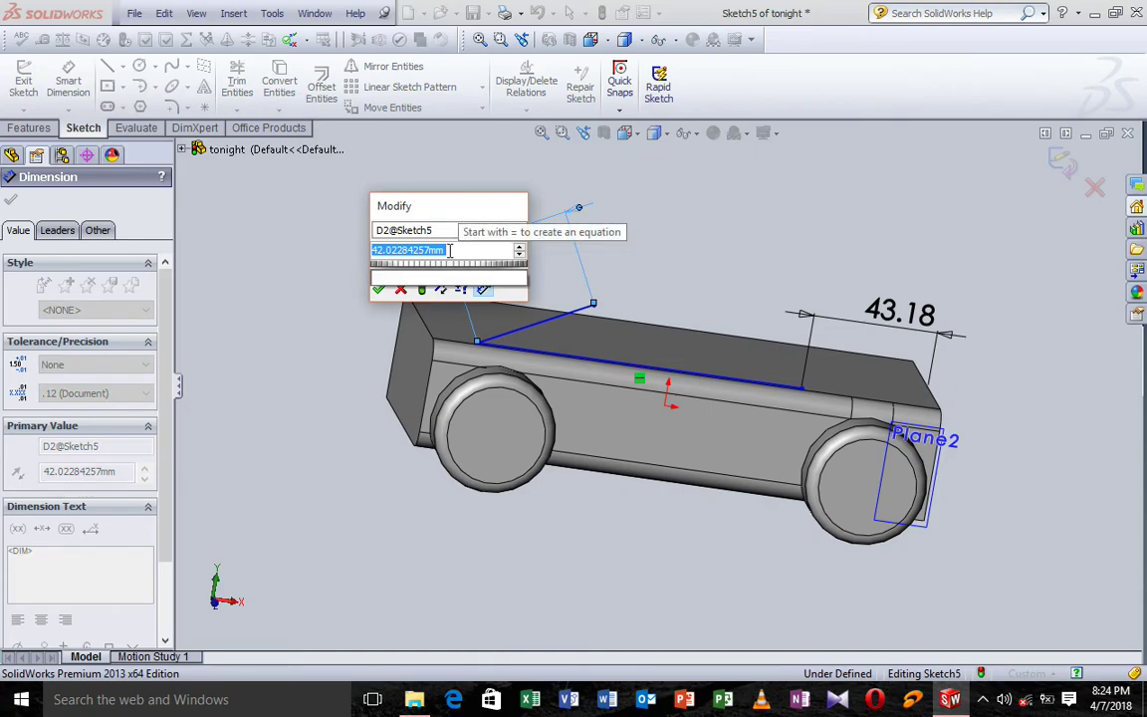
text(in)
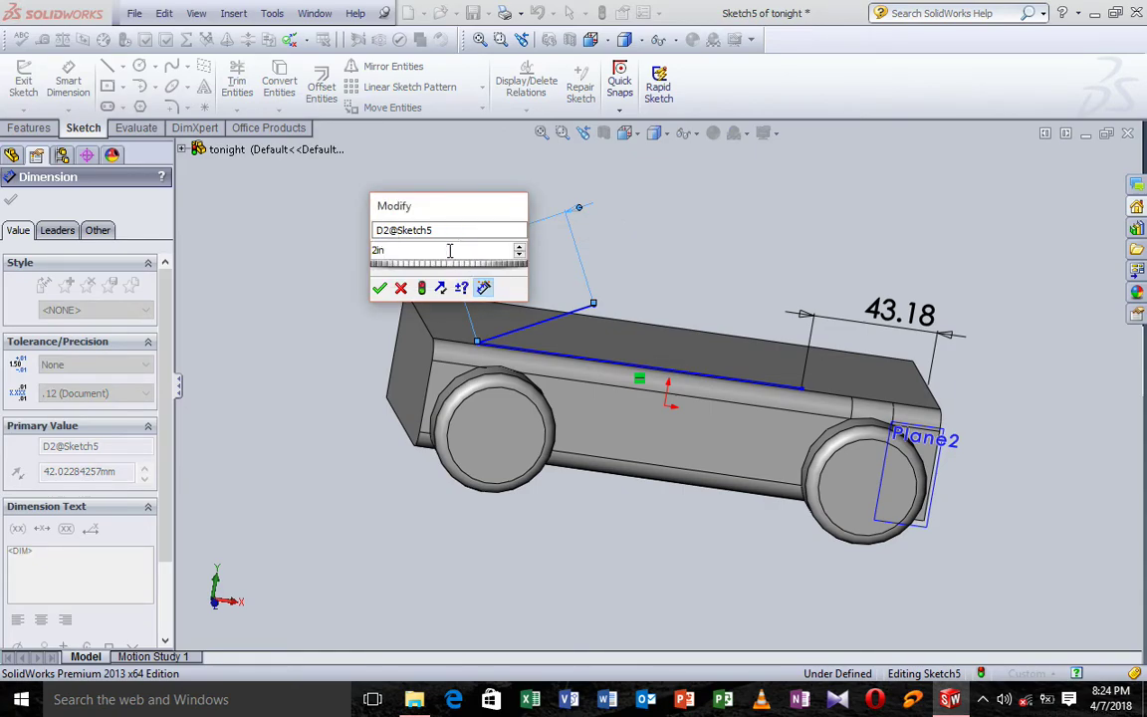
key(Return)
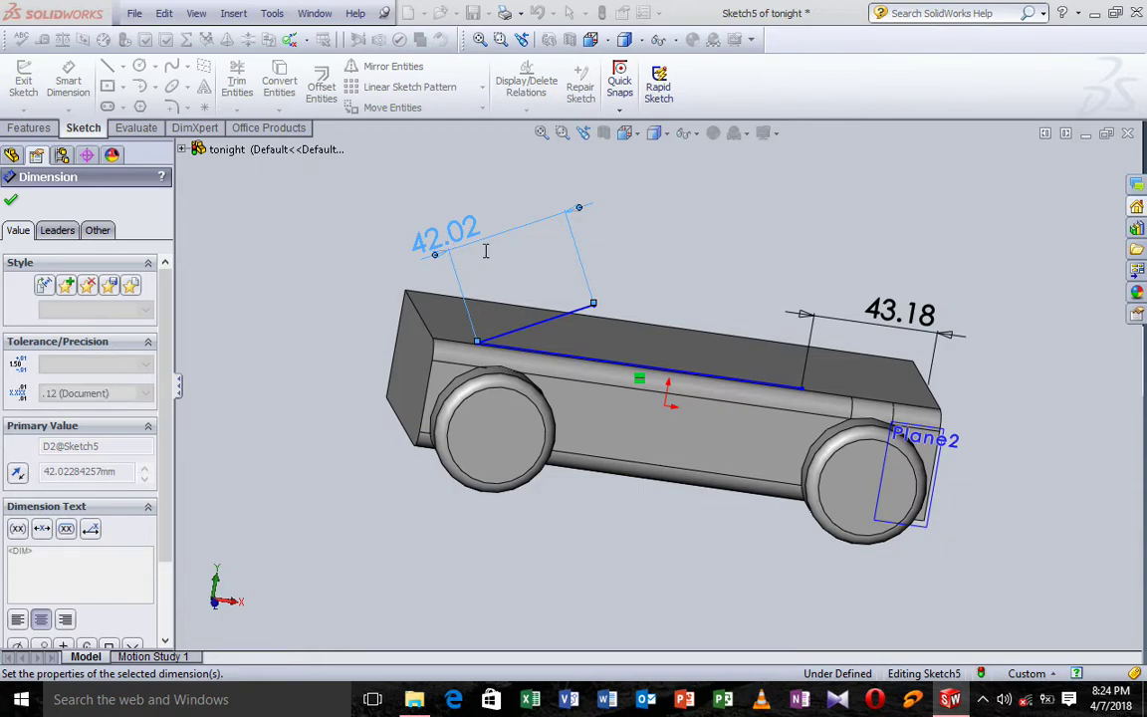
- Dimension the angle between the inclined line and the horizontal line as 25 degrees
click(587, 321)
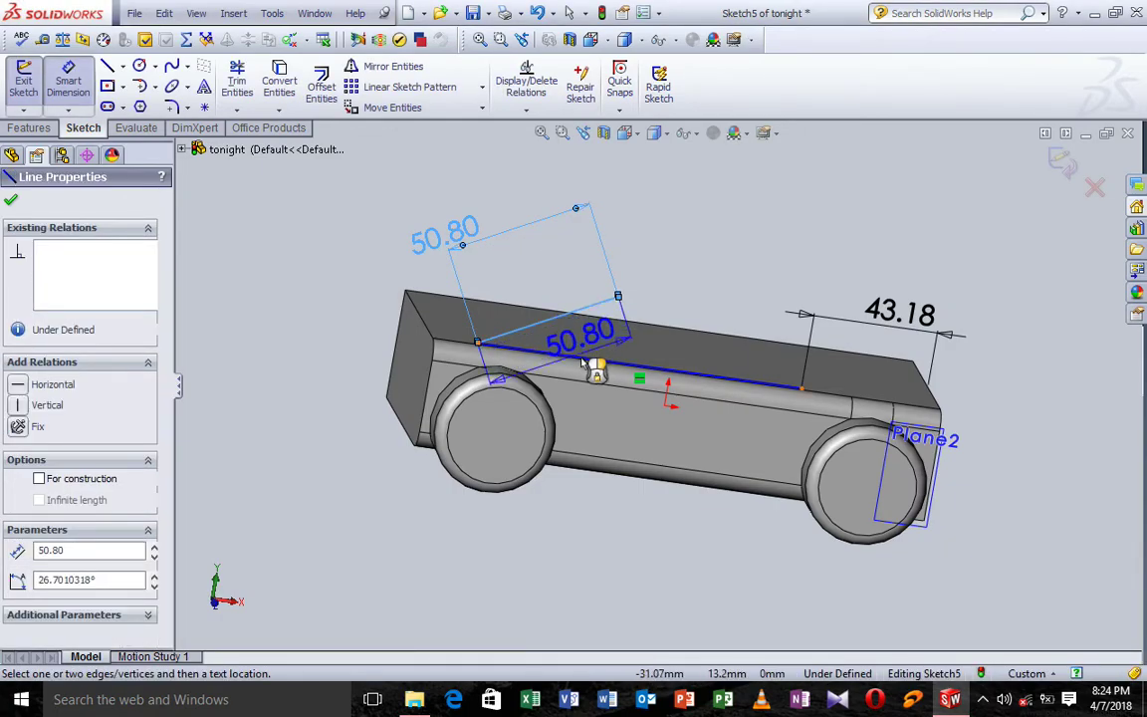
click(585, 360)
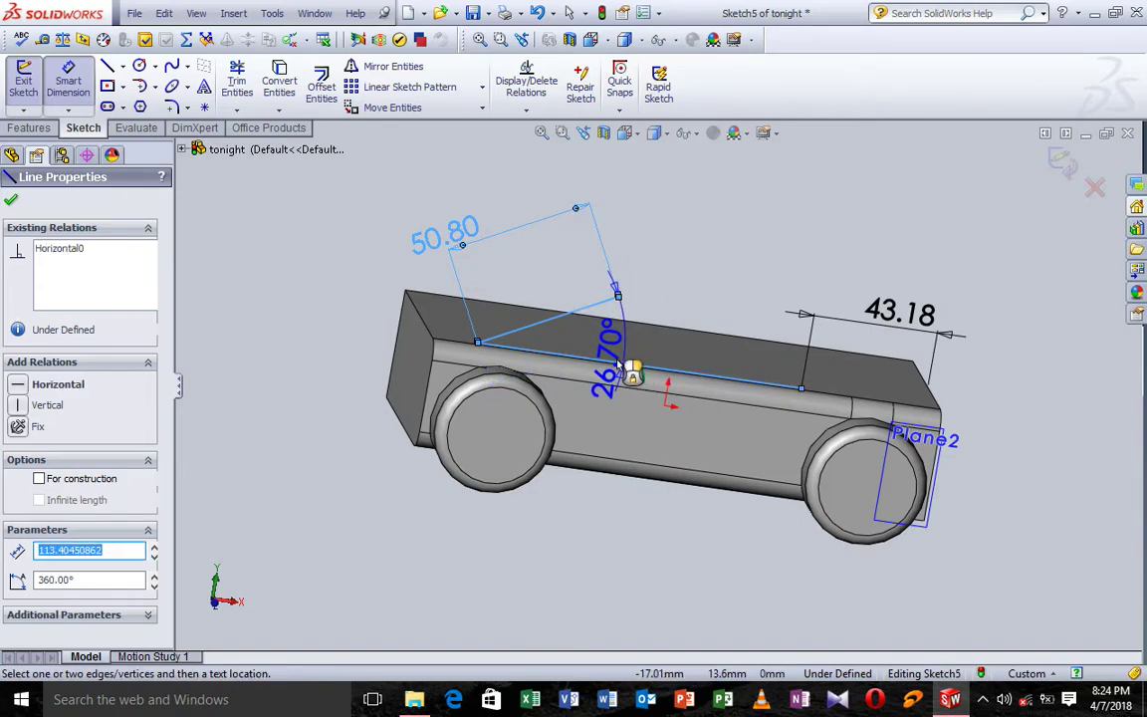
click(617, 368)
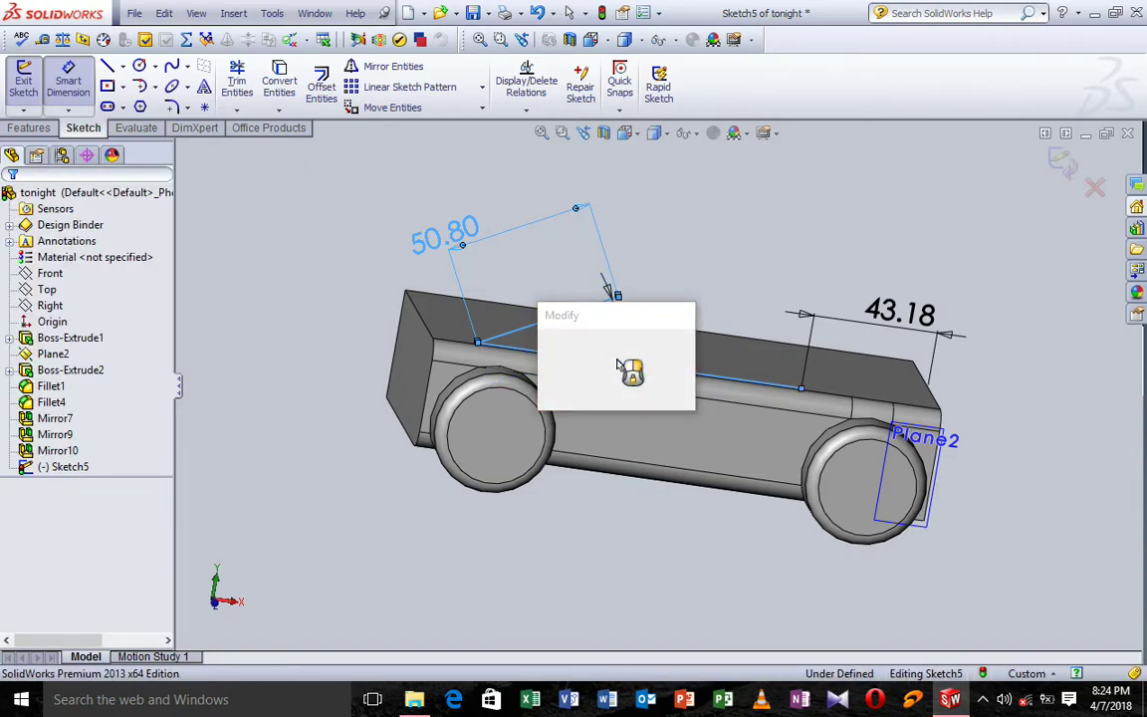
text(25)
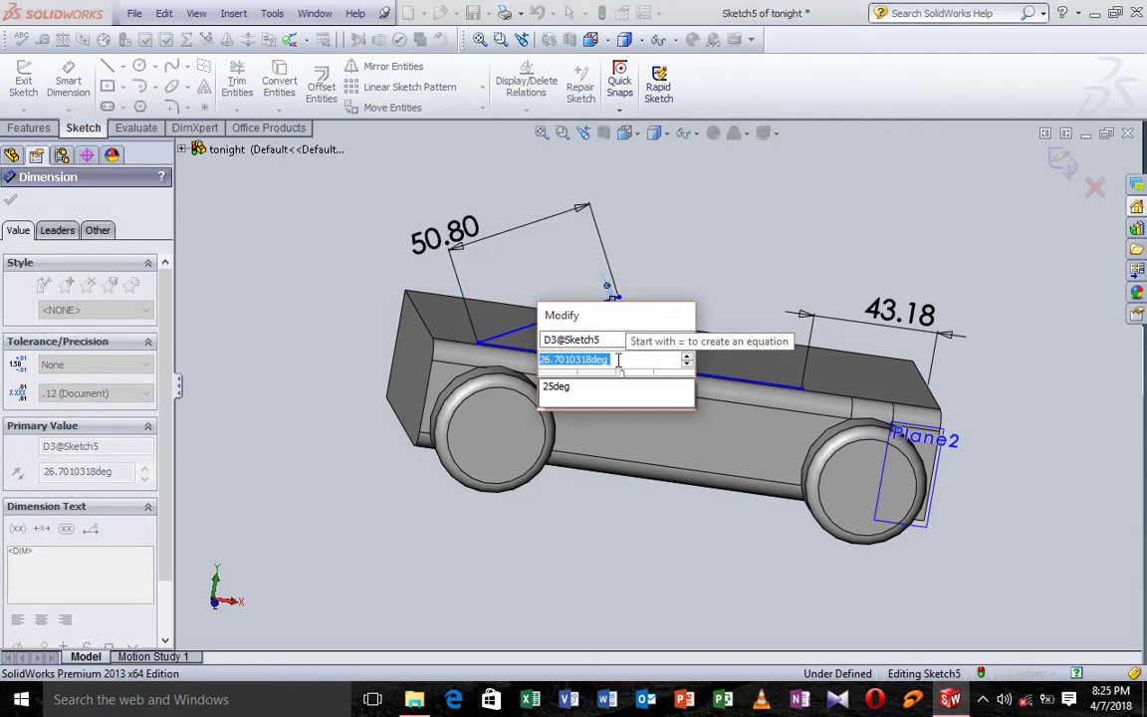
click(629, 386)
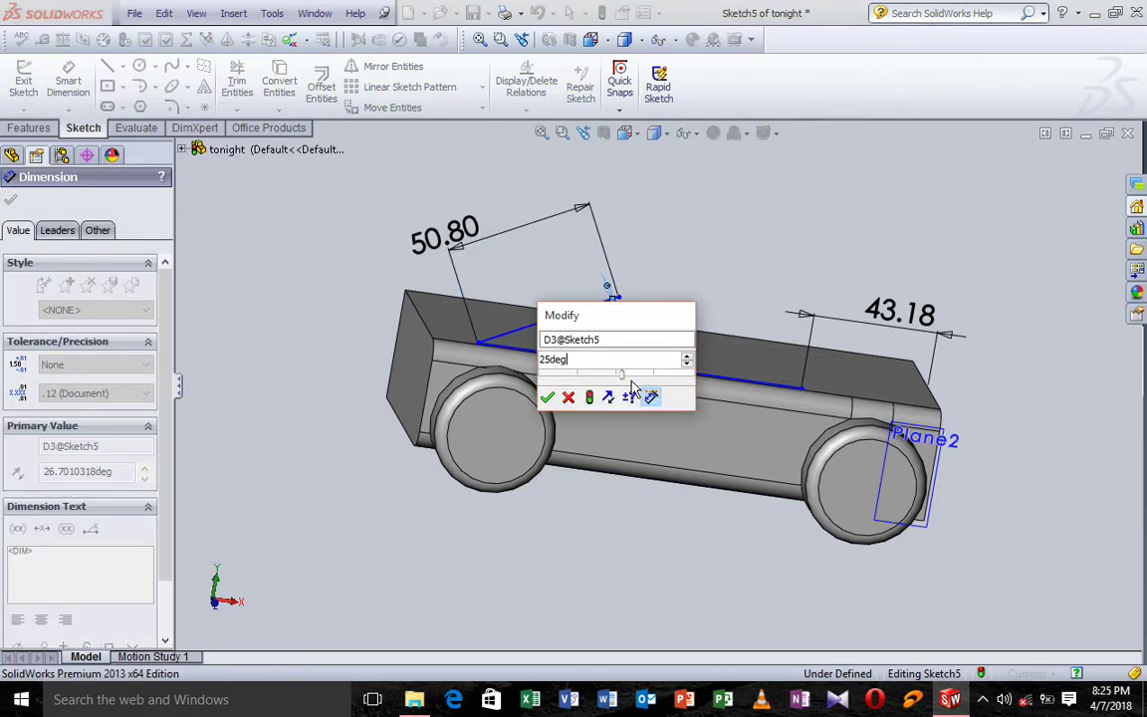
click(548, 398)
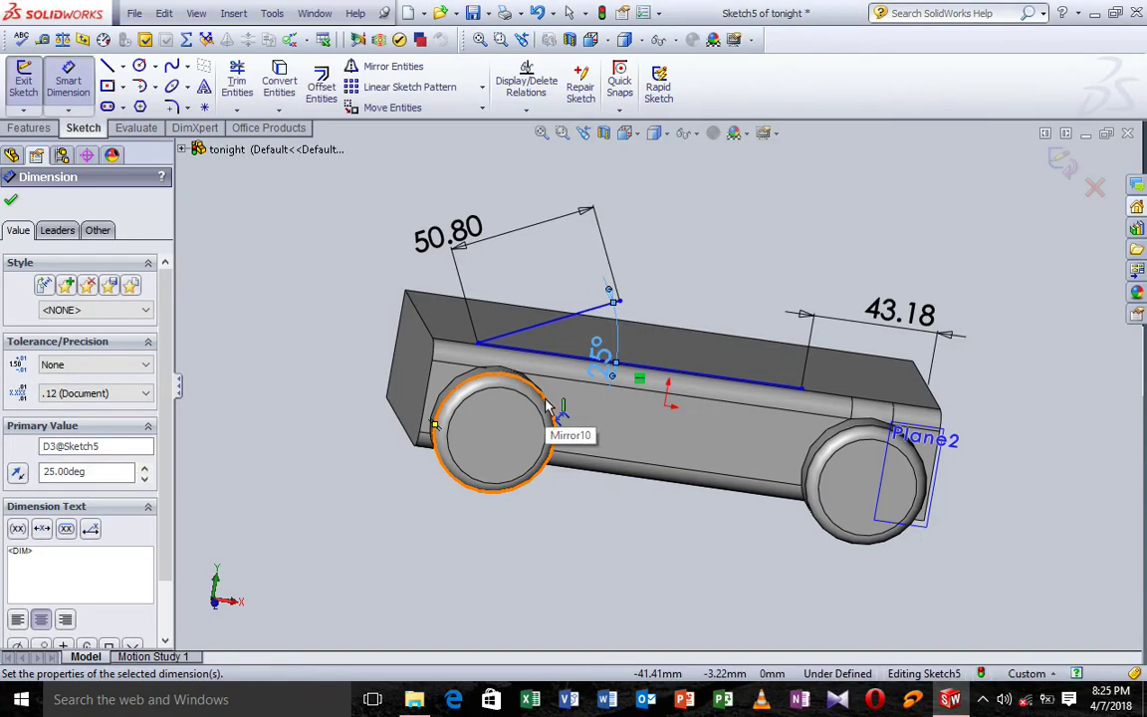
key(Escape)
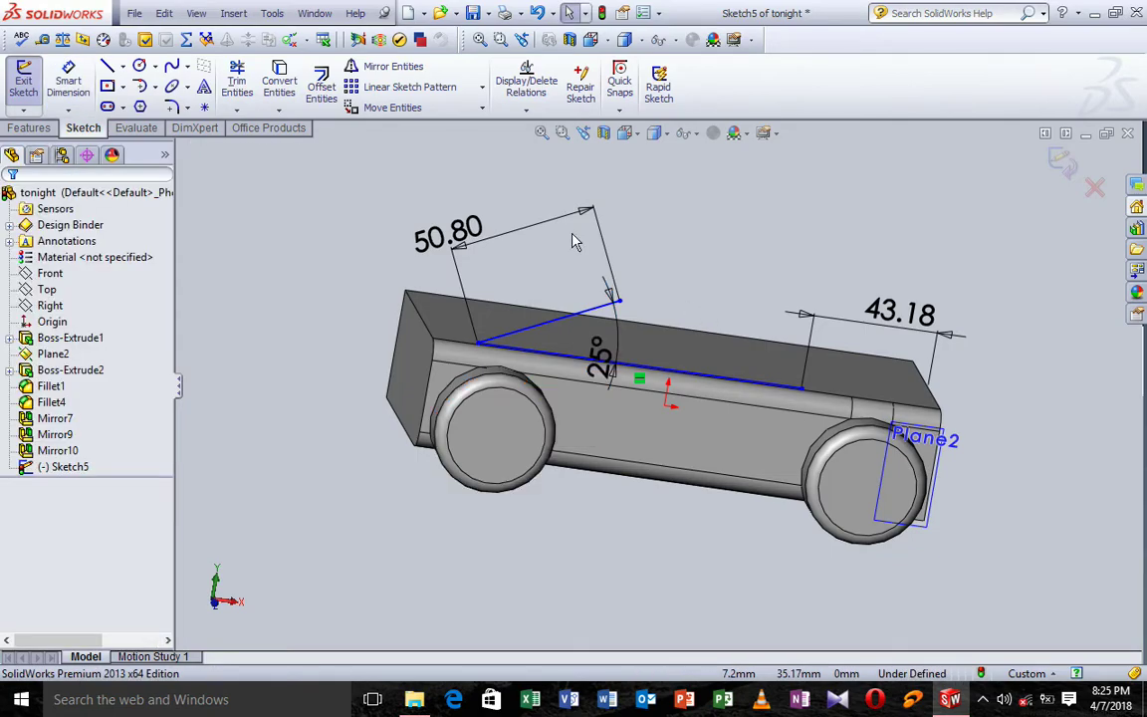
- Close the cabin profile with a tangent arc from the inclined line's upper end to the base line's Plane2-side endpoint
click(141, 86)
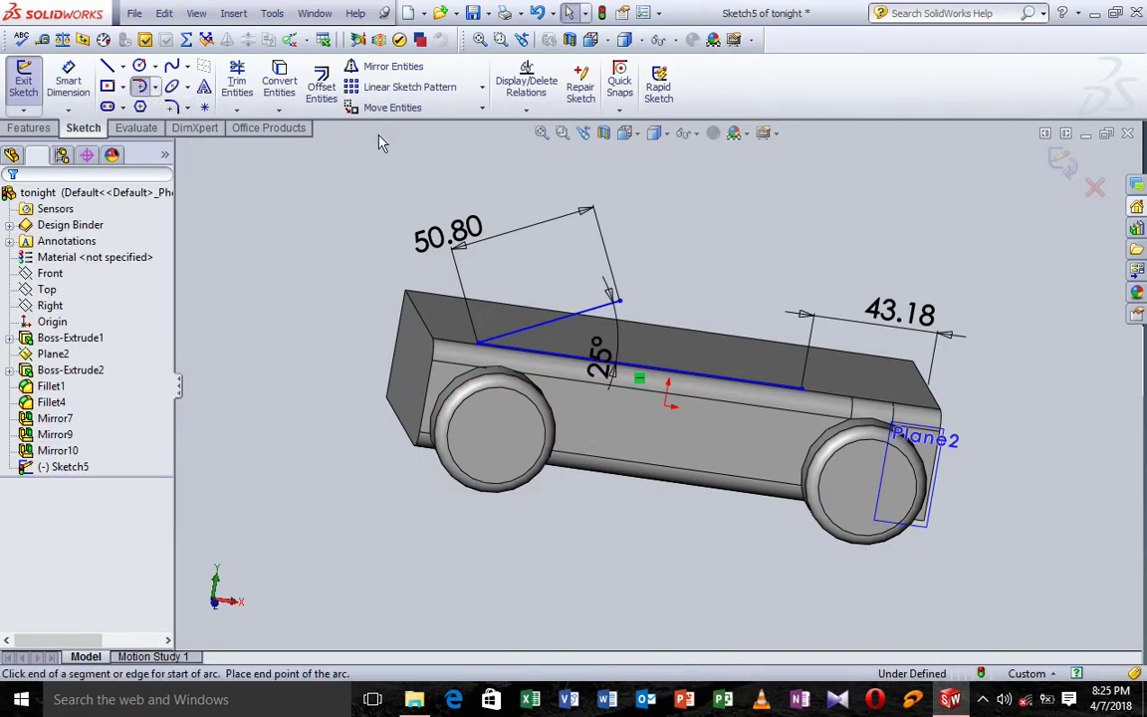
click(618, 301)
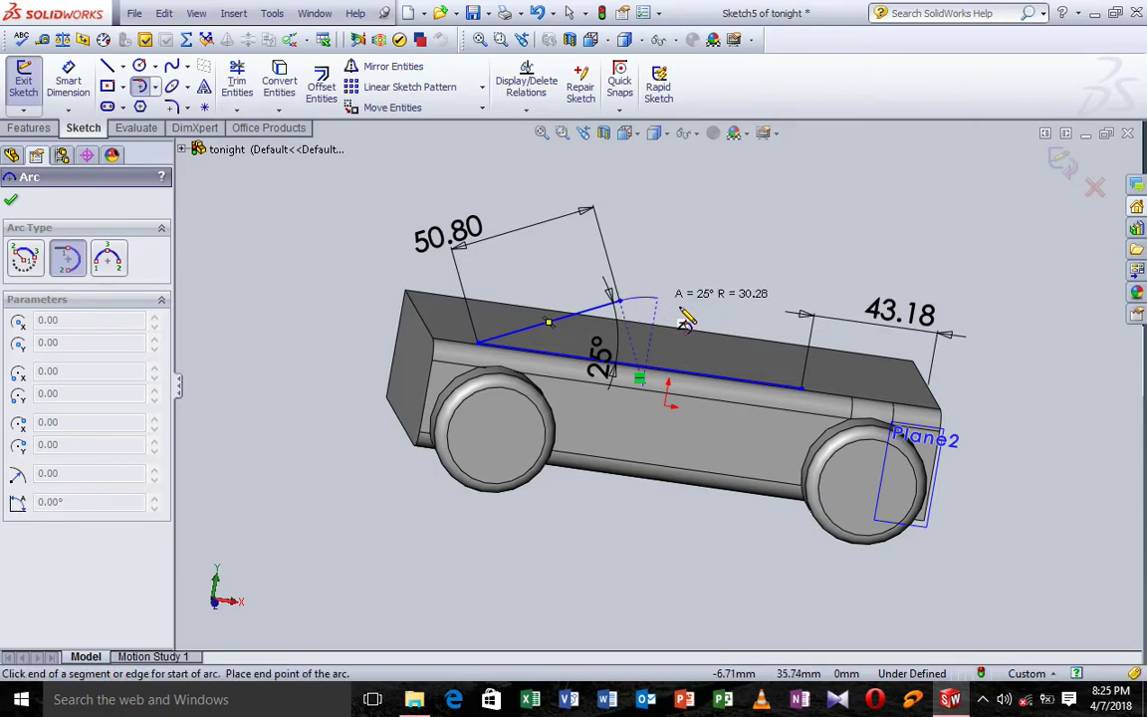
click(803, 389)
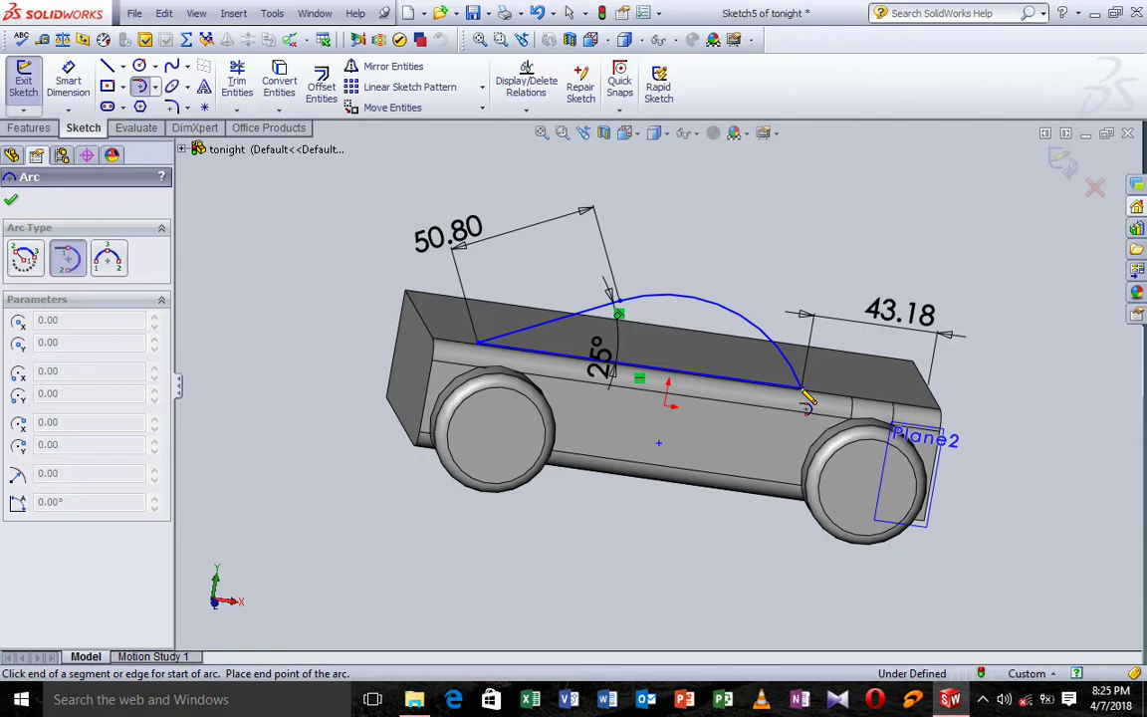
key(Escape)
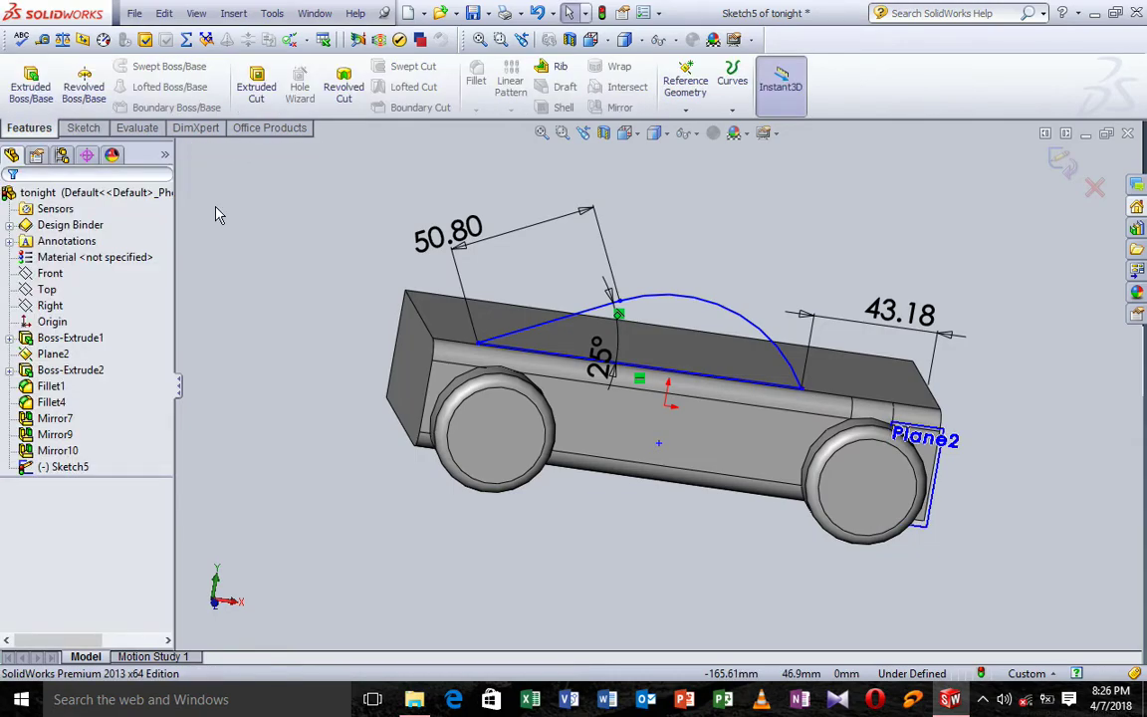
- Extrude the cabin profile 2.25 in with the Mid Plane end condition, merged with the body
click(33, 92)
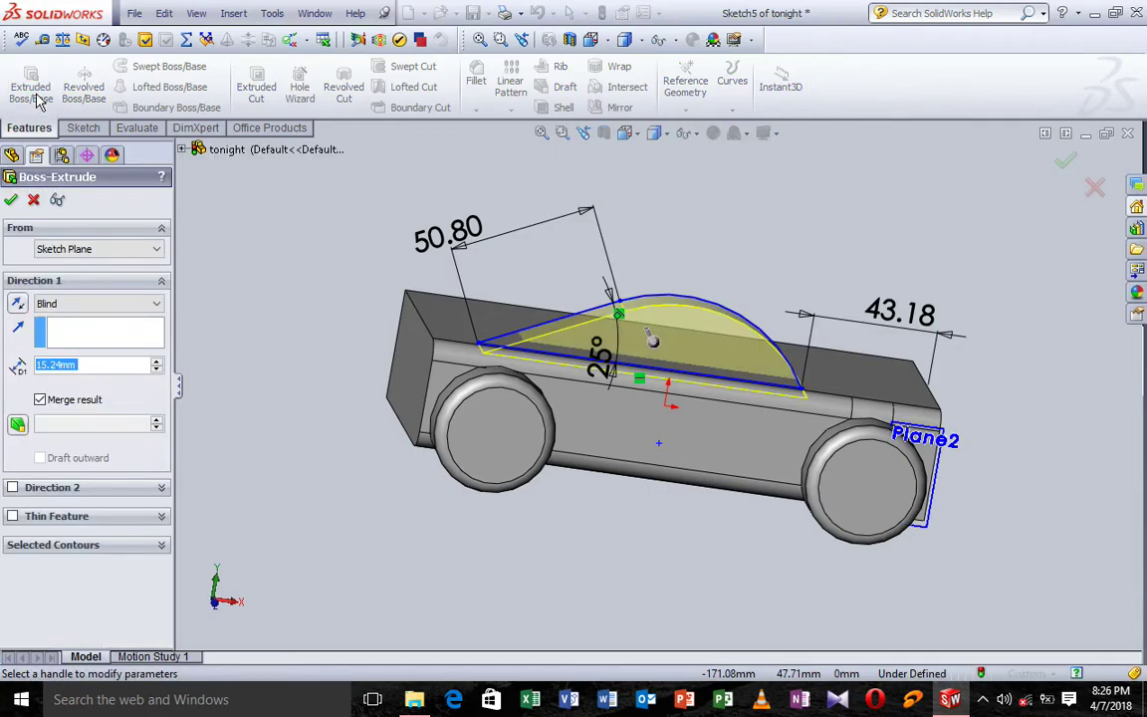
click(134, 305)
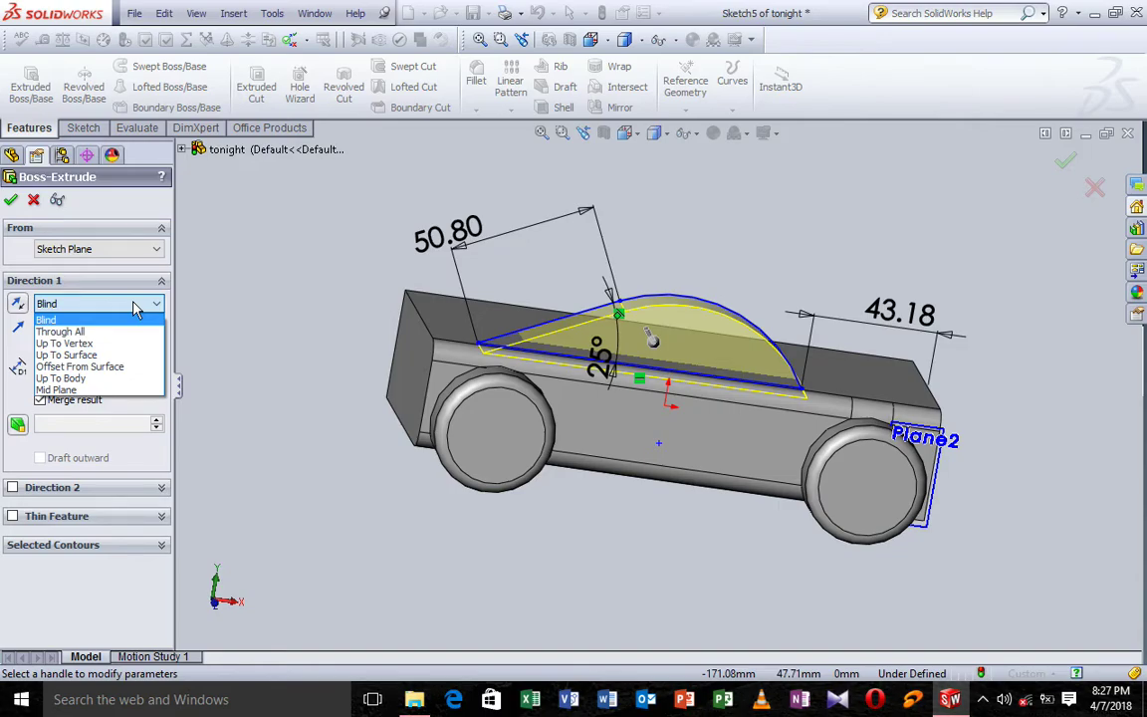
click(88, 392)
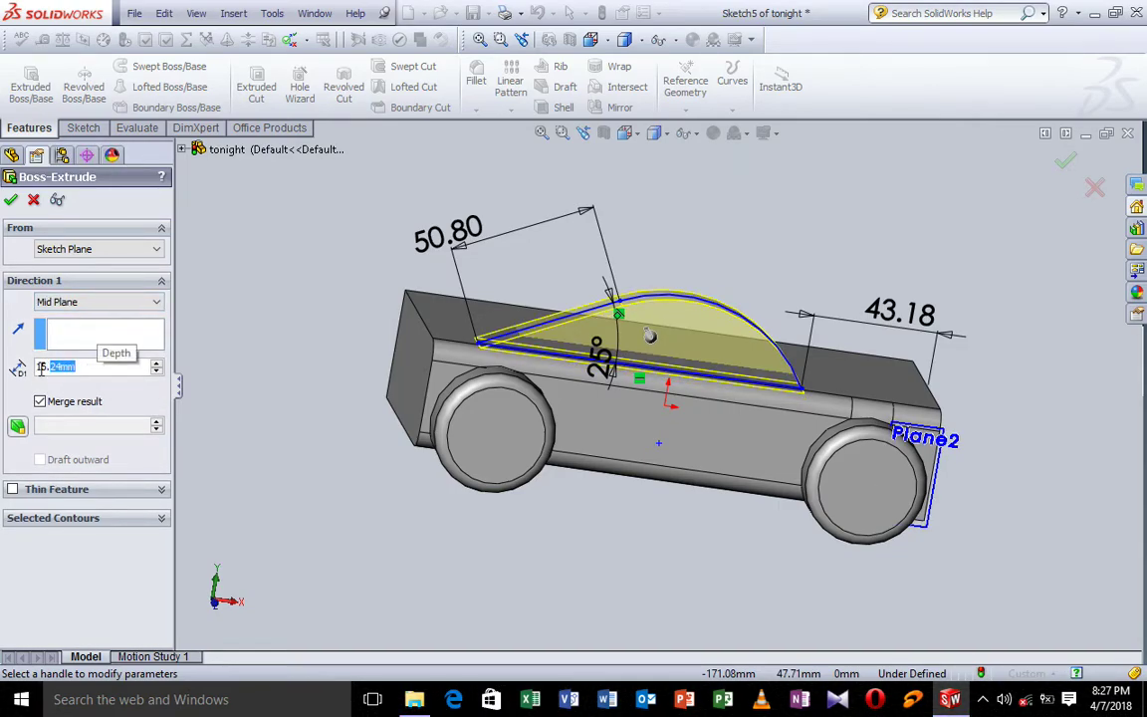
key(BackSpace)
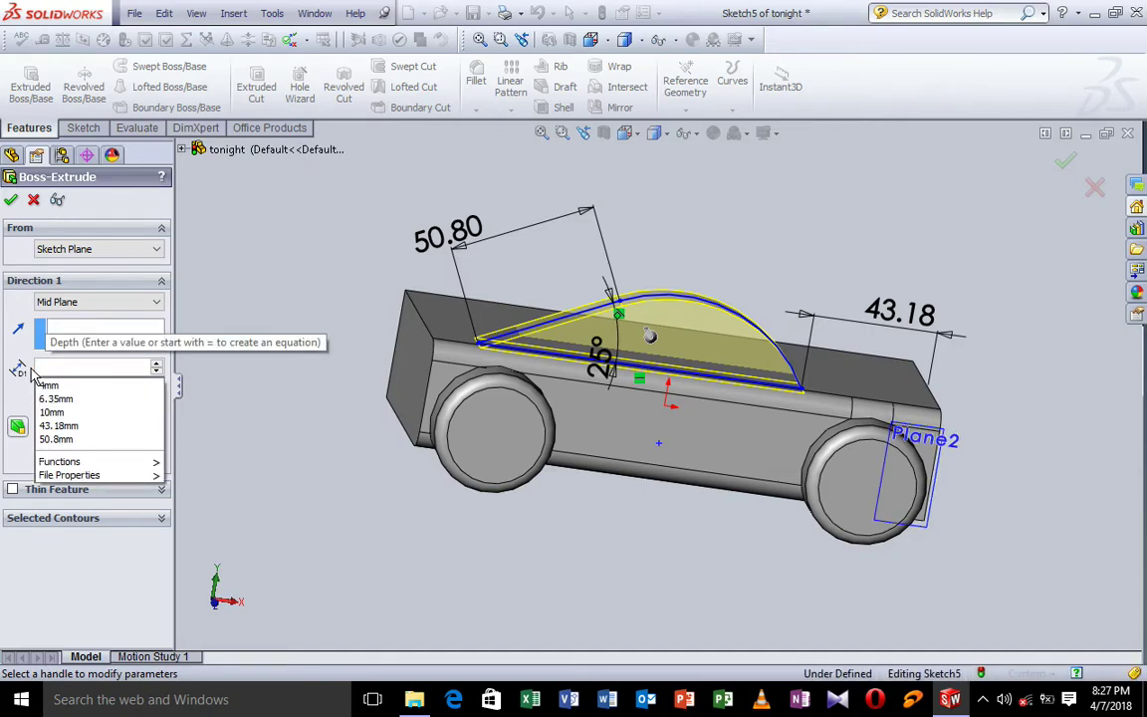
text(2.)
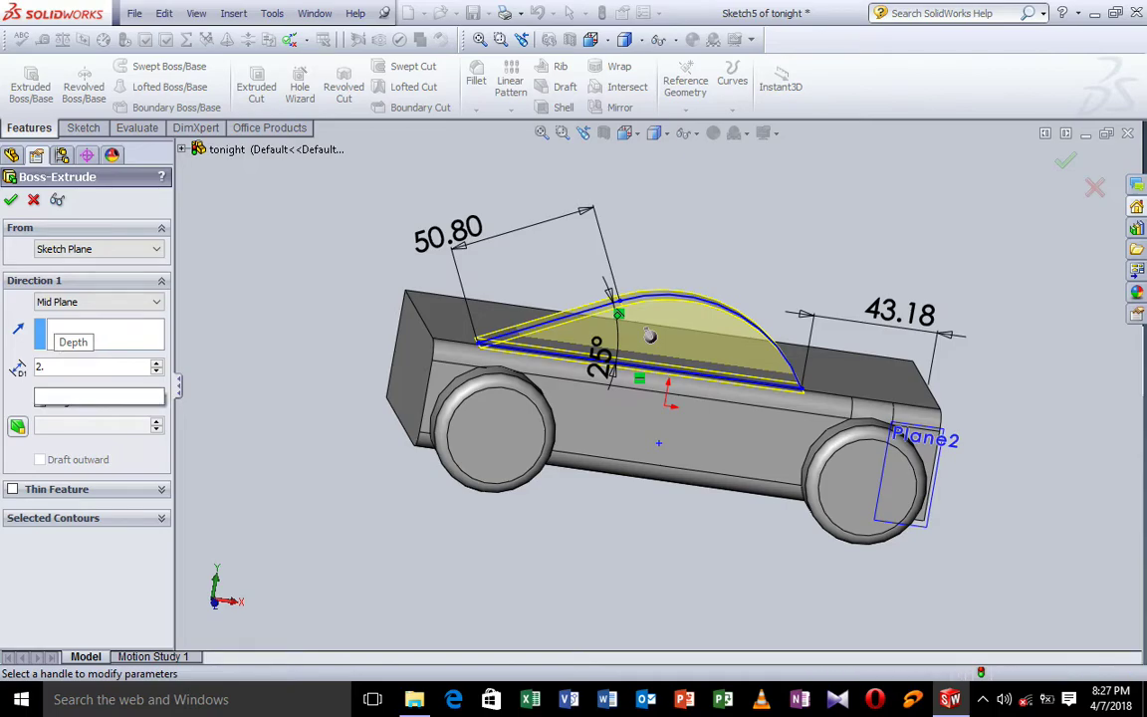
text(25in)
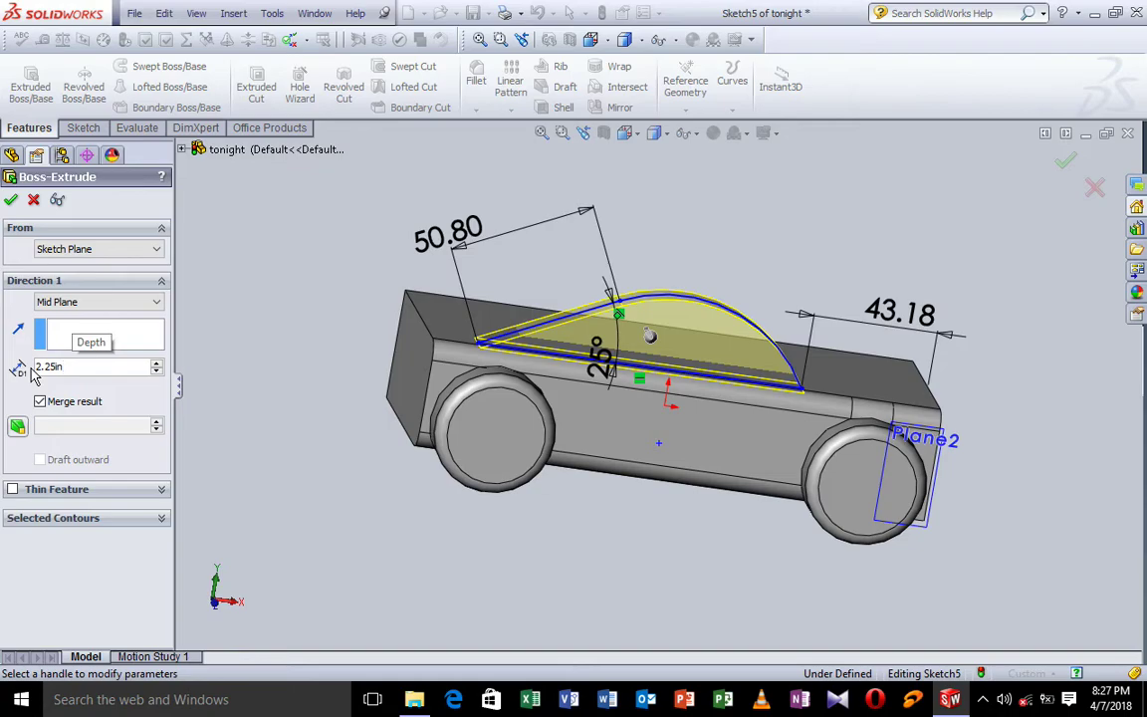
key(Return)
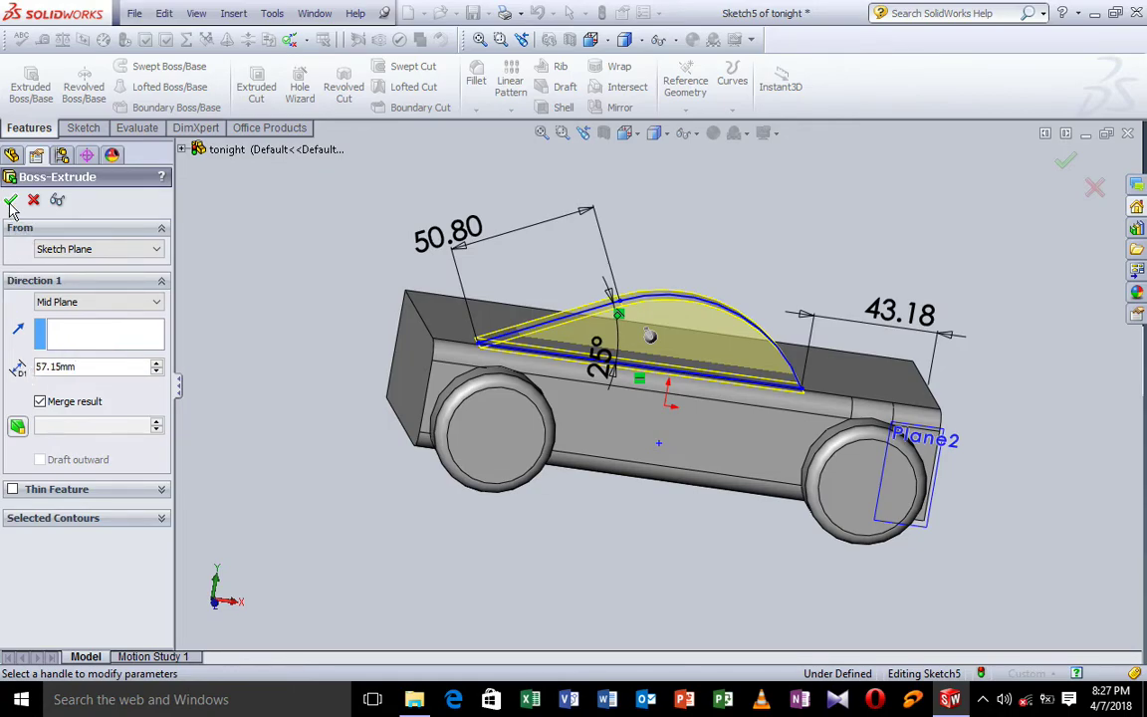
click(11, 201)
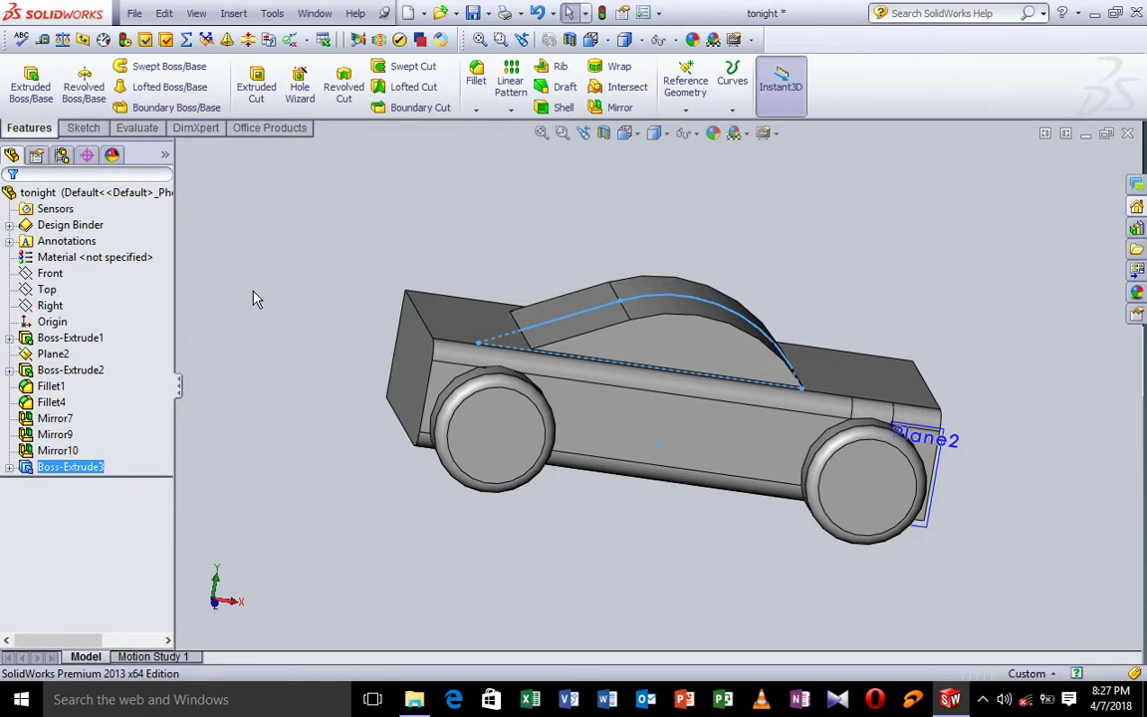
- Save the car part with the extruded cabin
key(Left)
key(Left)
key(Left)
key(Left)
key(Left)
key(Left)
key(Left)
key(Left)
key(Left)
key(Left)
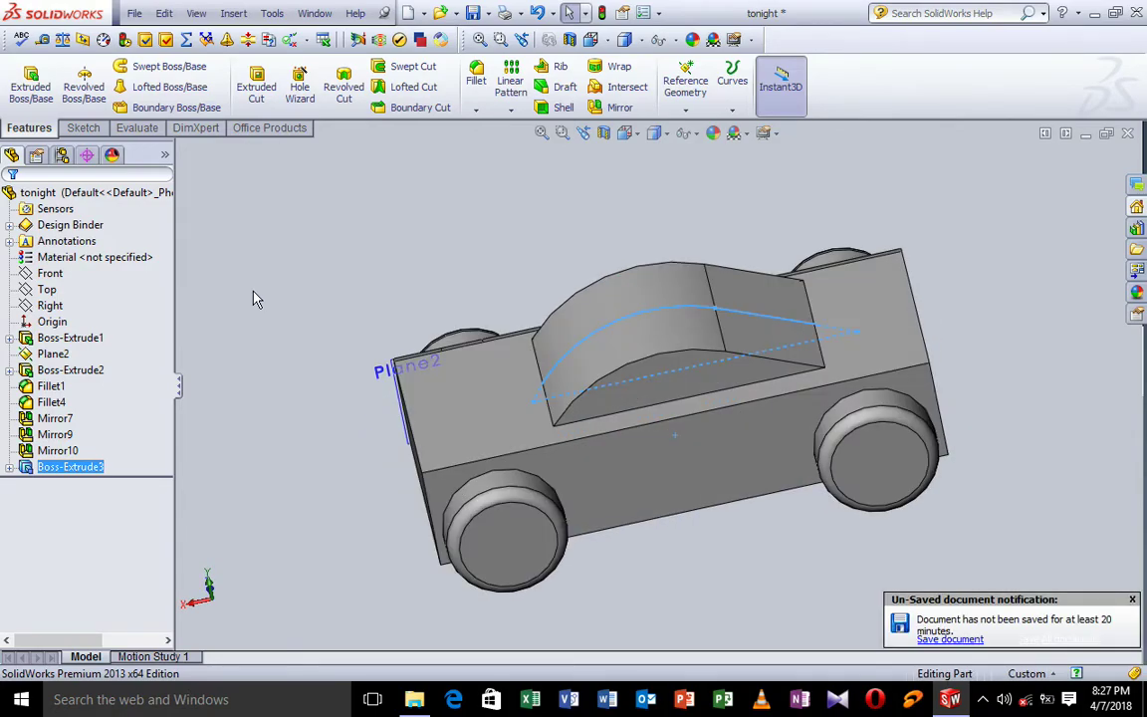
key(Up)
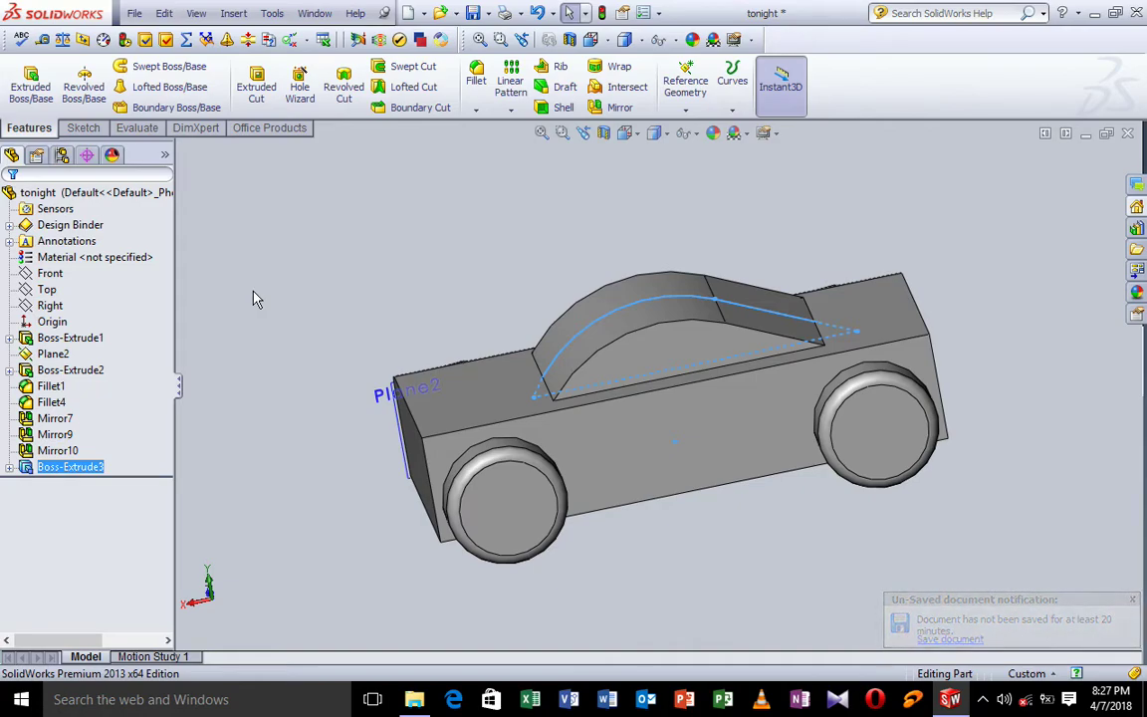
click(472, 15)
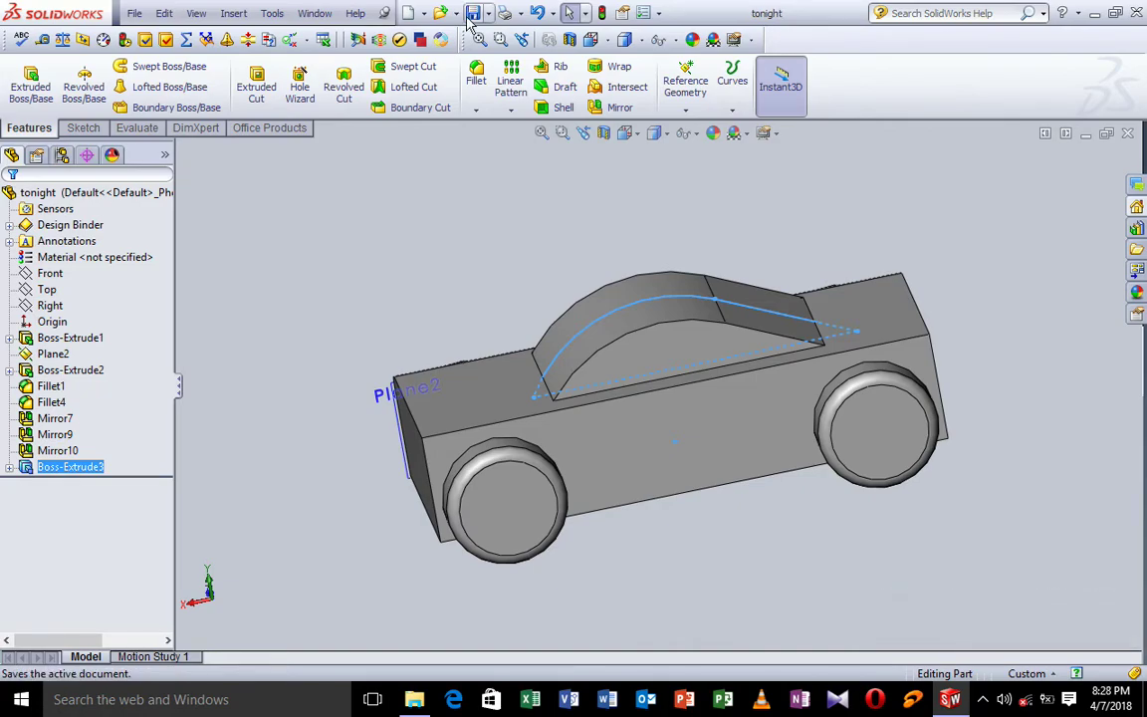
- Fillet the two curved side edges of the cabin roof with a 0.35 in radius and tangent propagation
click(475, 81)
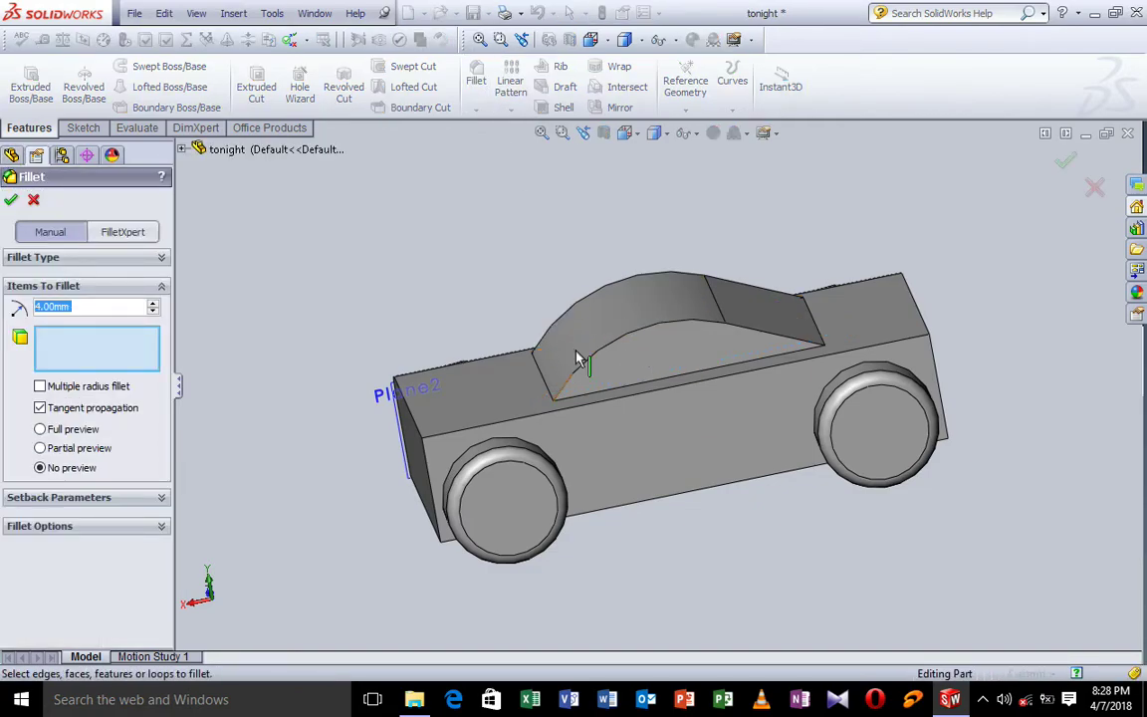
click(616, 343)
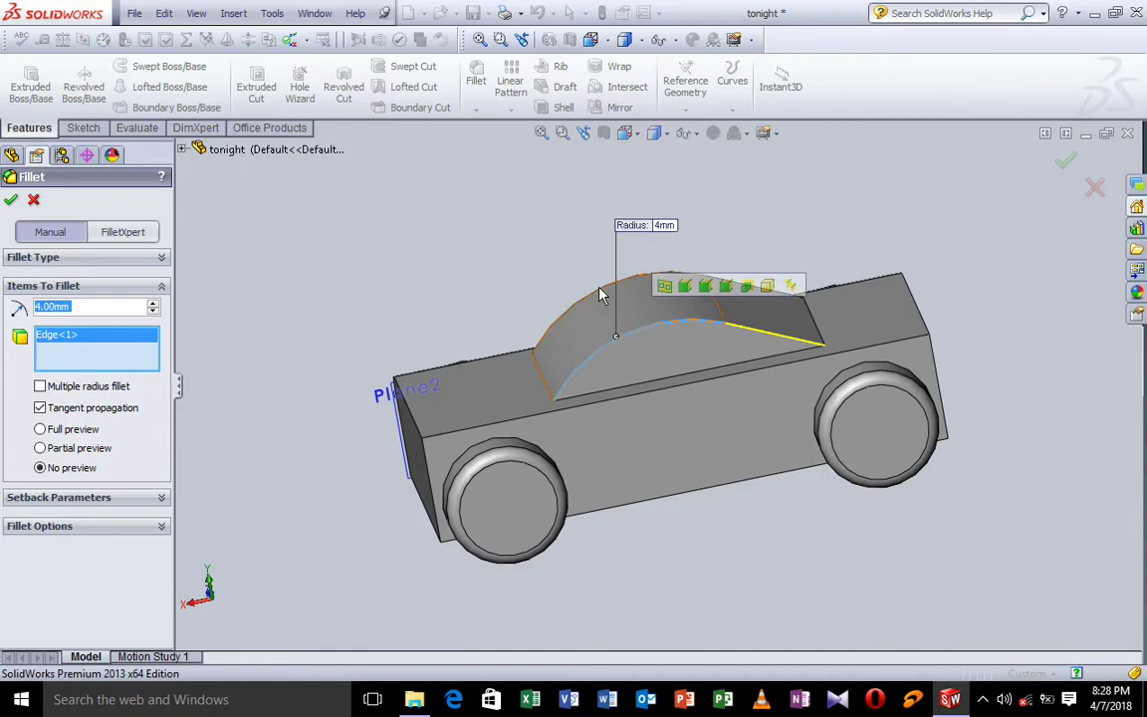
click(599, 295)
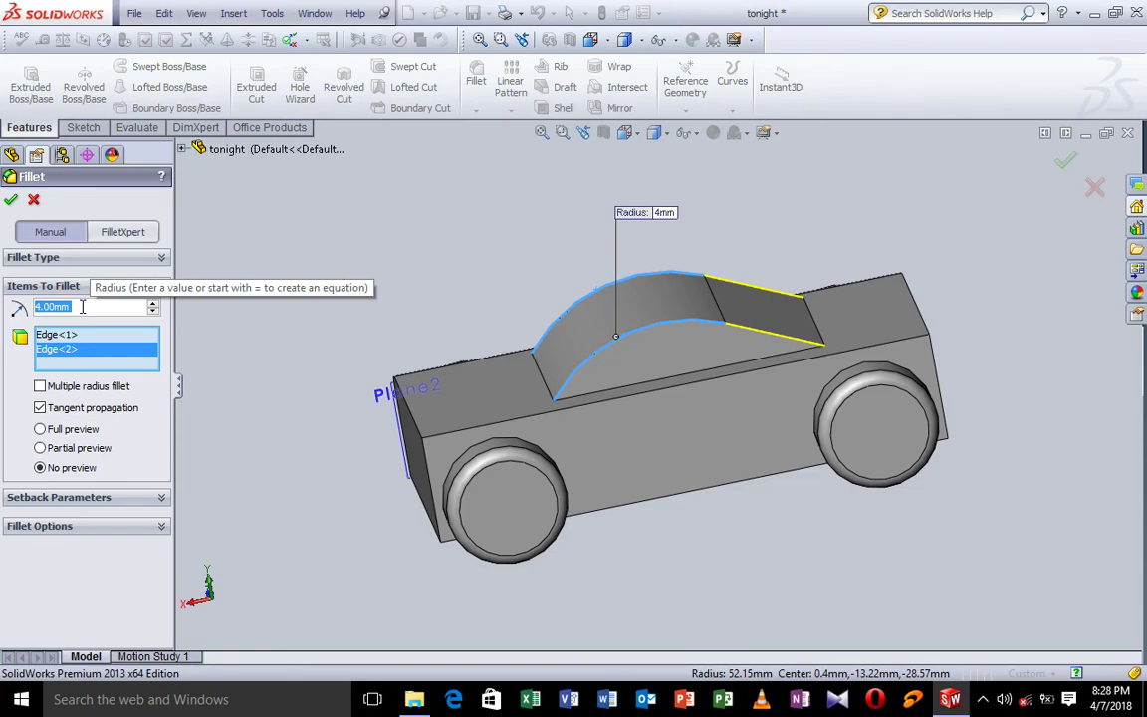
text(0.)
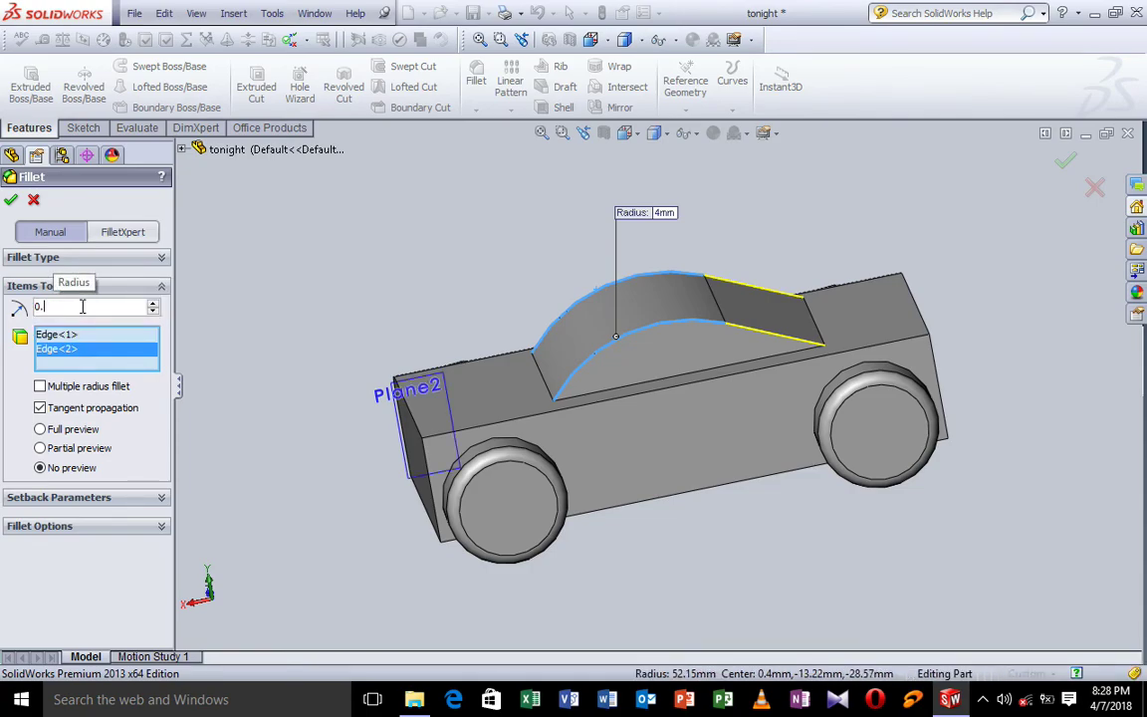
text(35in)
click(10, 202)
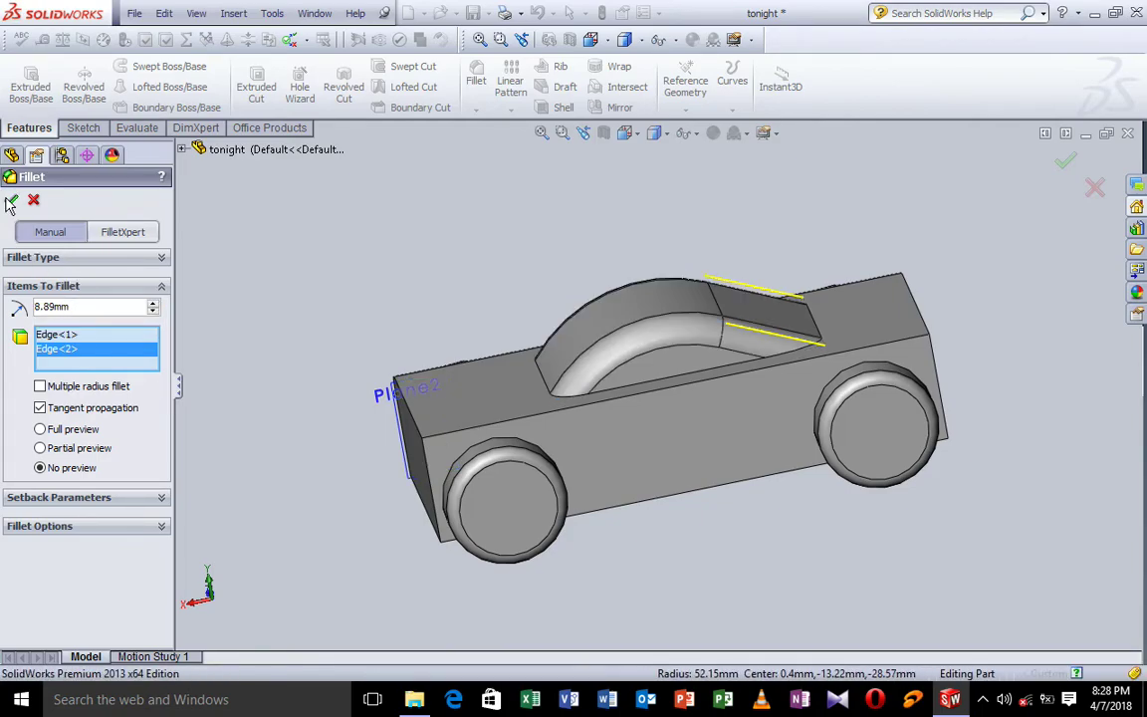
- Examine the filleted cabin, body and wheels of the car from all sides
key(Up)
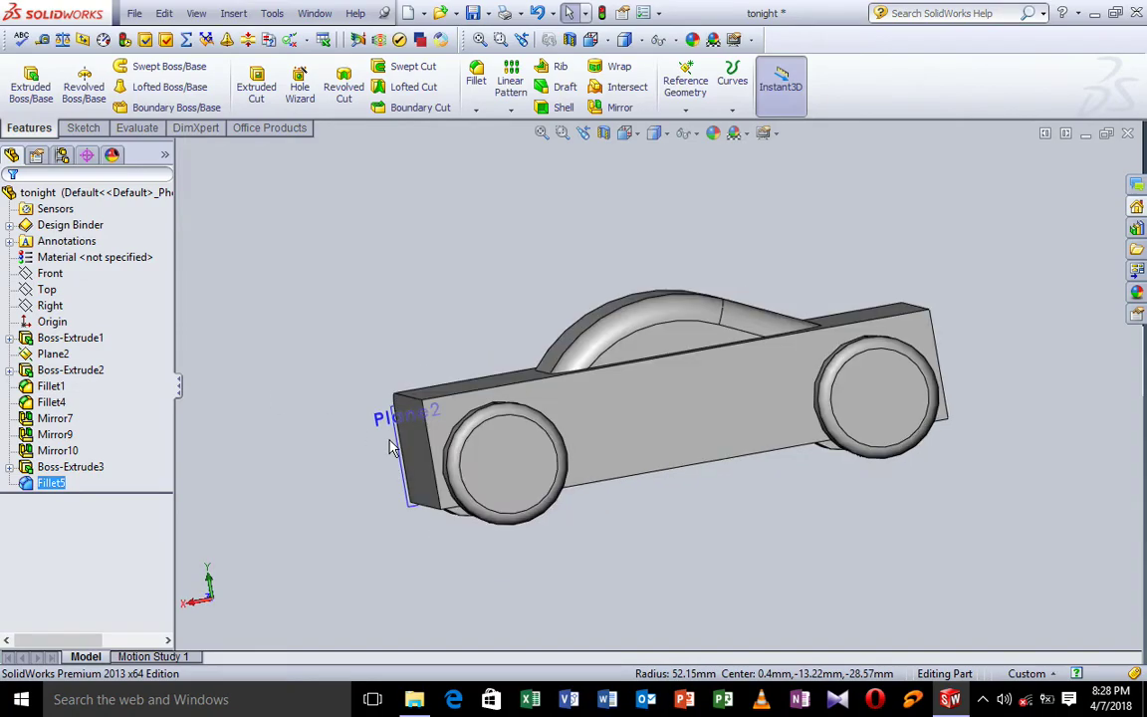
key(Down)
key(Down)
key(Down)
key(Down)
key(Down)
key(Down)
key(Down)
key(Down)
key(Down)
key(Down)
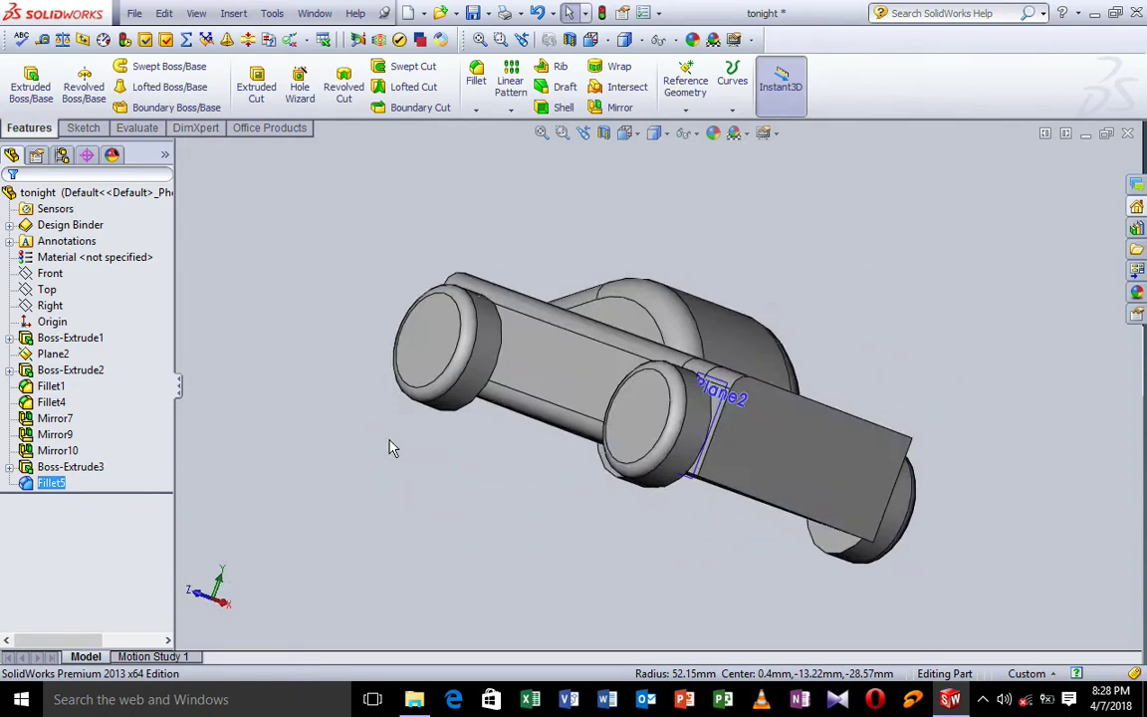
key(Down)
key(Down)
key(Down)
key(Down)
key(Down)
key(Down)
key(Down)
key(Down)
key(Down)
key(Down)
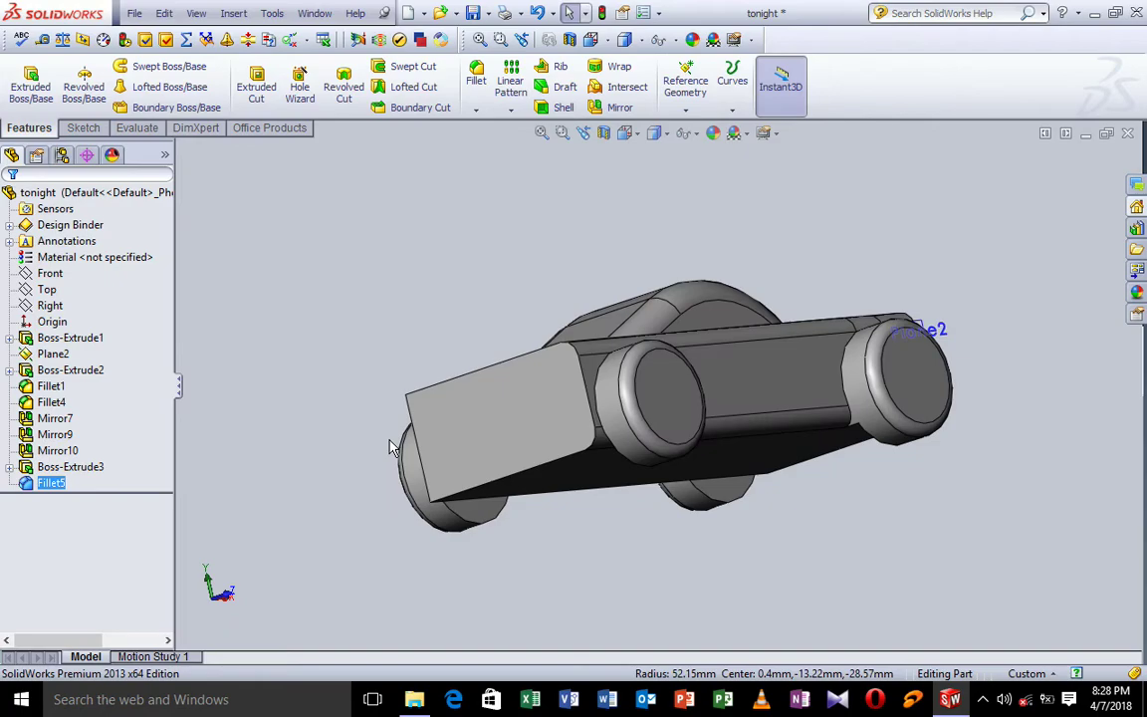
key(Down)
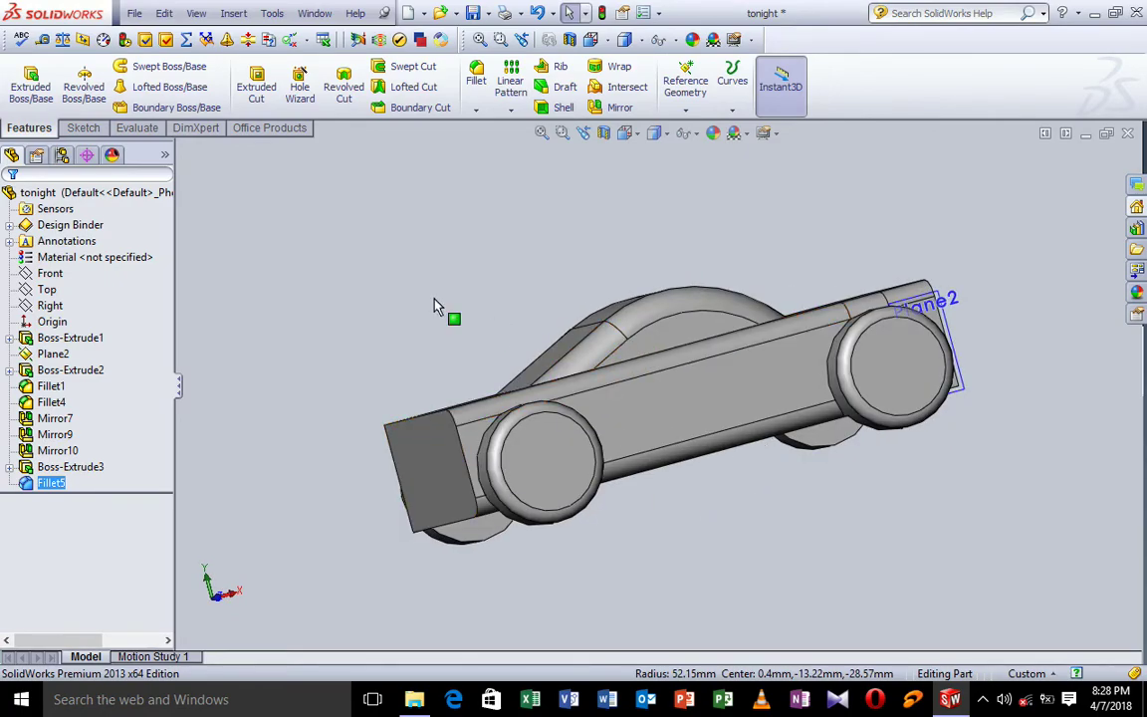
key(Down)
key(Down)
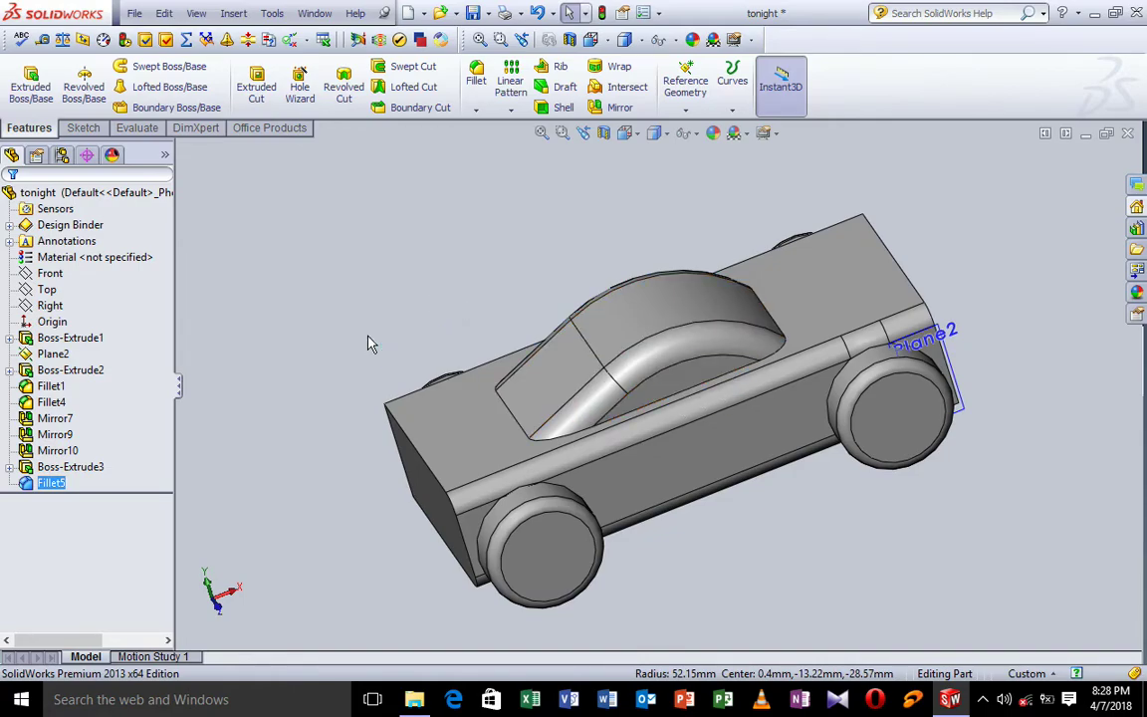
key(Up)
key(Up)
key(Down)
key(Down)
key(Down)
key(Down)
key(Down)
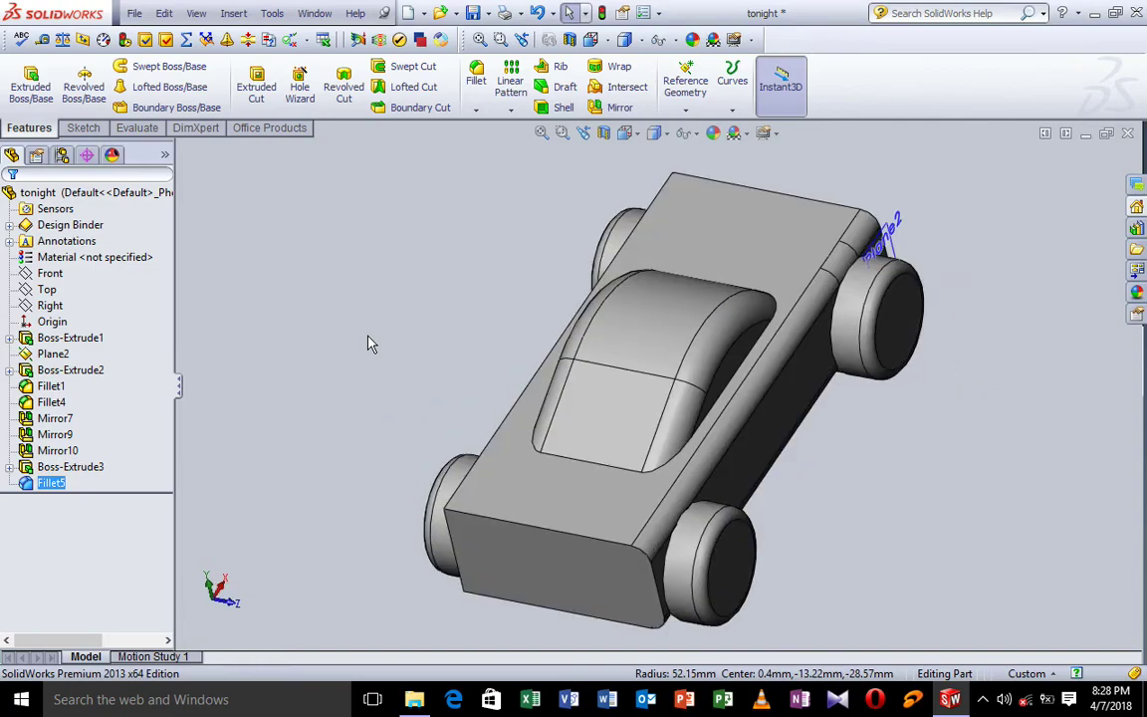
key(Up)
key(Up)
key(Up)
key(Down)
key(Down)
key(Down)
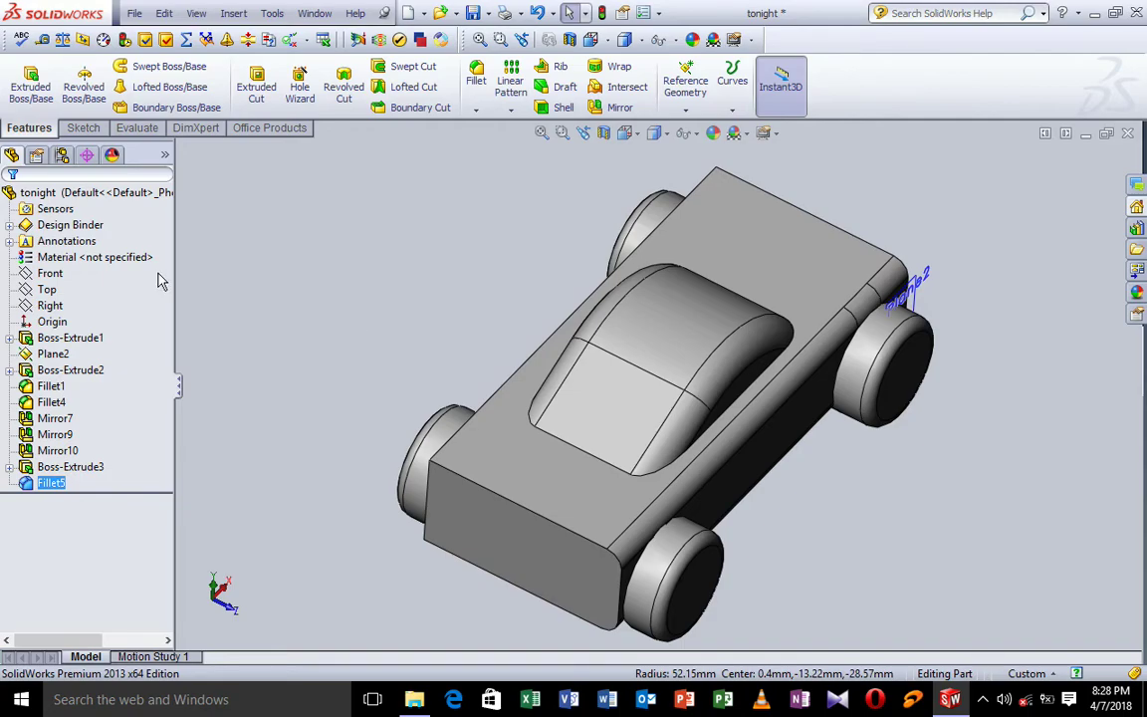
- Assign the material AISI 1020 Steel, Cold Rolled to the car part
click(67, 261)
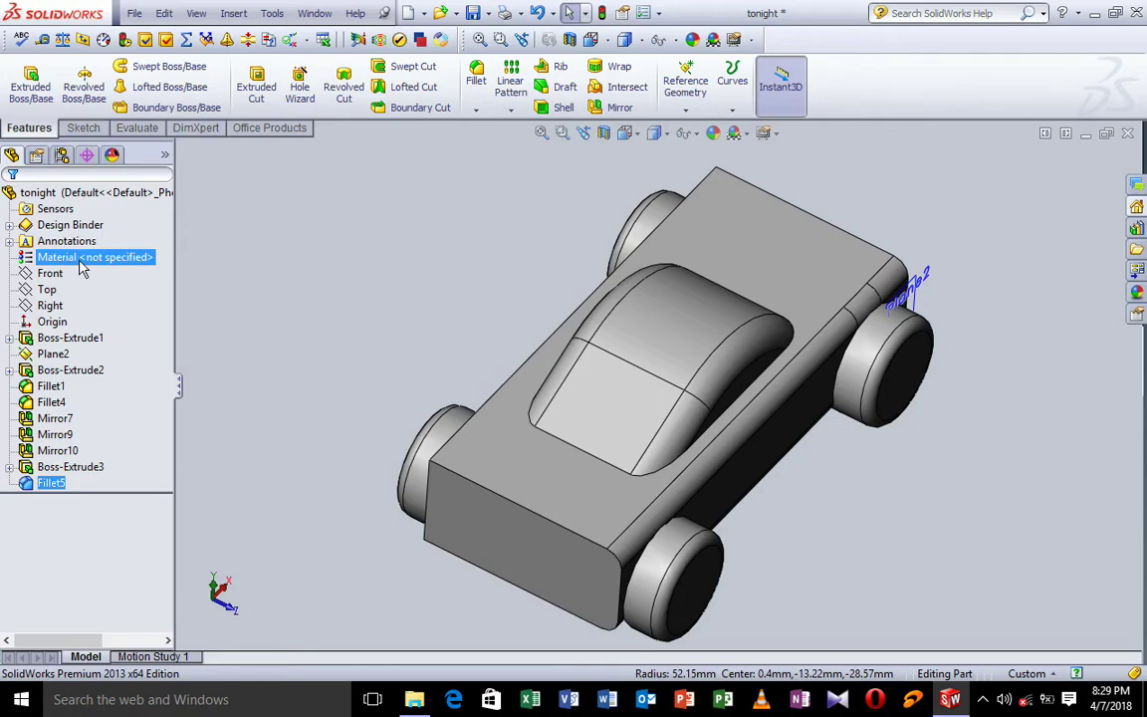
right_click(82, 269)
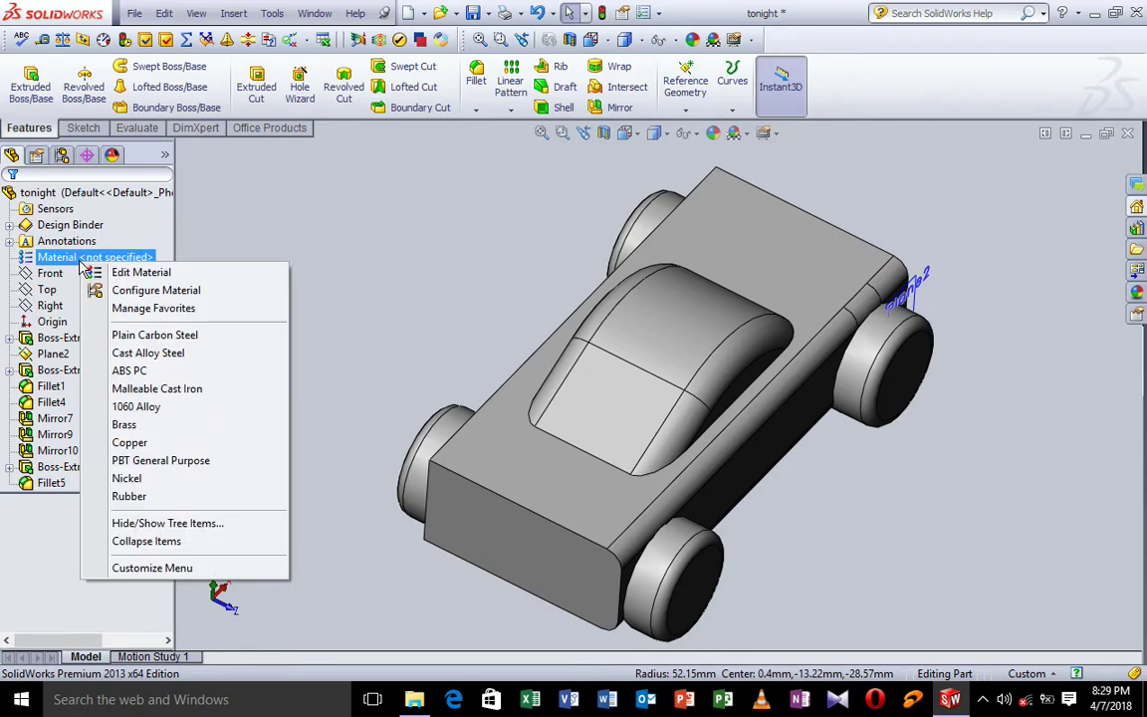
click(136, 276)
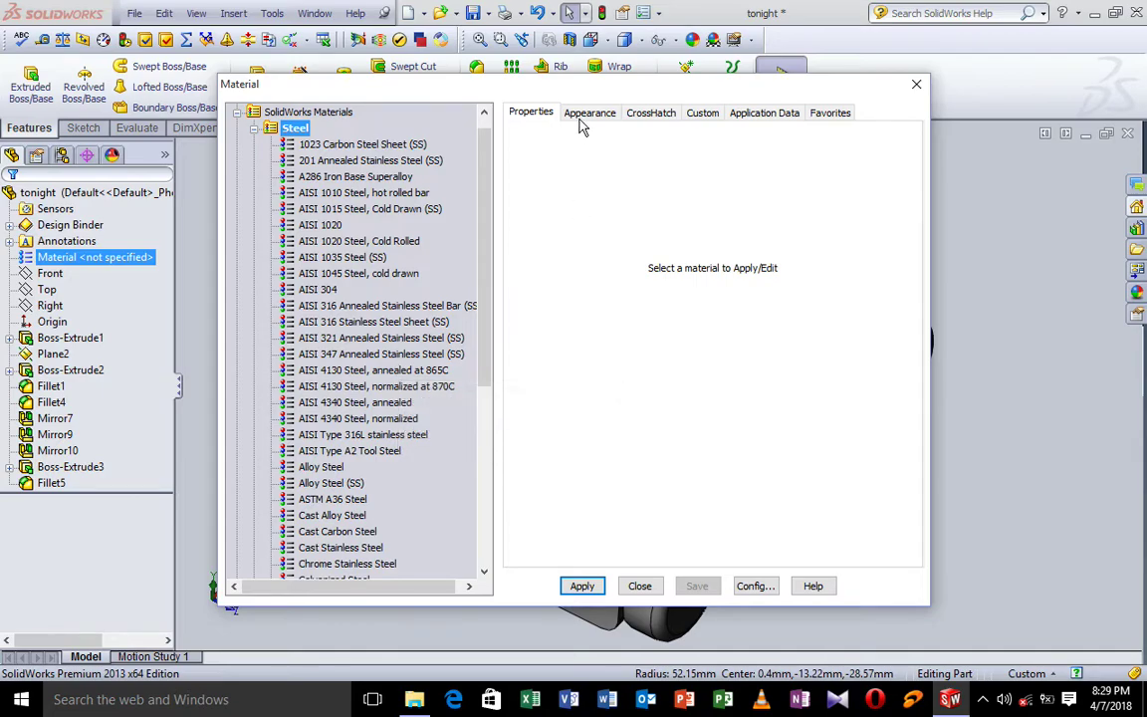
click(403, 274)
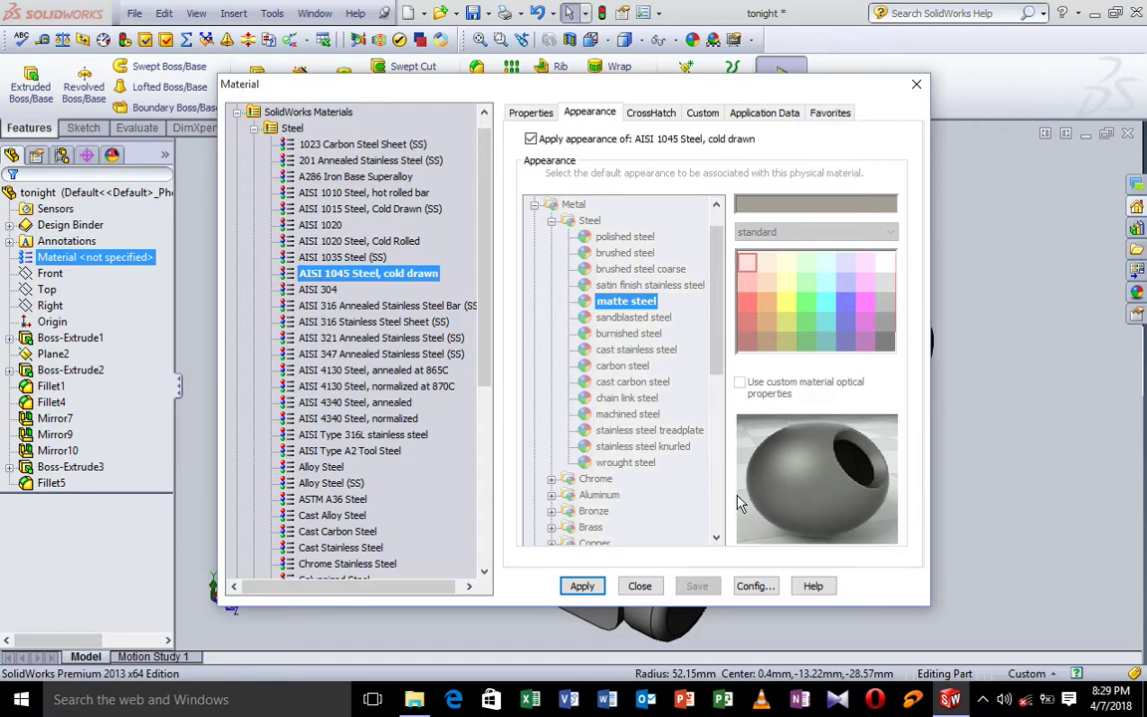
click(395, 323)
click(353, 305)
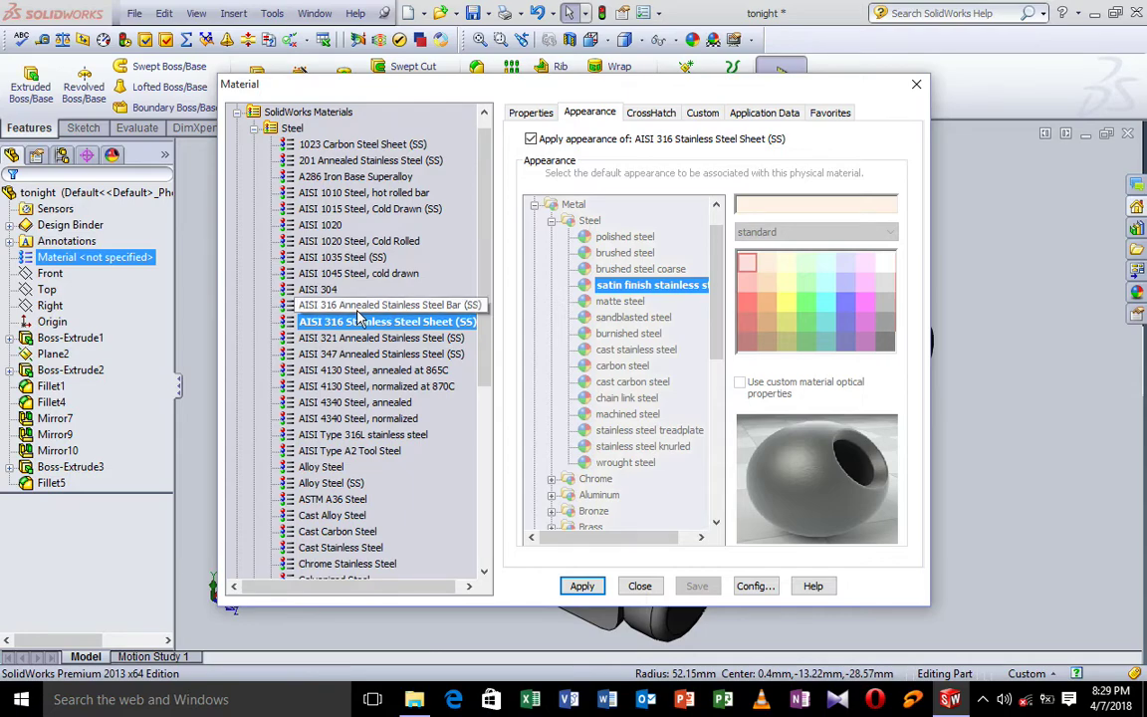
click(324, 244)
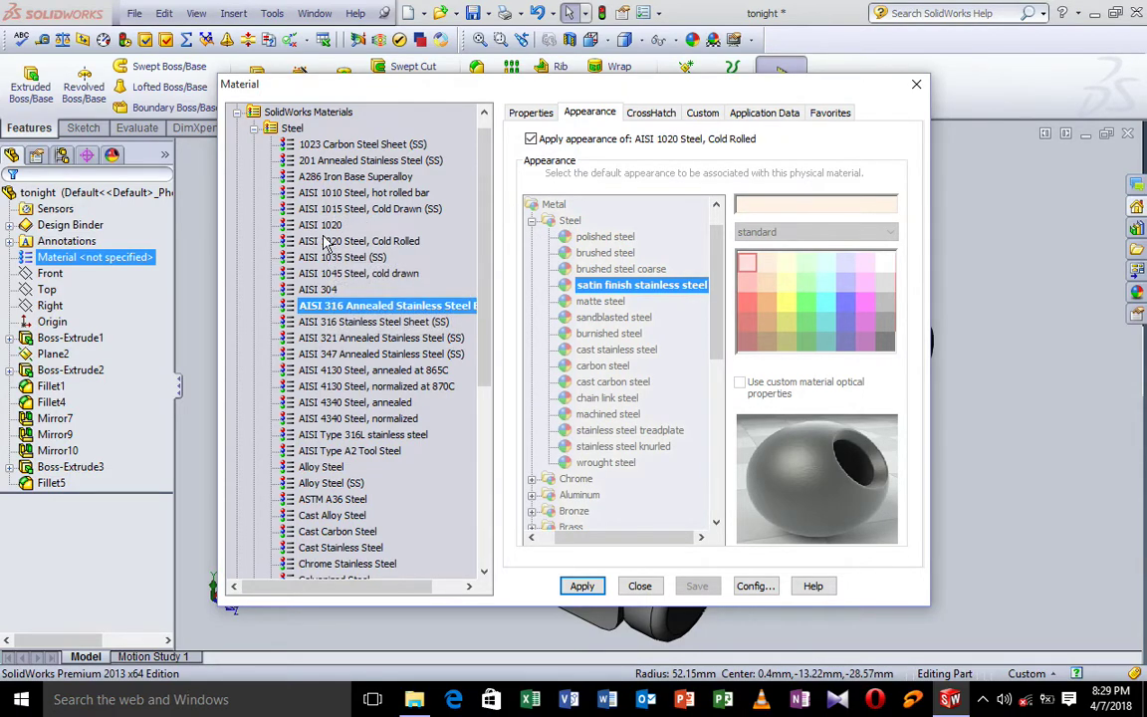
click(575, 589)
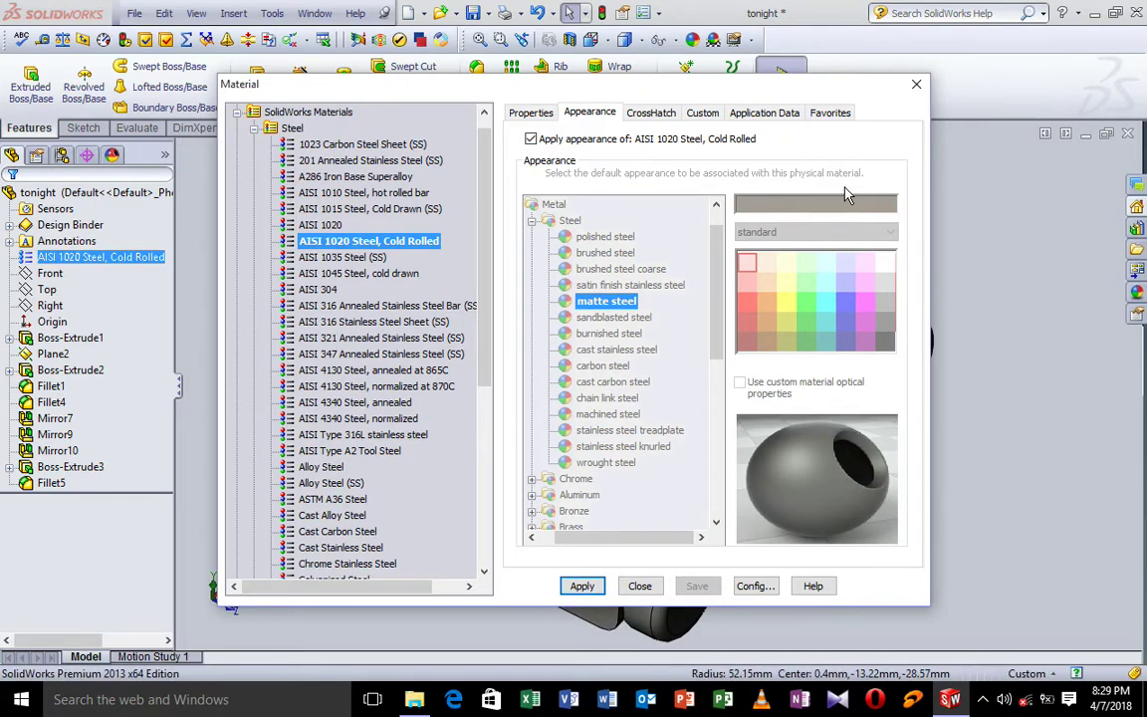
click(916, 84)
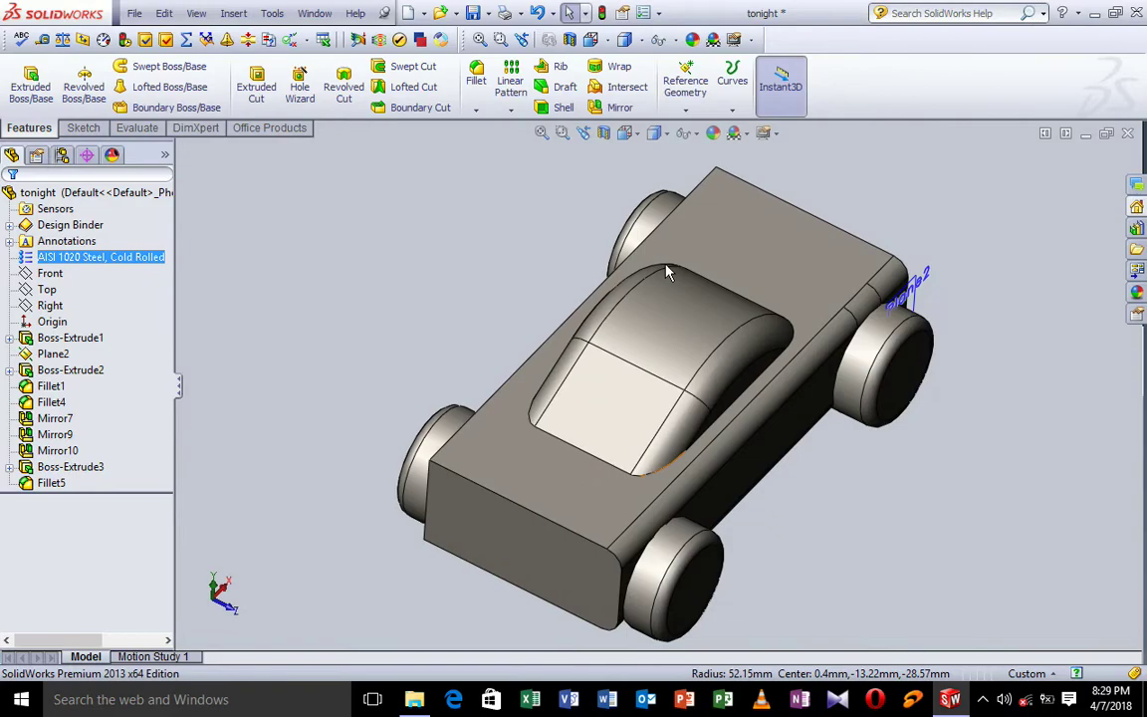
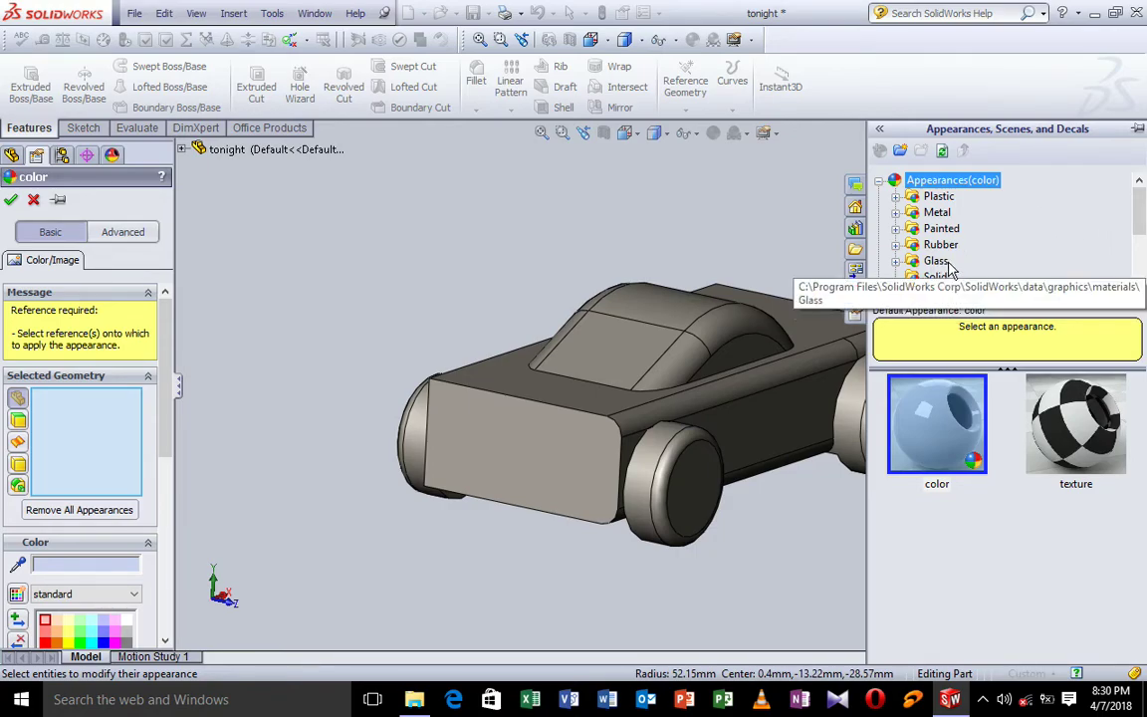
mouse_move(1142, 216)
mouse_down()
mouse_move(1143, 265)
mouse_move(1142, 227)
mouse_up()
click(926, 218)
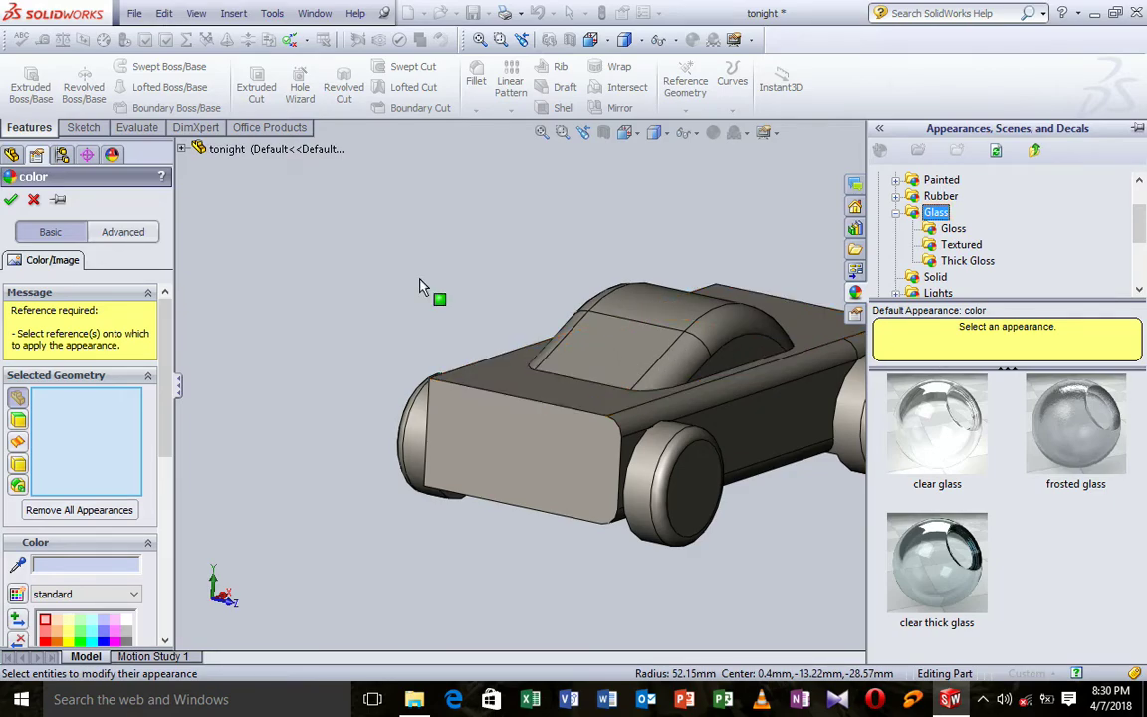
key(Escape)
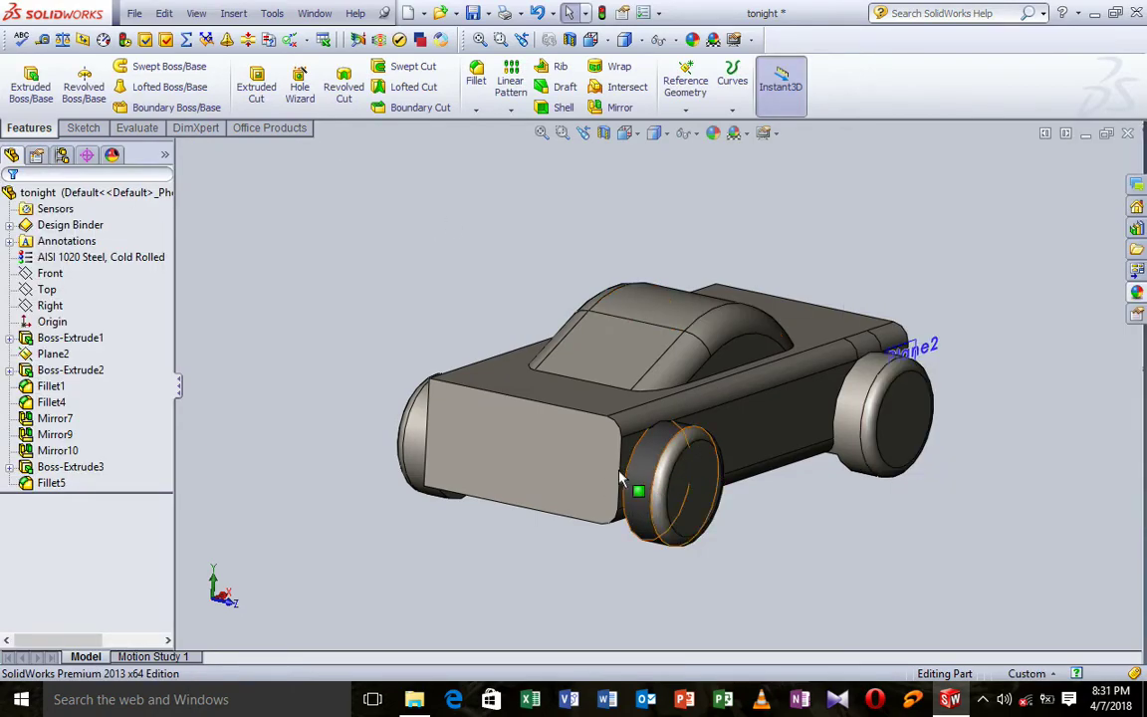
- Apply the reflective green glass appearance from the gloss glass category to the cabin's flat windshield face only
right_click(634, 335)
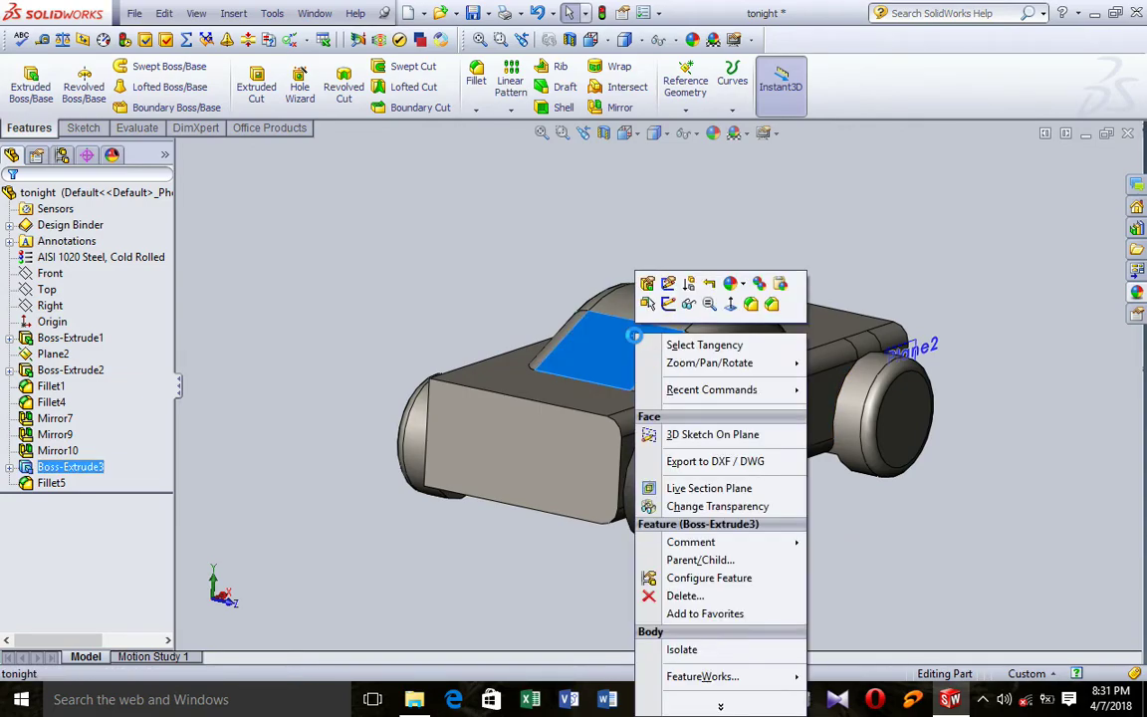
click(741, 288)
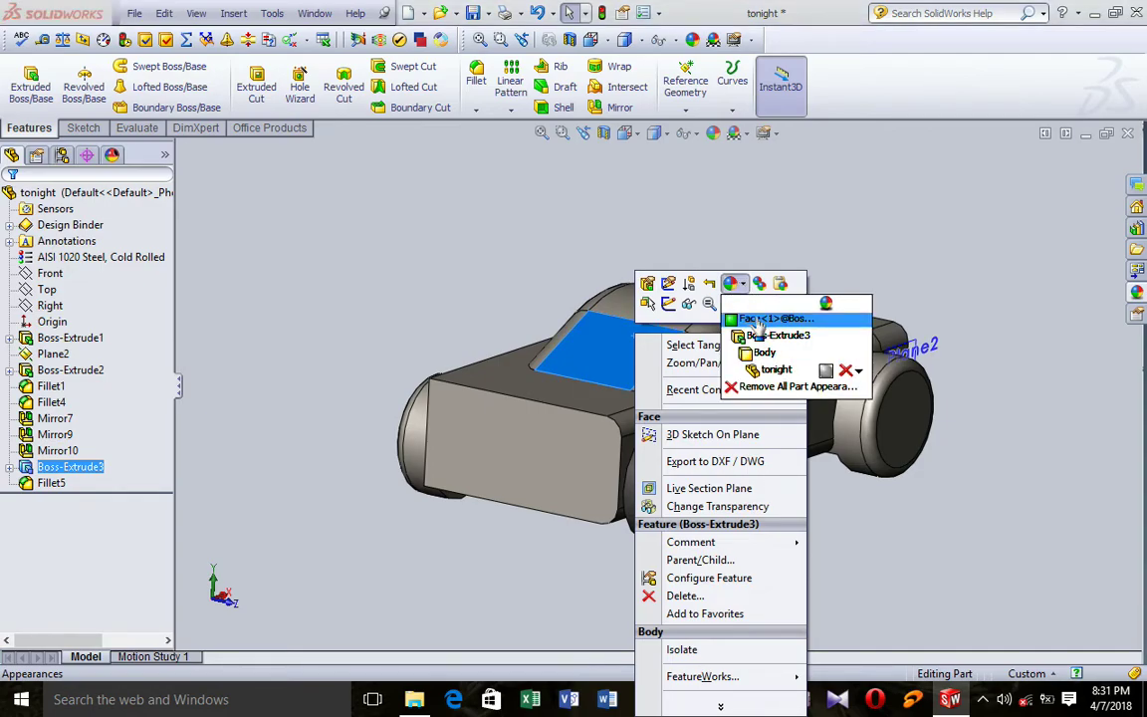
click(754, 319)
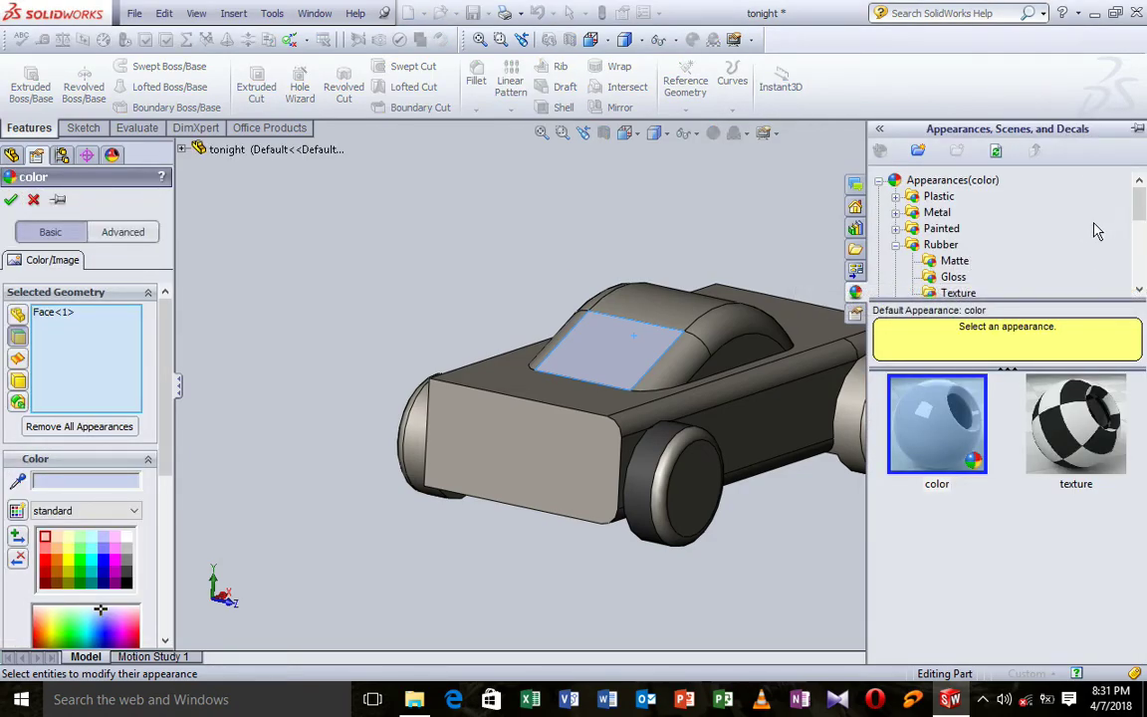
drag(1138, 214, 1141, 226)
scroll(1141, 226, down, 1)
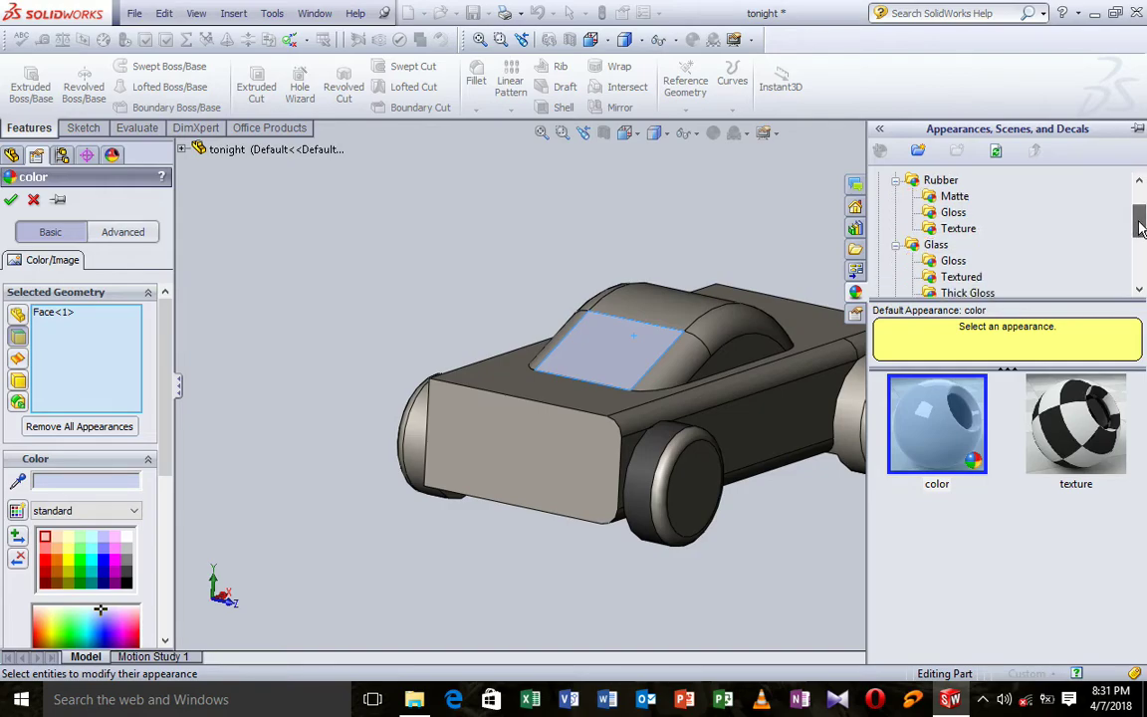
click(961, 265)
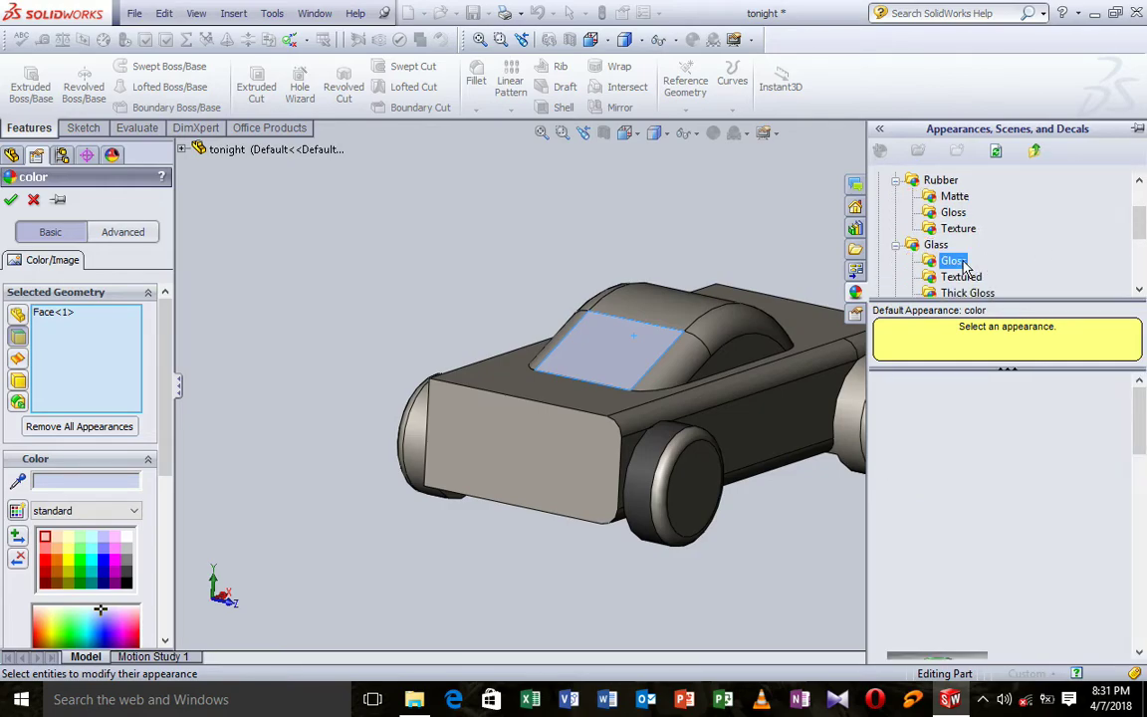
drag(1140, 418, 1145, 601)
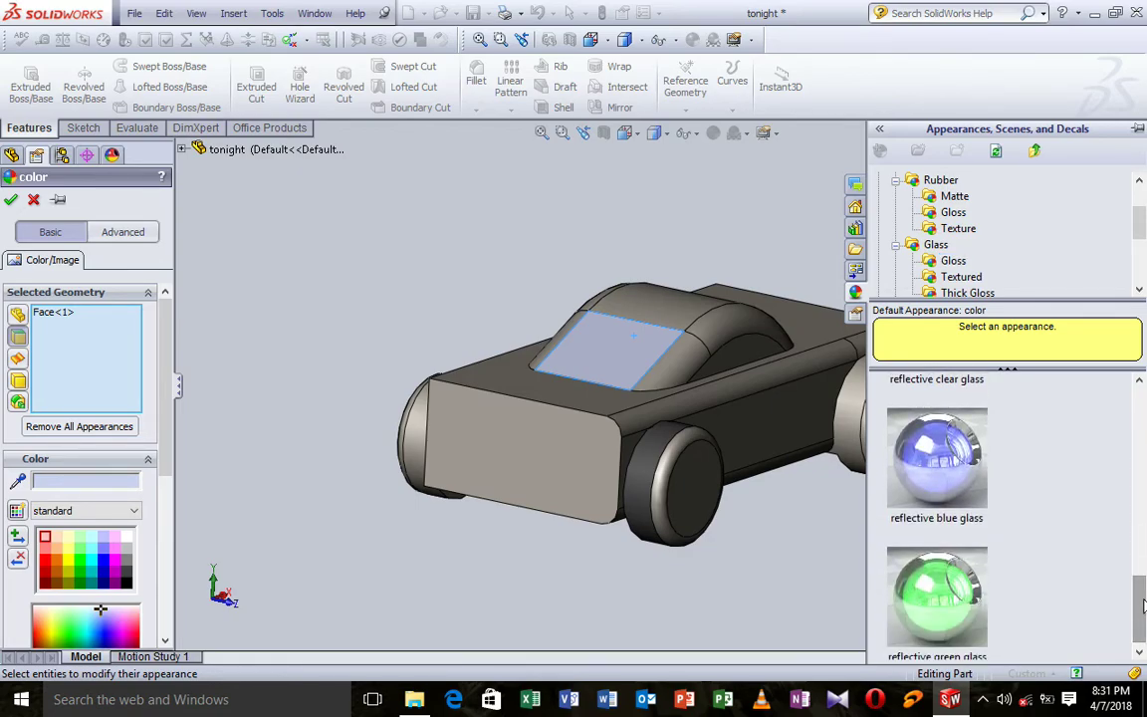
click(961, 595)
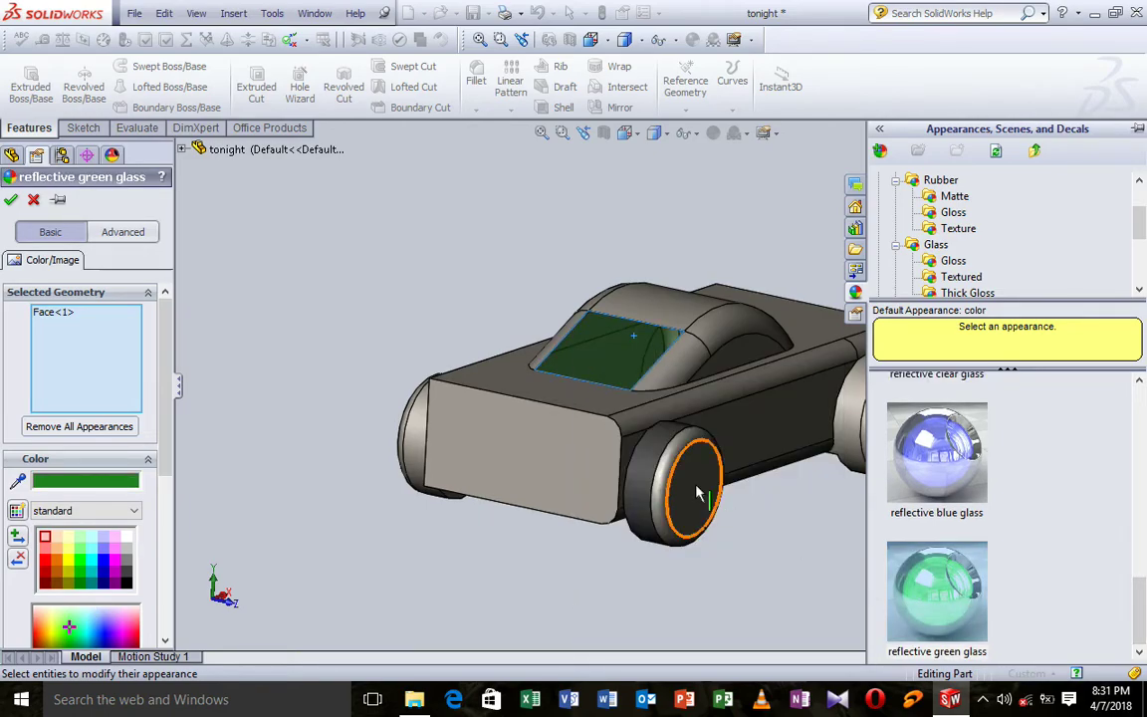
click(10, 203)
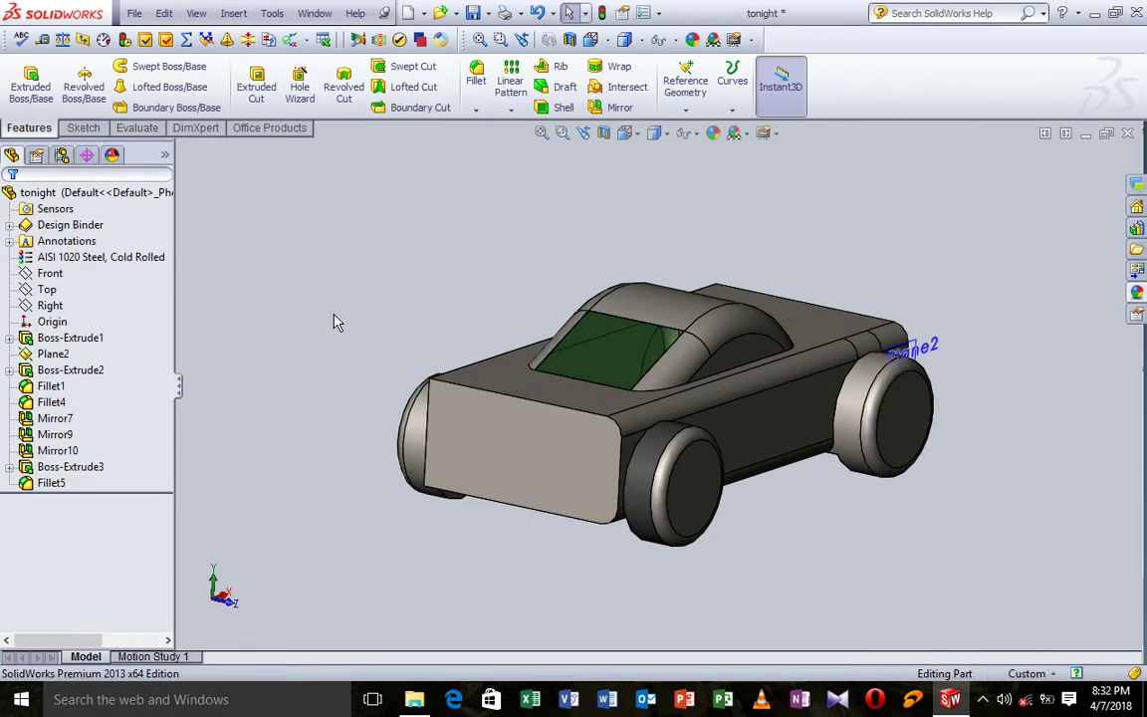
- Examine the car's glass windshield, cabin and body from several angles
key(Left)
key(Right)
key(Up)
key(Up)
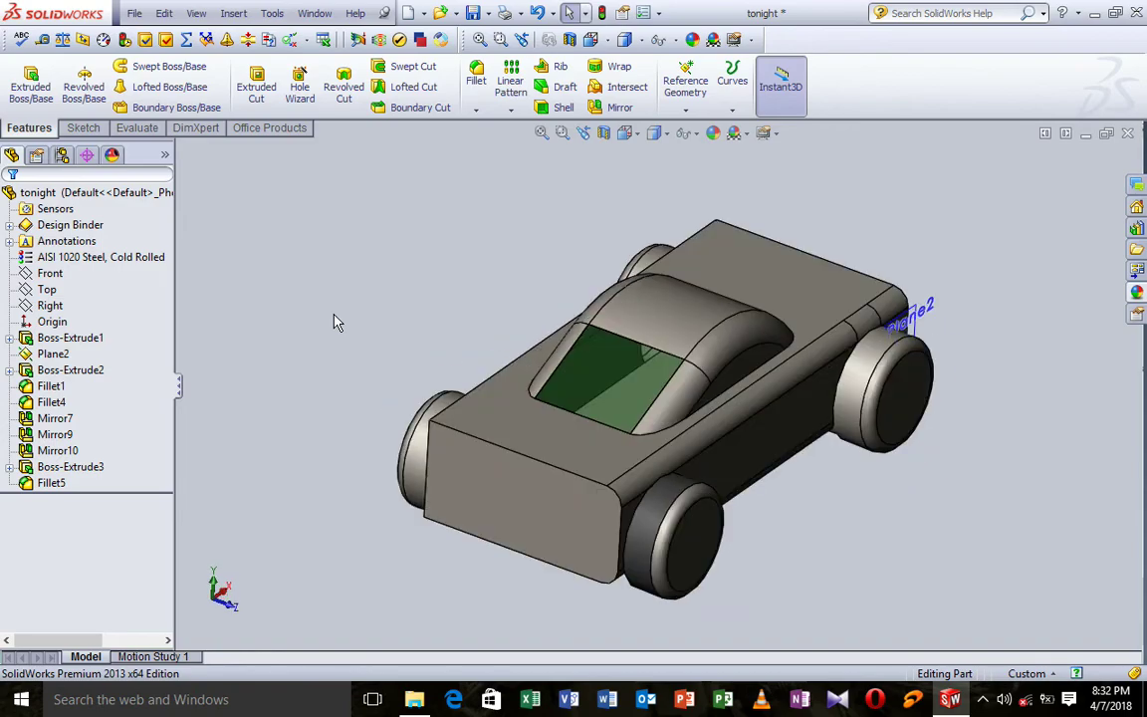
key(Right)
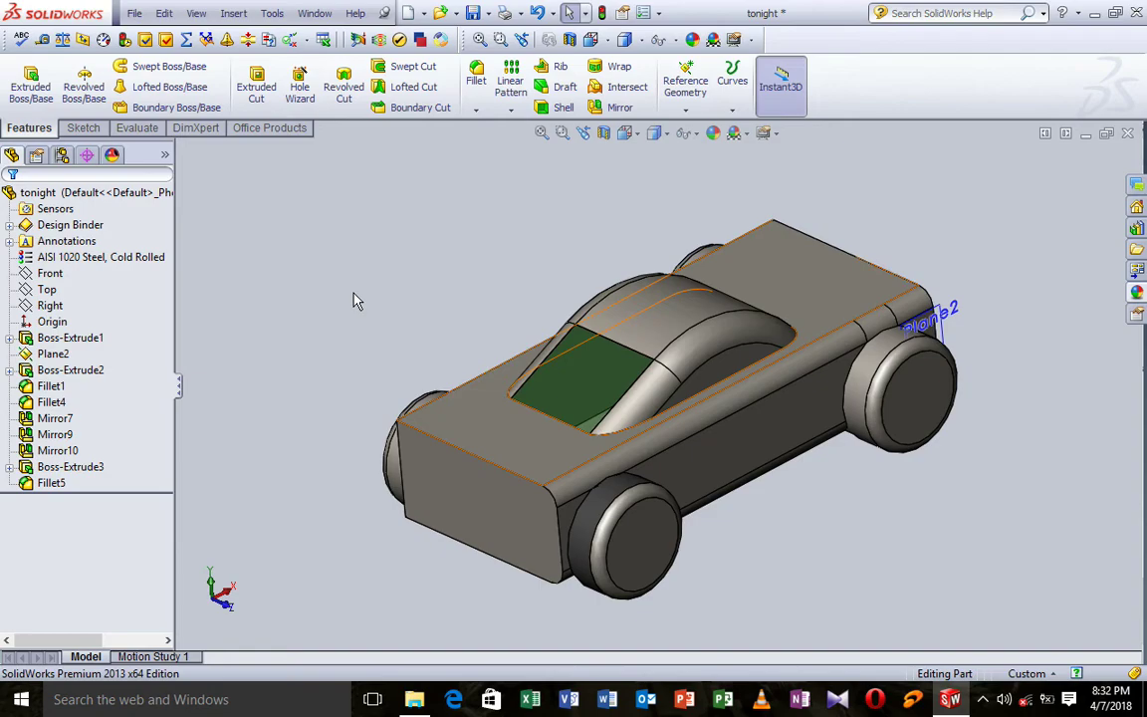
key(Right)
key(Right)
key(Right)
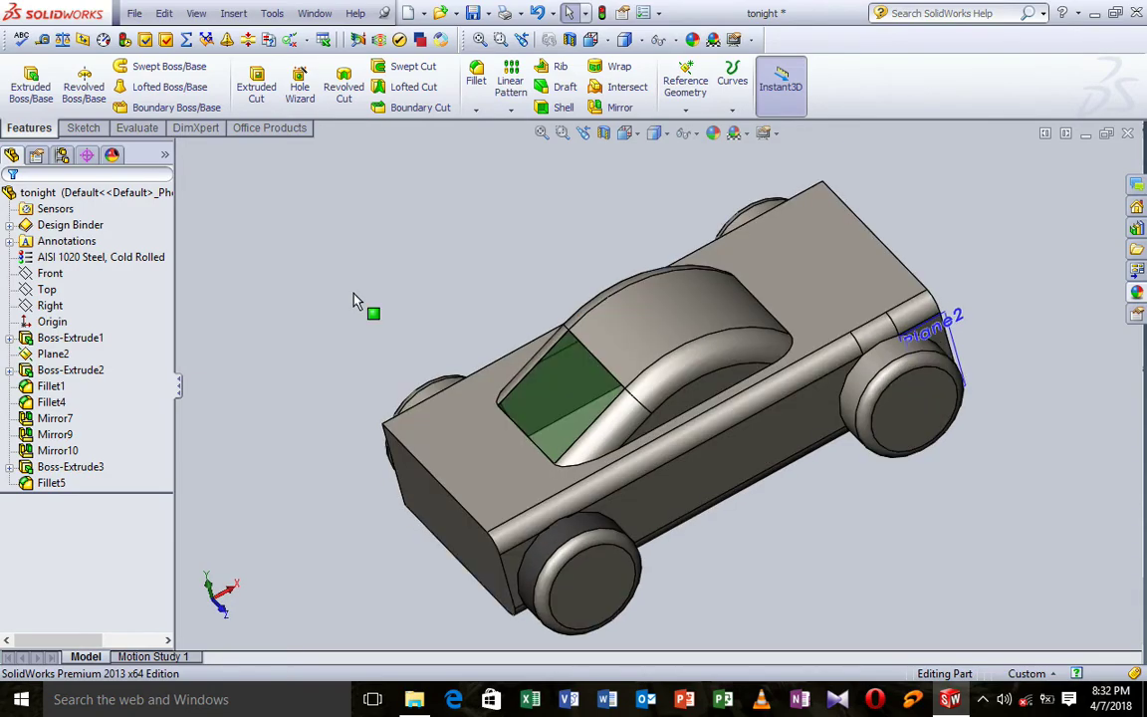
key(Right)
key(Right)
key(Right)
key(Right)
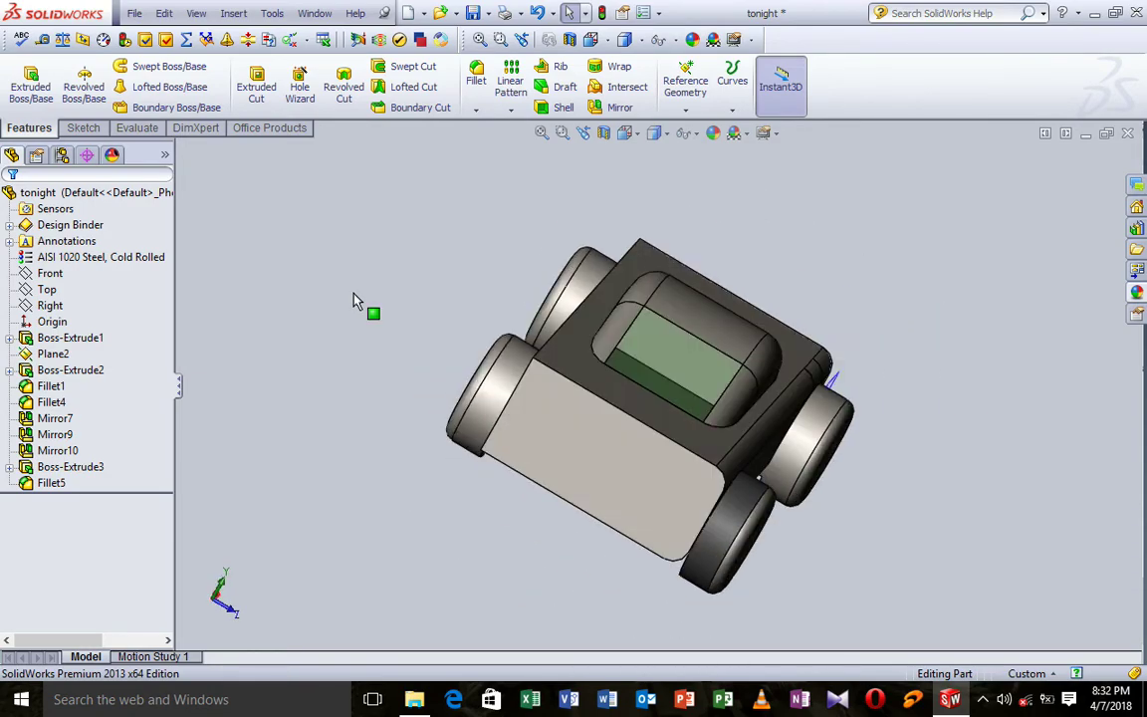
key(Right)
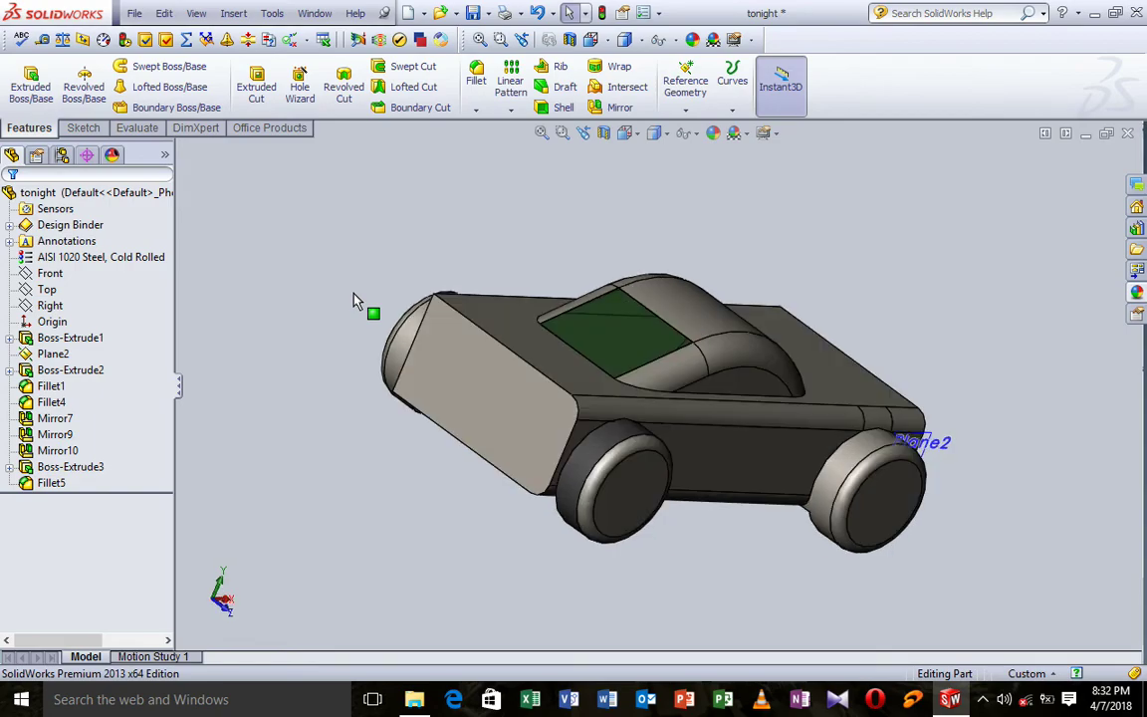